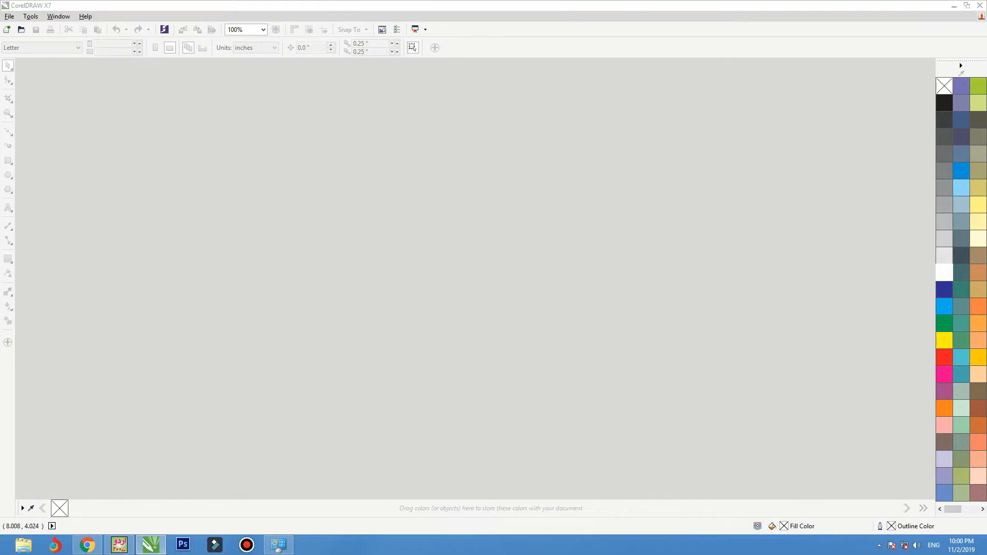
Create a new one-page A4 CMYK document and set the page to landscape orientation
click(6, 30)
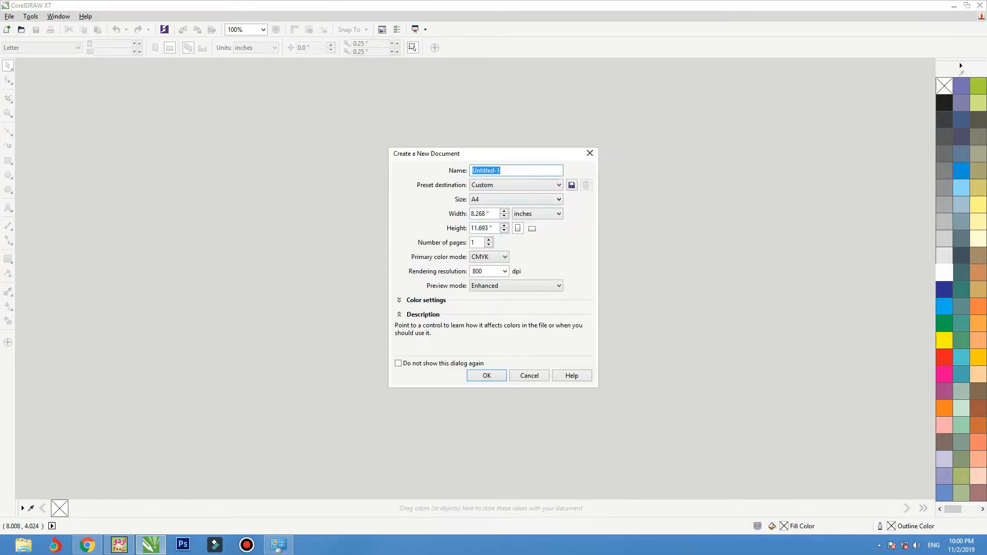
key(Return)
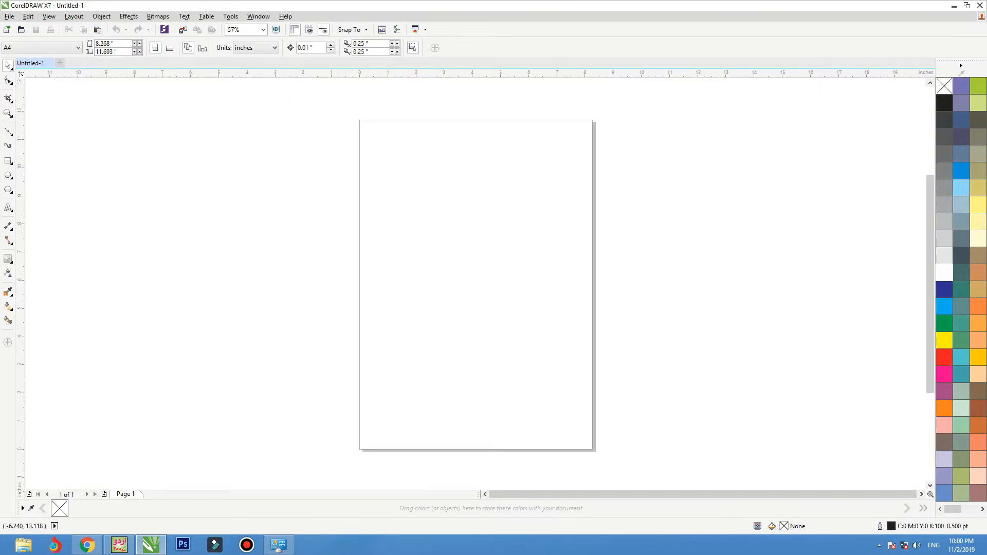
click(170, 48)
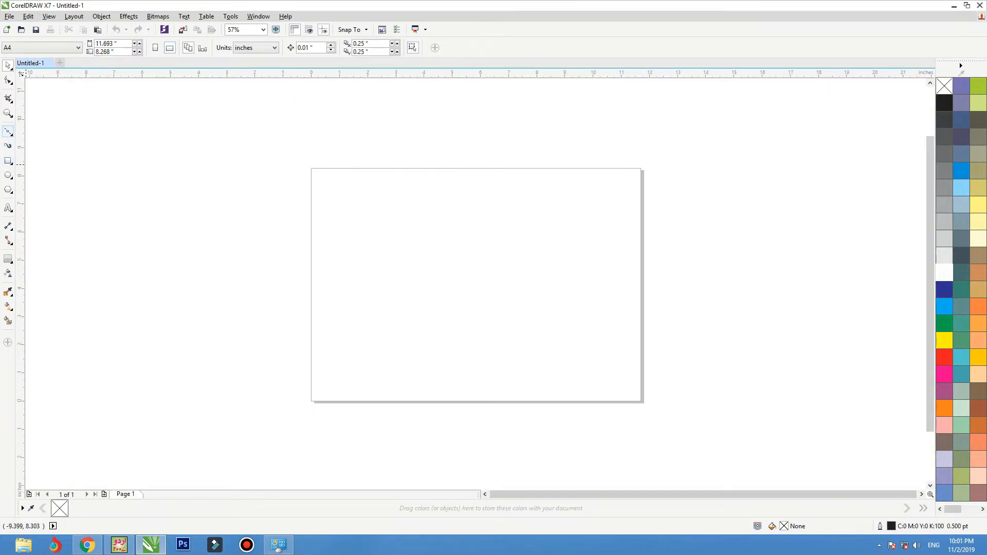
Draw a rectangle about 2.98 by 2.06 inches near the middle of the page
click(8, 113)
drag(340, 201, 584, 347)
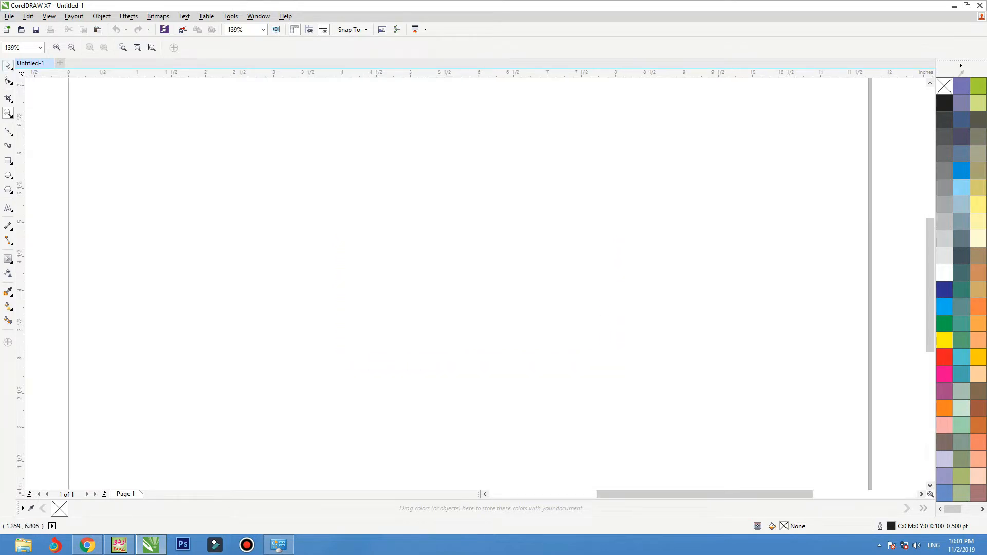
key(space)
key(F6)
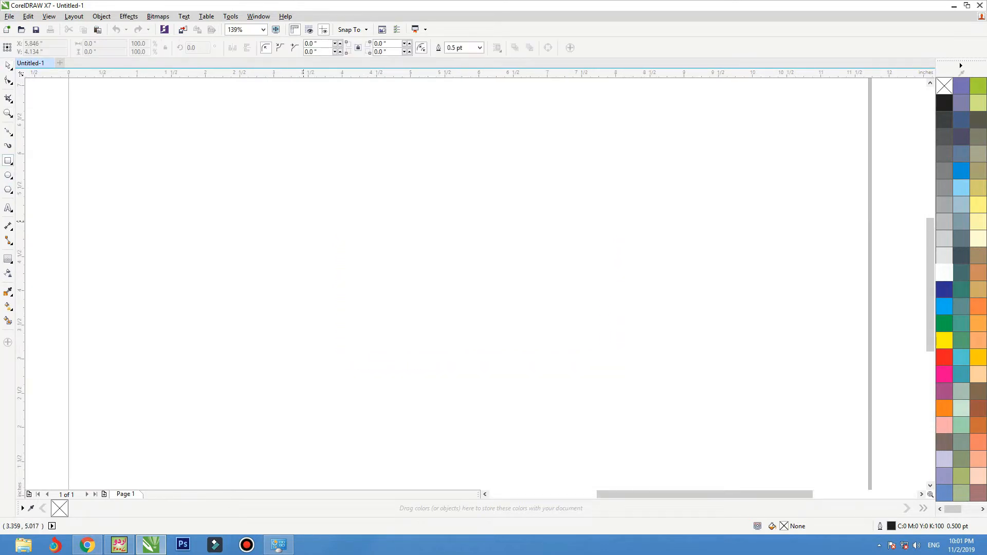
mouse_move(323, 207)
mouse_down()
mouse_move(410, 255)
mouse_move(526, 347)
mouse_up()
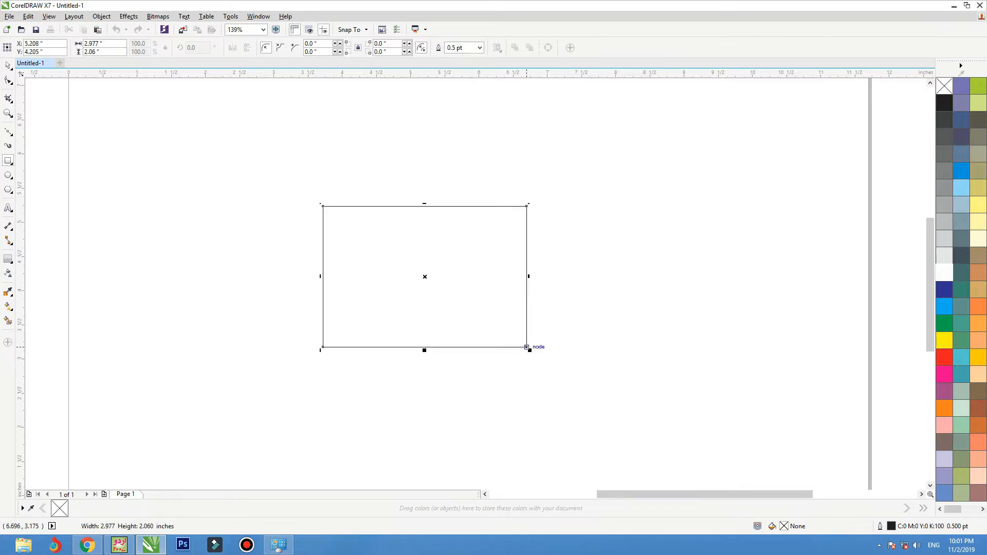
click(8, 65)
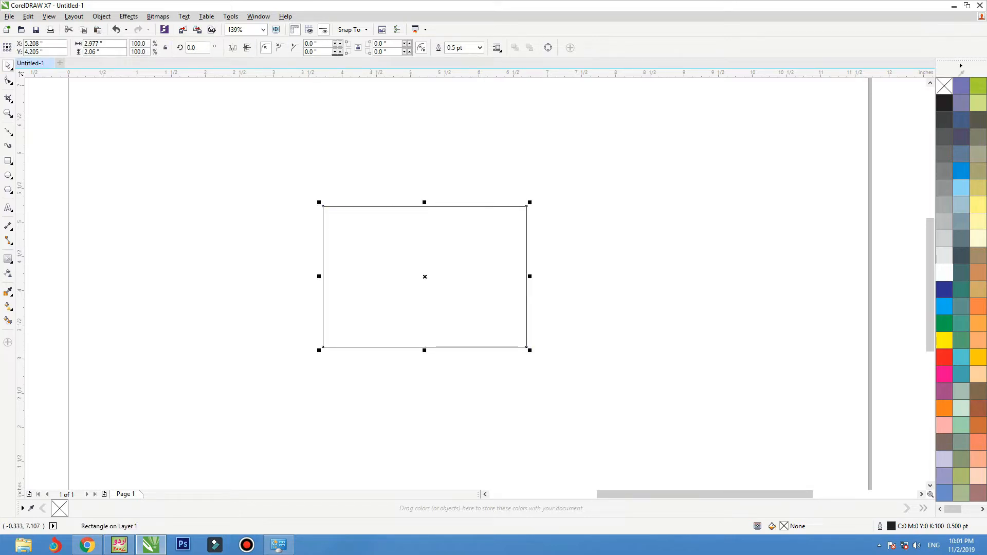
Round all four rectangle corners, trying a 0.2-inch radius and settling on 0.3 inches
click(311, 52)
text(0.2)
key(Return)
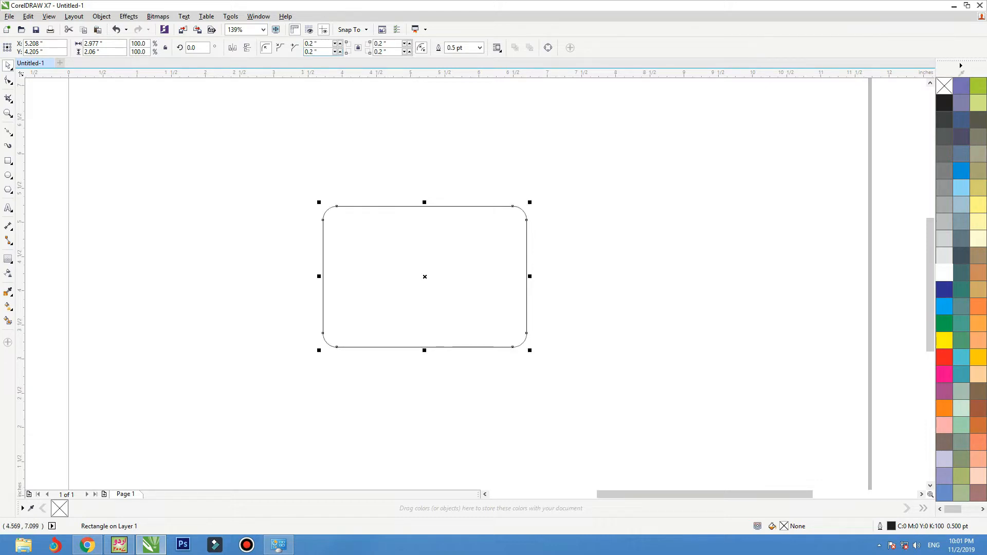
text(0.3)
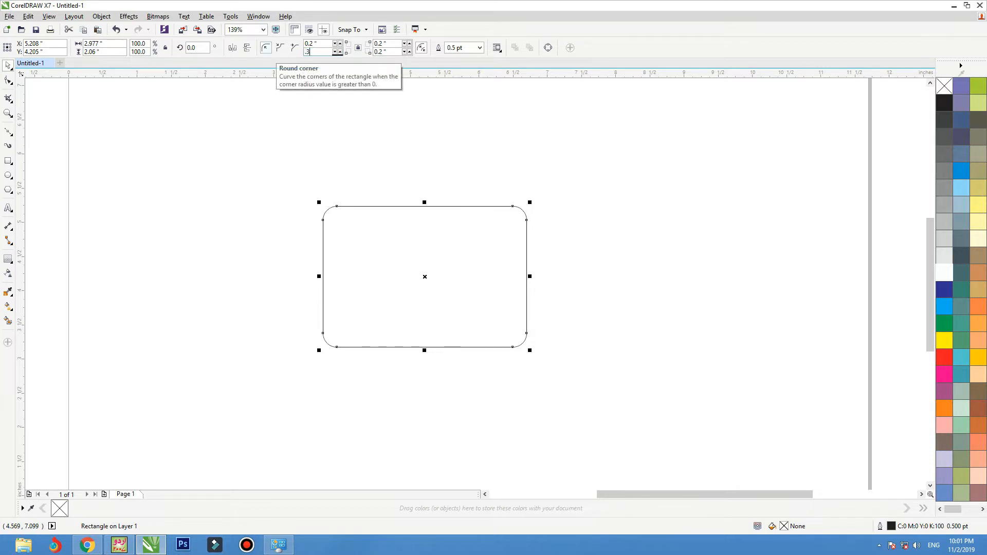
key(Return)
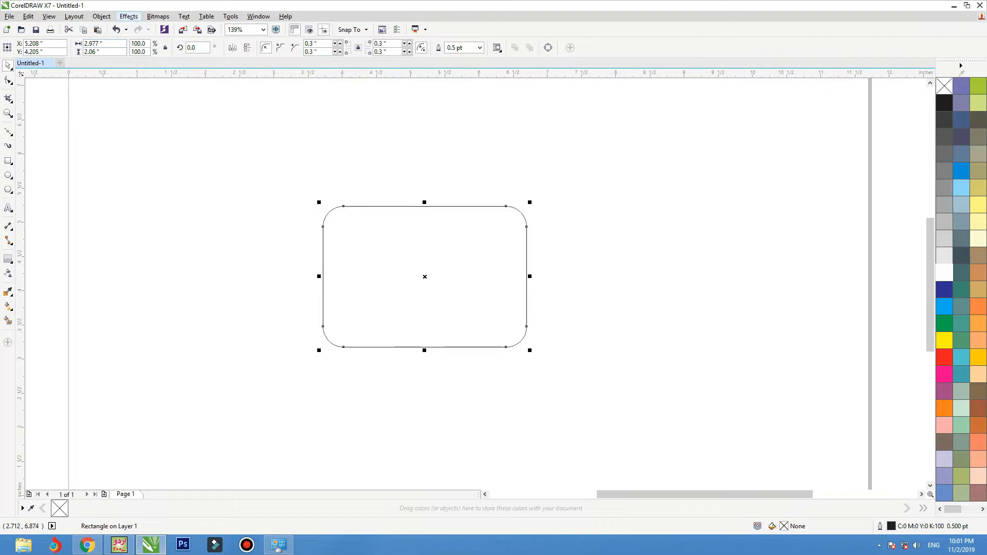
Add perspective to the rounded rectangle, raising its lower-left corner and shifting both left corners slightly inward
click(102, 16)
click(101, 17)
click(128, 17)
click(157, 148)
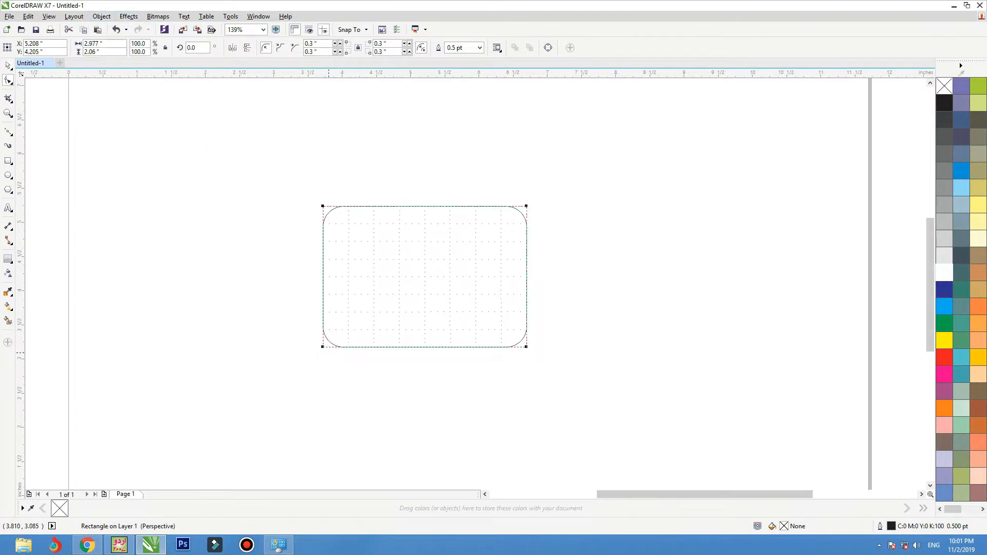
drag(322, 348, 329, 314)
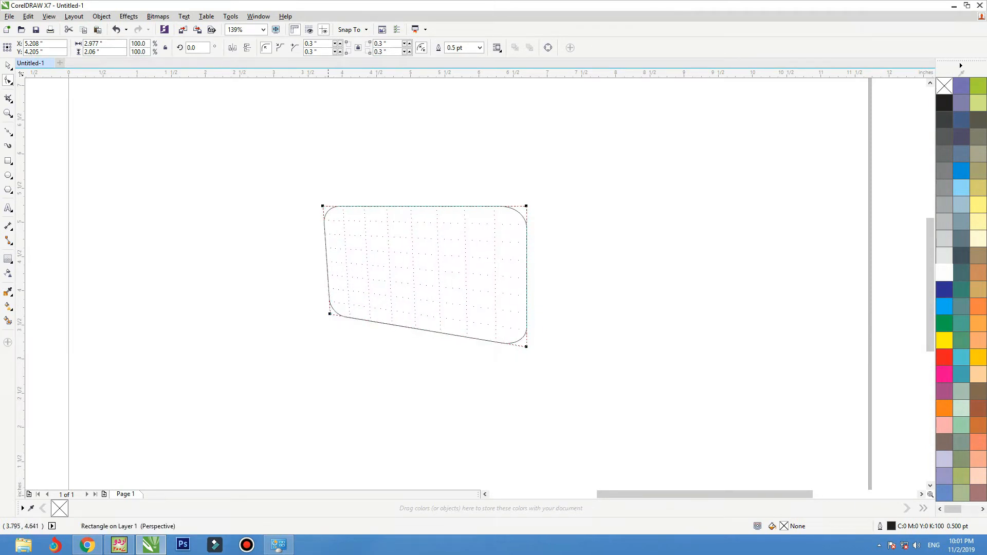
drag(324, 214, 329, 213)
click(8, 66)
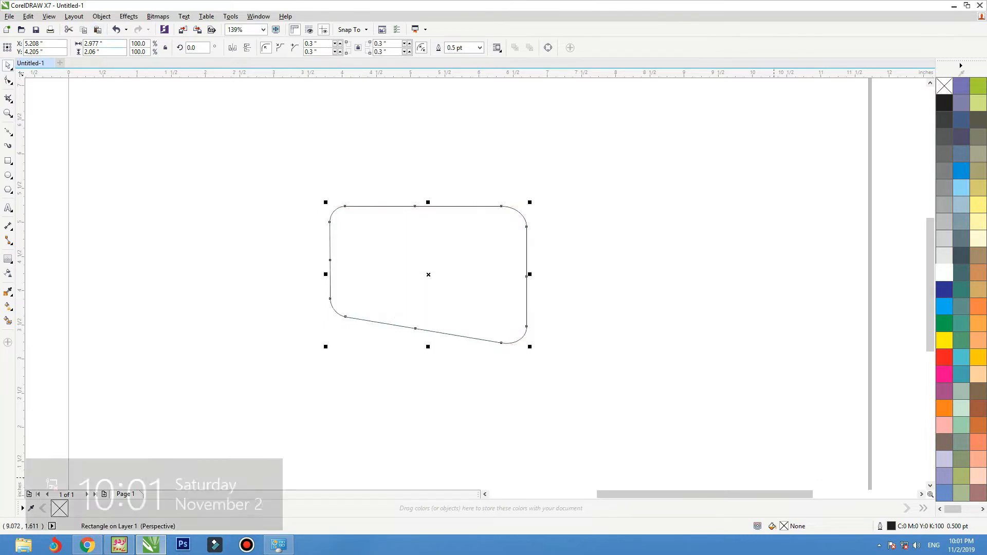
Pull the lower-right perspective corner slightly down to steepen the frame's bottom edge
key(F10)
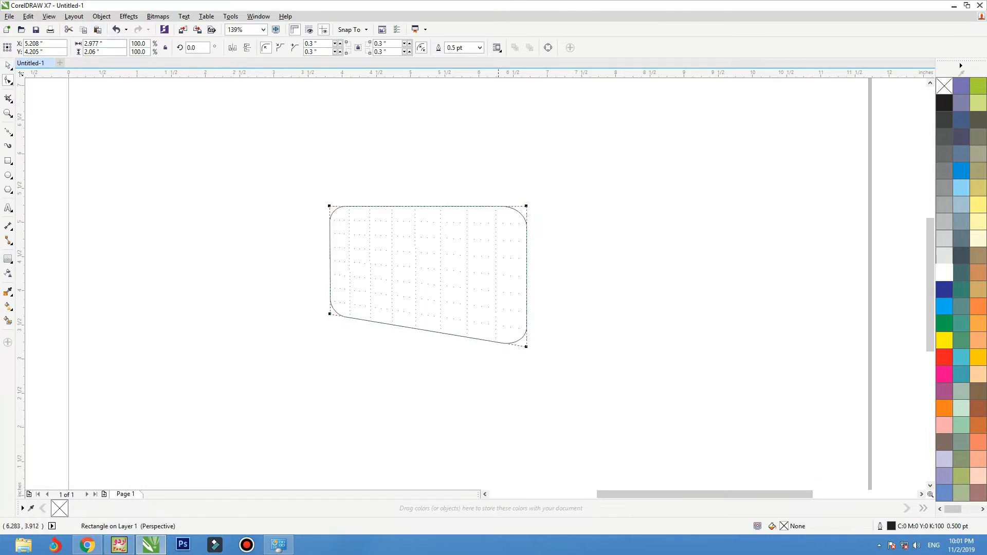
drag(526, 346, 526, 353)
click(11, 262)
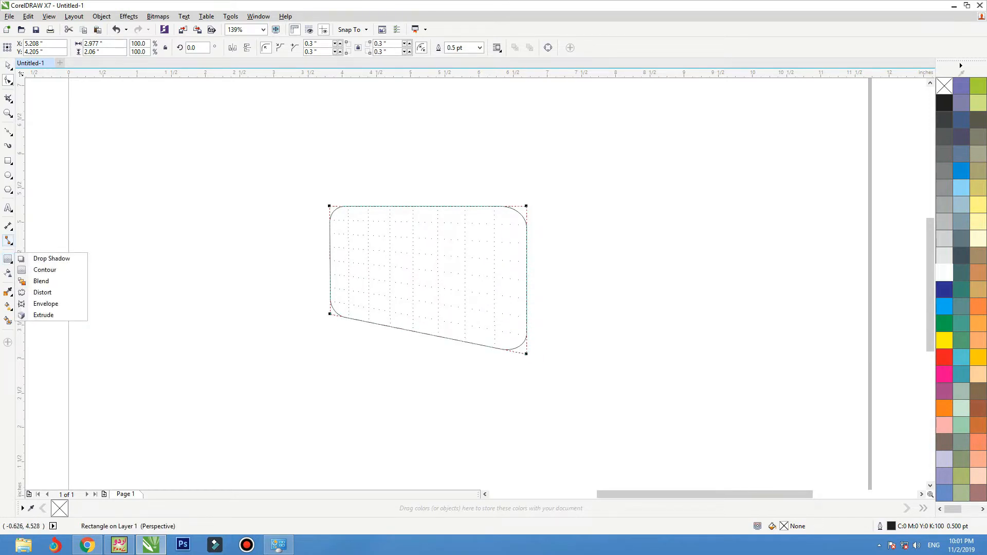
click(8, 66)
Add a one-step inside contour offset 0.089 inches to the frame and break the contour group apart
click(7, 259)
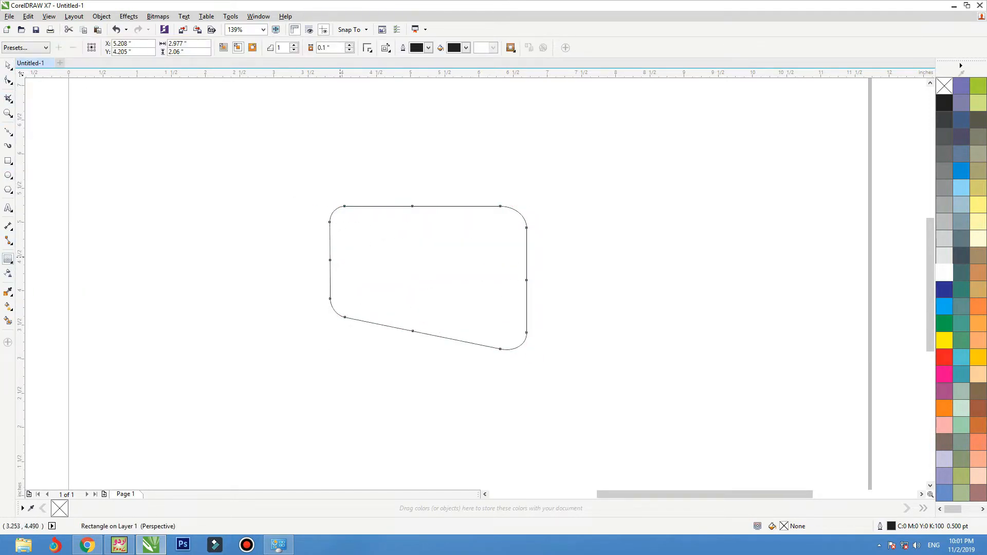
drag(330, 278, 336, 278)
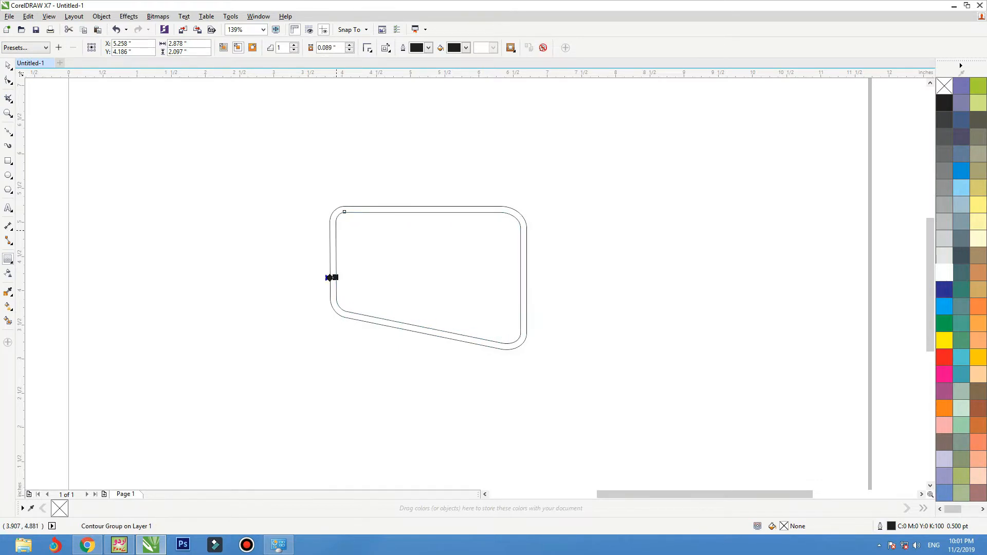
key(space)
right_click(343, 214)
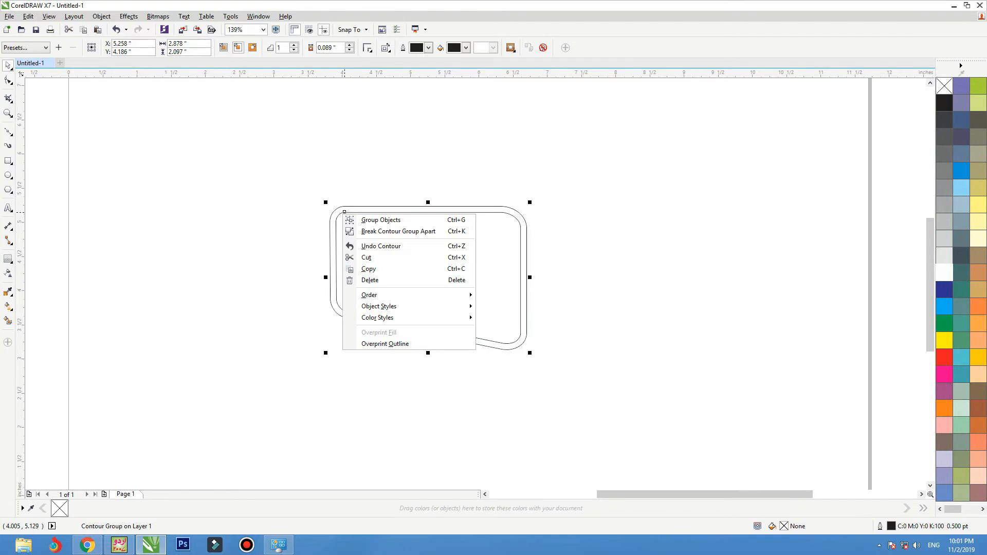
click(398, 231)
drag(390, 207, 283, 181)
key(z)
key(ctrl+z)
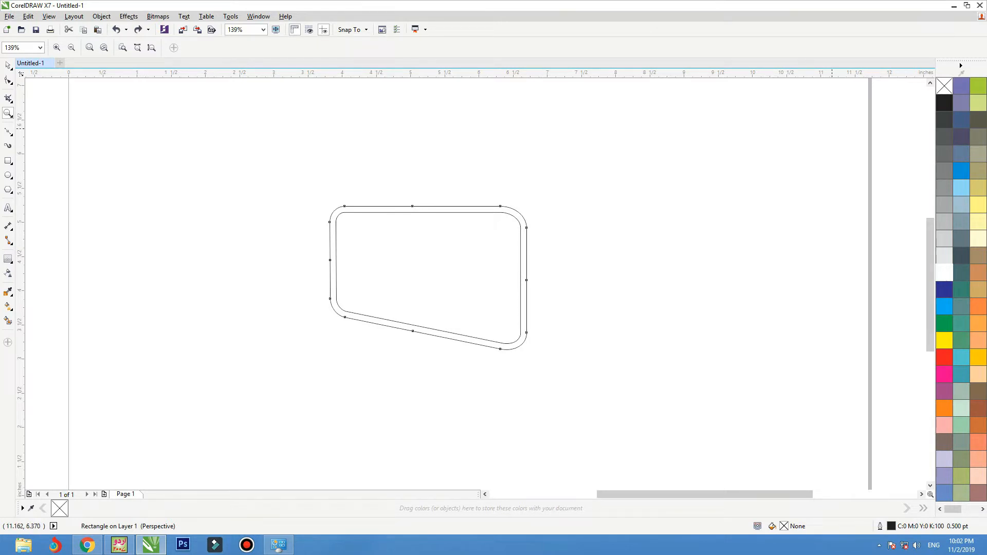
Draw a closed slanted four-sided shape, about 0.8 by 1 inch, across the frame's upper-left corner with straight Bézier segments
click(276, 160)
key(space)
key(shift+F2)
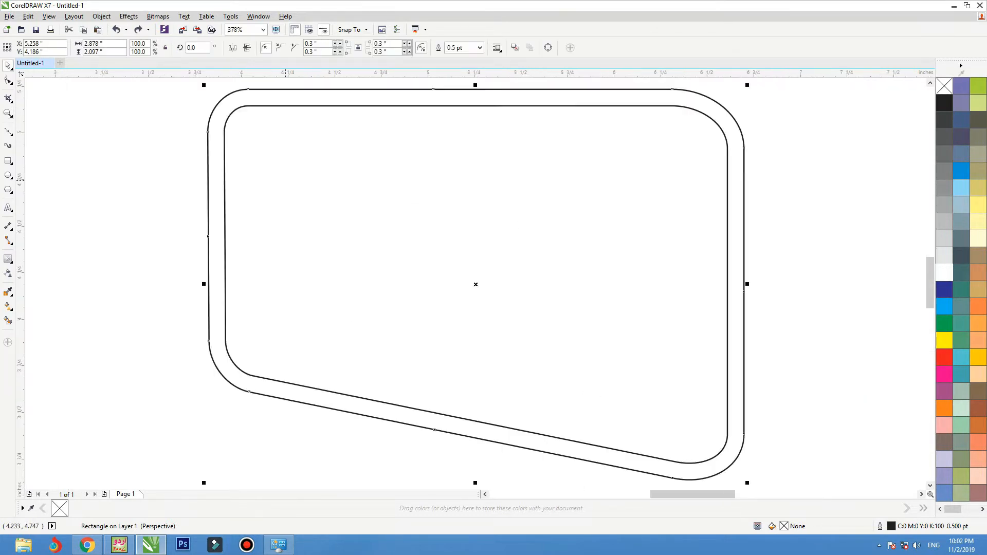
click(108, 256)
scroll(379, 378, down, 2)
key(F2)
drag(328, 242, 565, 388)
click(8, 131)
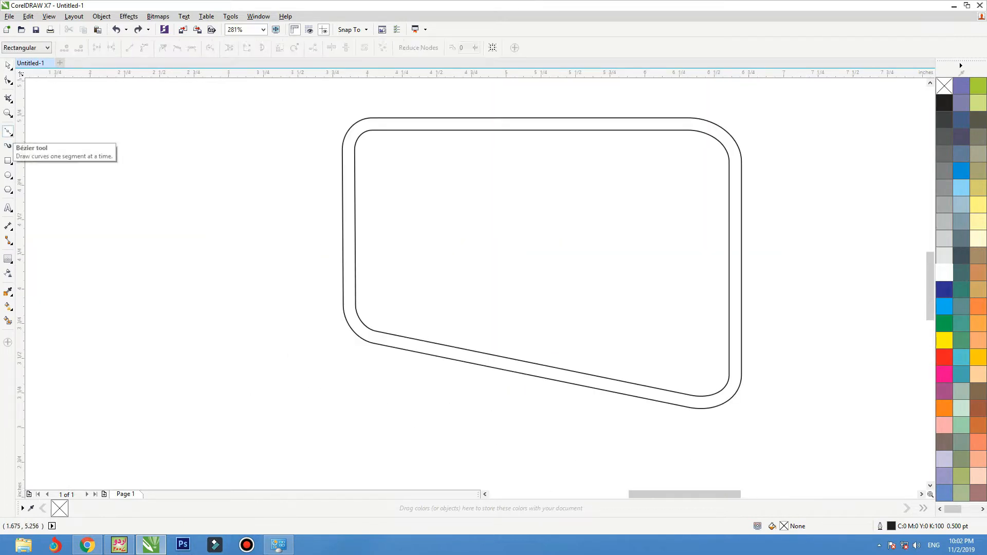
scroll(406, 320, down, 1)
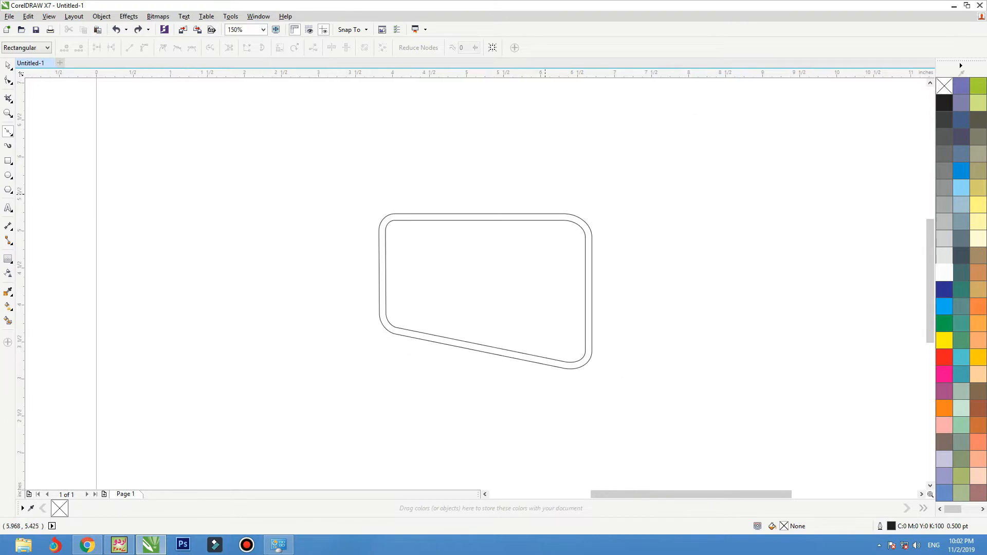
key(F2)
mouse_move(654, 157)
mouse_down()
mouse_move(331, 398)
mouse_move(265, 404)
mouse_up()
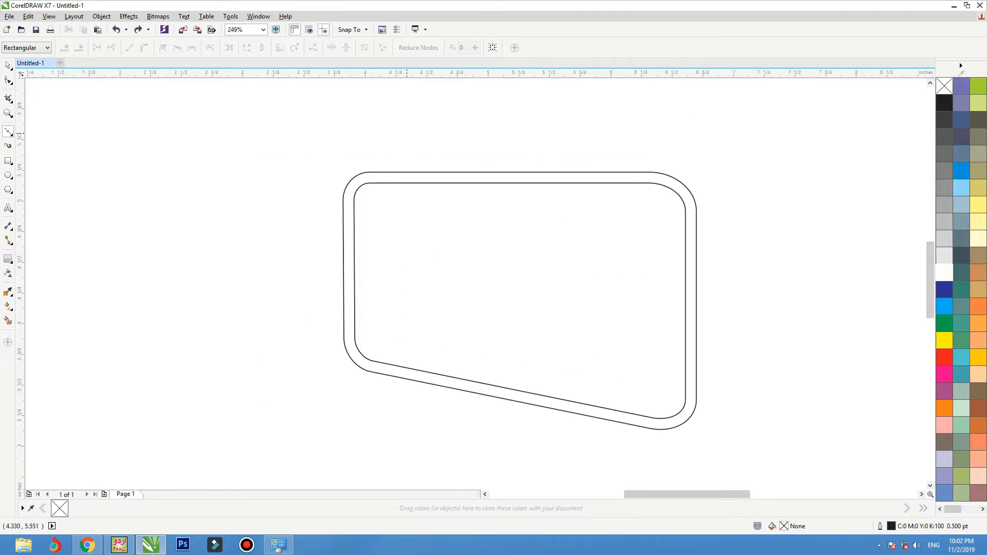
click(406, 133)
click(377, 210)
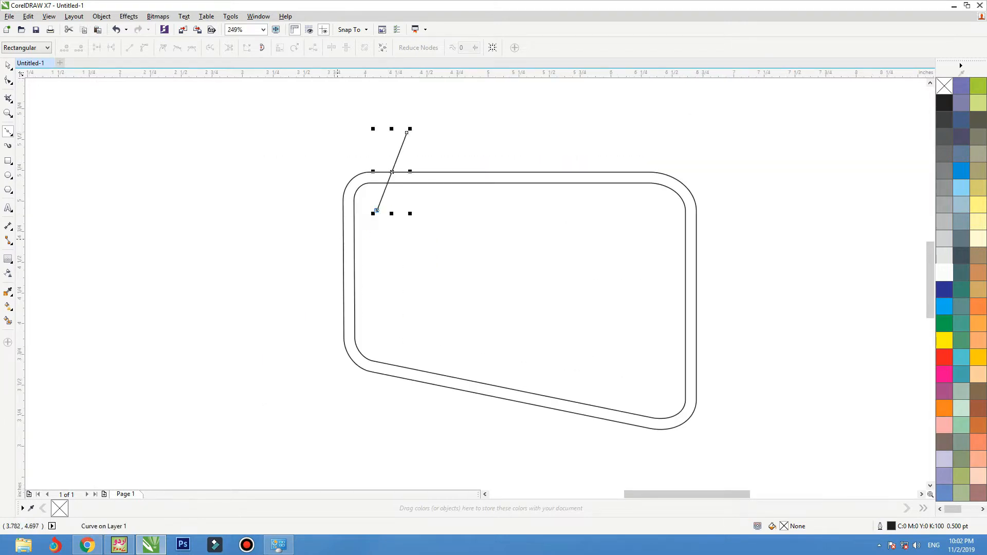
click(377, 210)
click(307, 254)
click(339, 173)
click(407, 133)
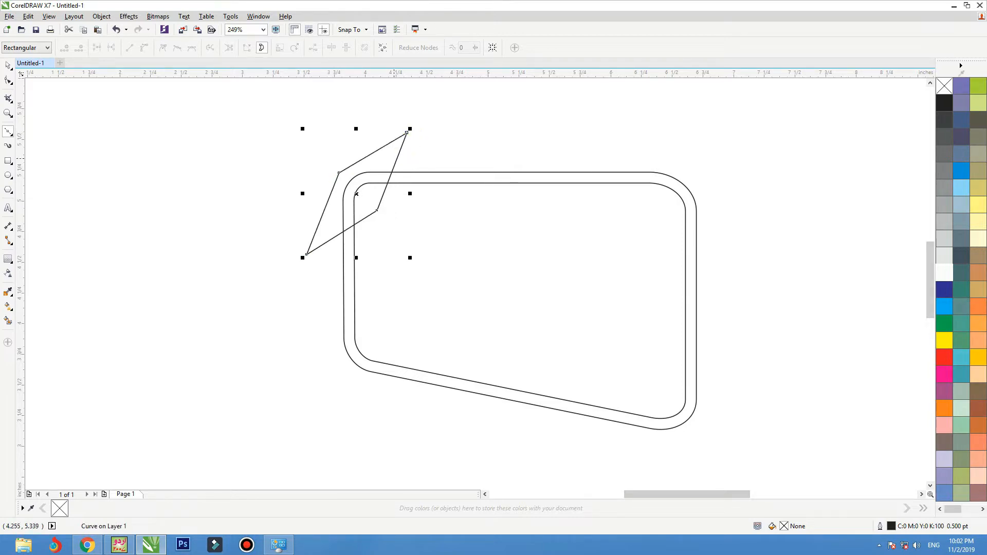
click(394, 159)
key(space)
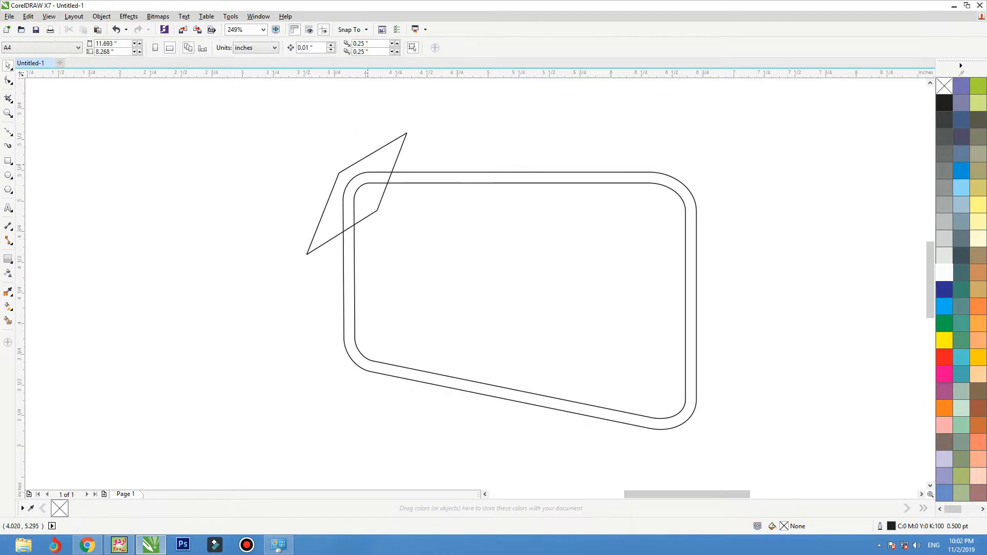
Convert the four-sided shape's segments to curves and bend each side into a flowing leaf-like outline
key(space)
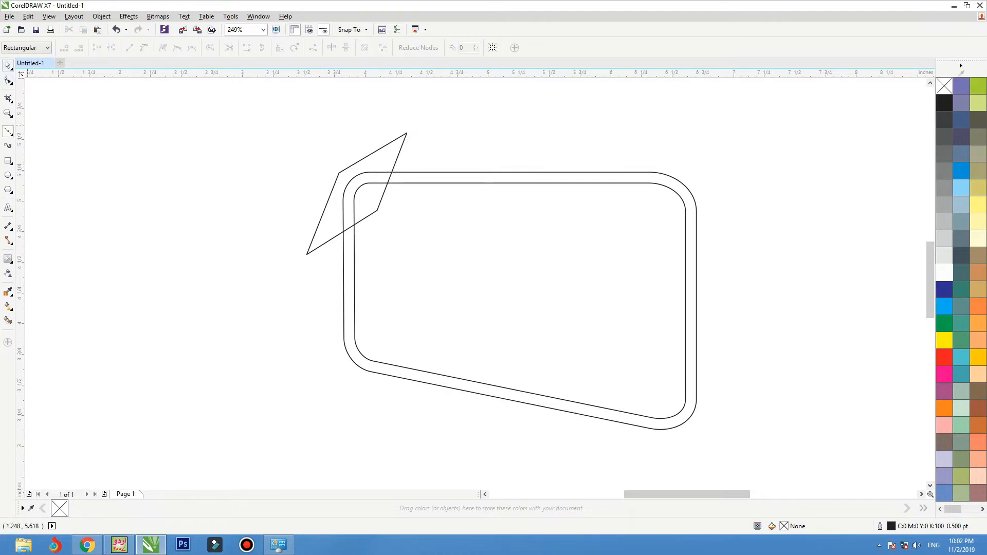
key(F10)
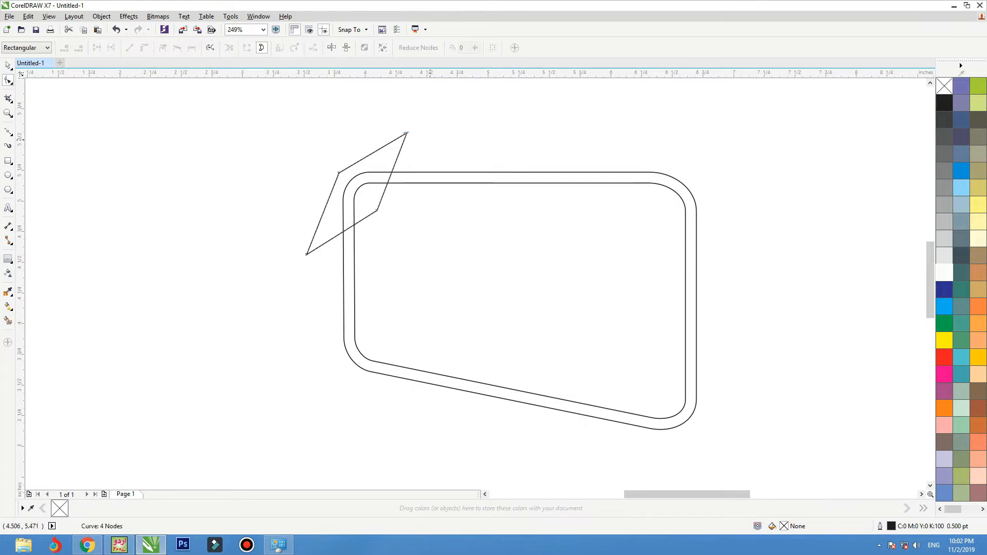
drag(452, 119, 272, 263)
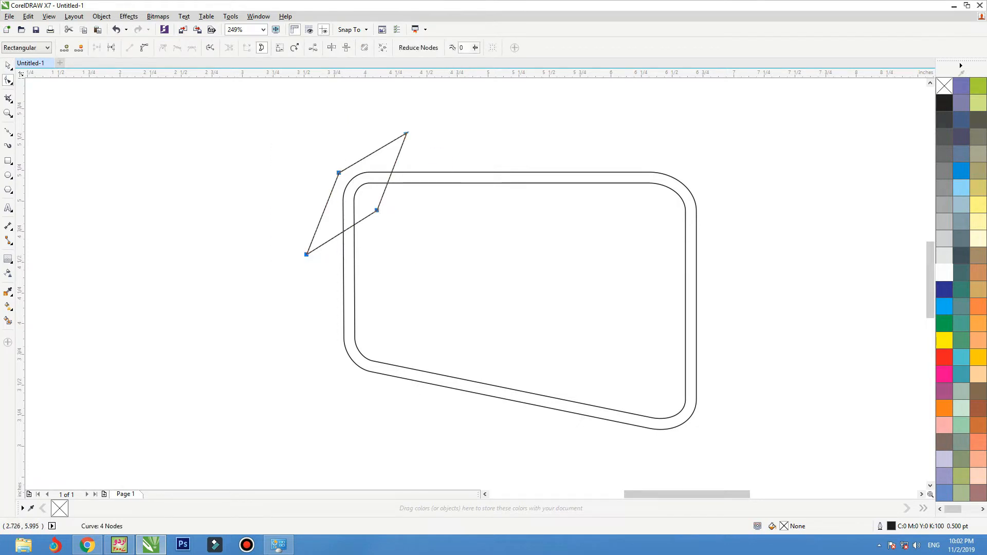
click(145, 47)
drag(354, 224, 346, 220)
drag(388, 181, 402, 185)
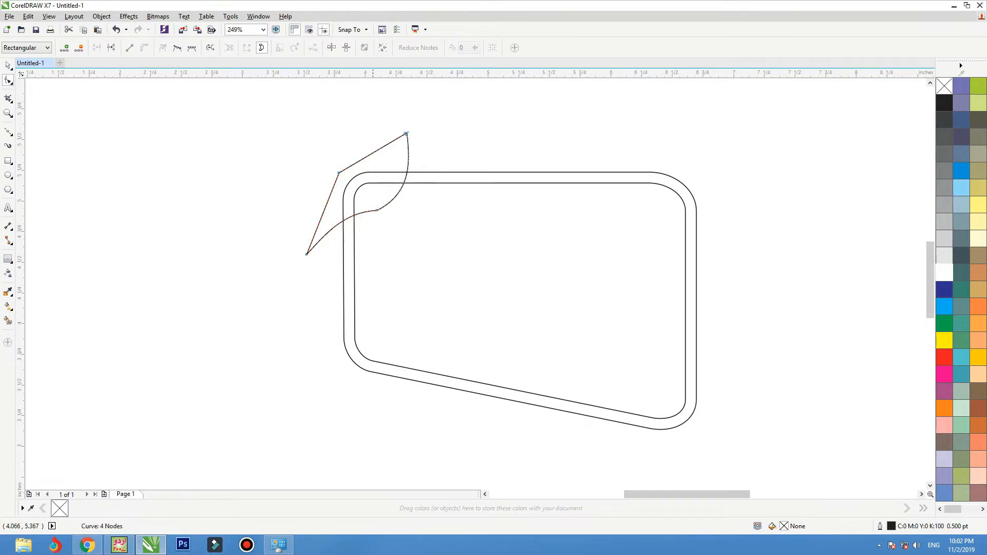
drag(383, 146, 377, 159)
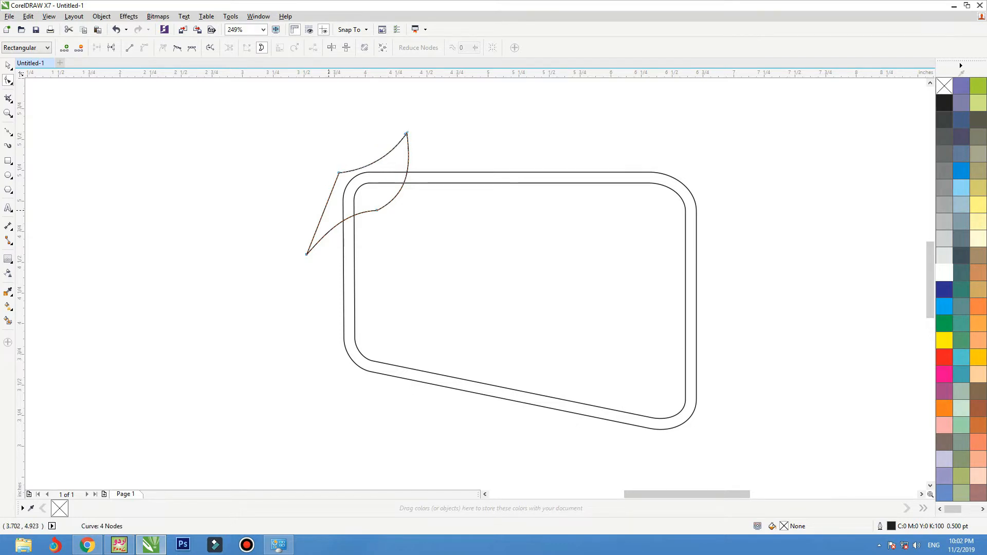
drag(325, 208, 315, 203)
Delete the leaf's upper-left and lower-right nodes so that smooth curves run between its two tips
key(Delete)
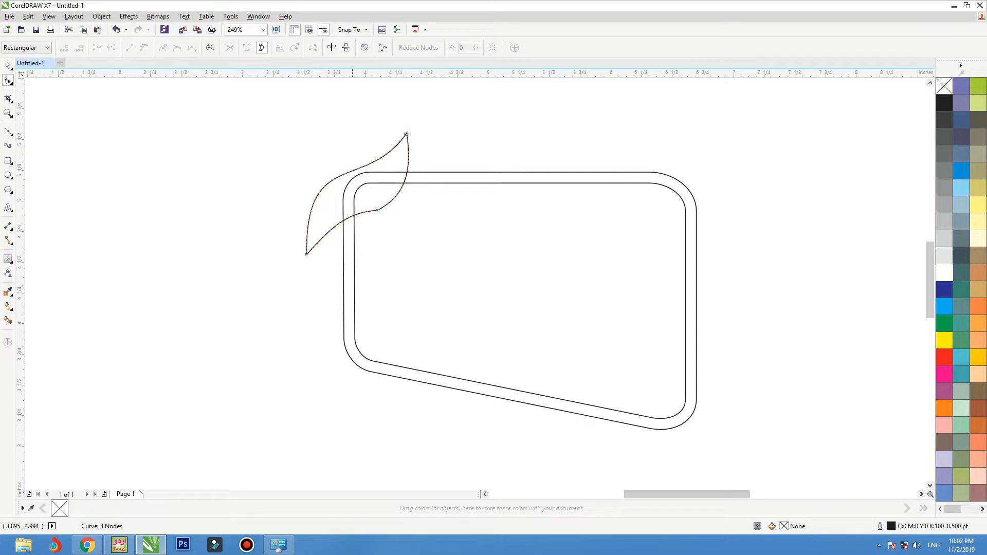
key(Delete)
drag(374, 212, 336, 210)
key(space)
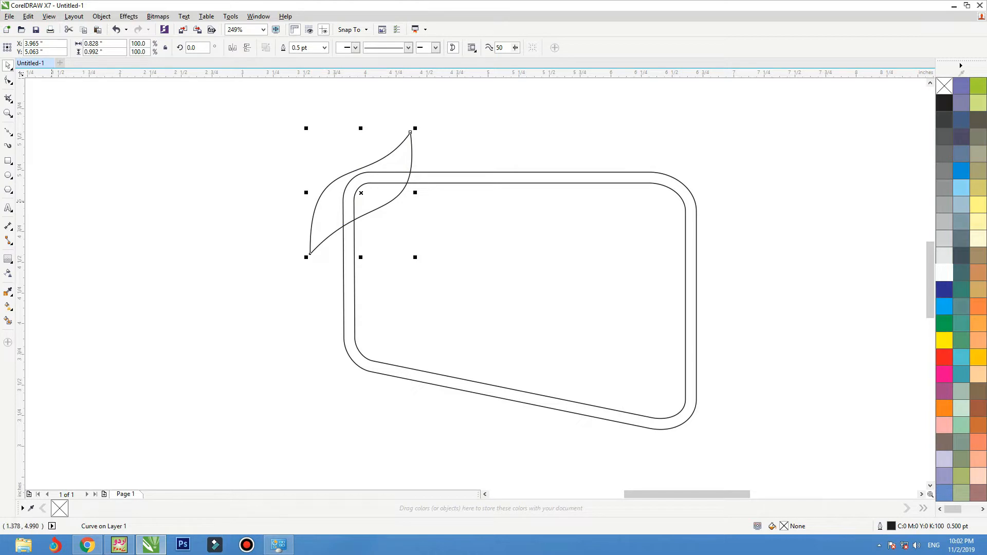
Add an inside contour offset 0.055 inches to the leaf and move it left, clear of the frame
click(8, 259)
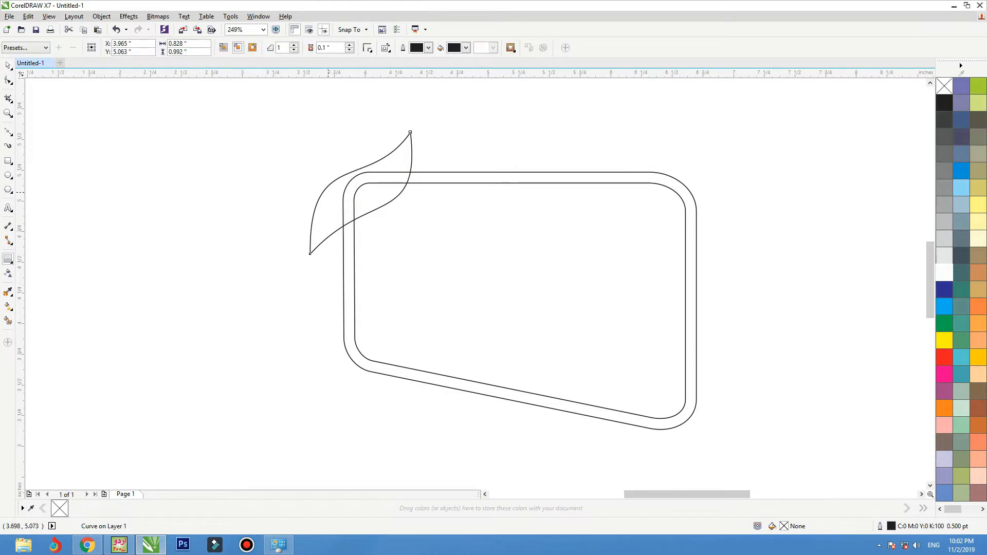
drag(324, 193, 246, 184)
key(space)
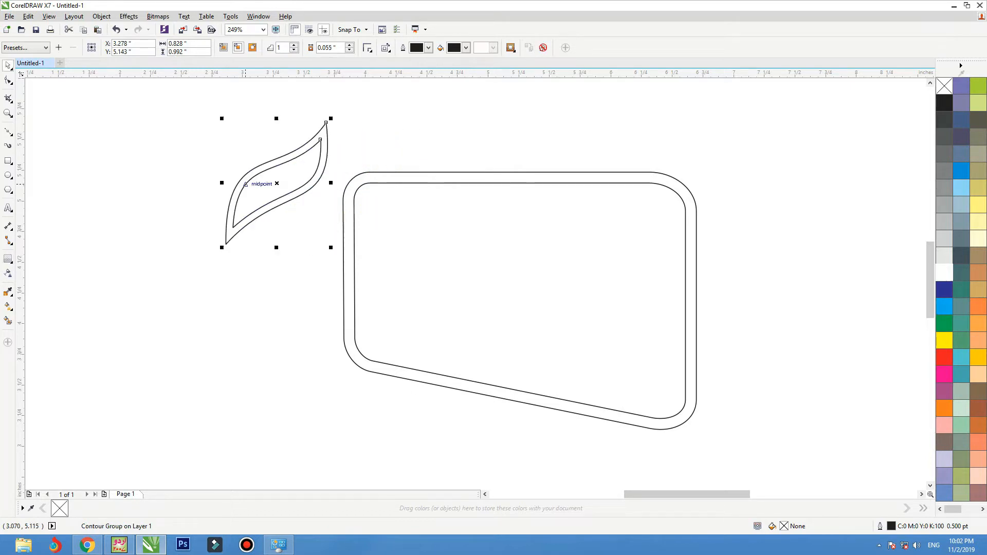
Undo the contoured leaf's last move so that it sits back over the frame's upper-left corner
key(ctrl+z)
right_click(401, 144)
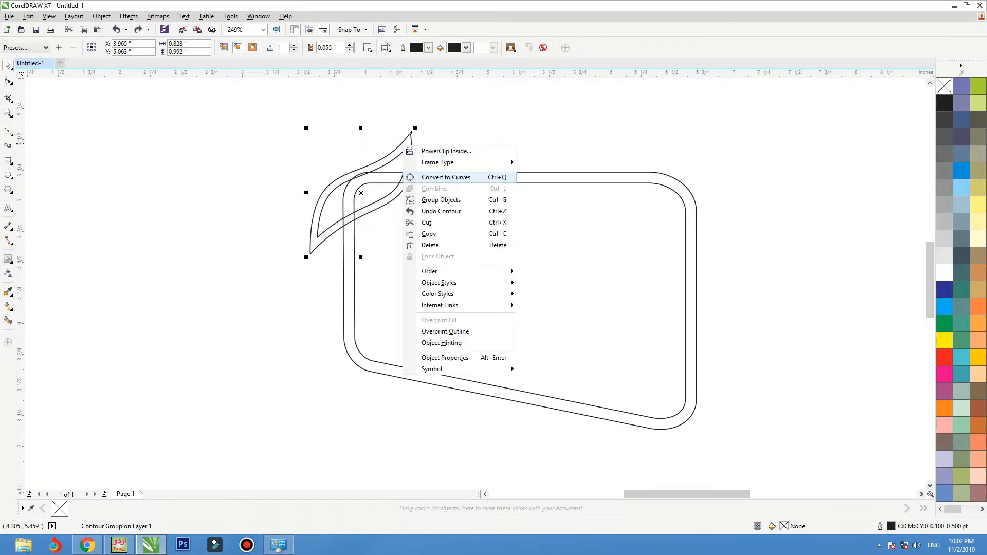
click(393, 150)
drag(394, 150, 358, 139)
key(ctrl+z)
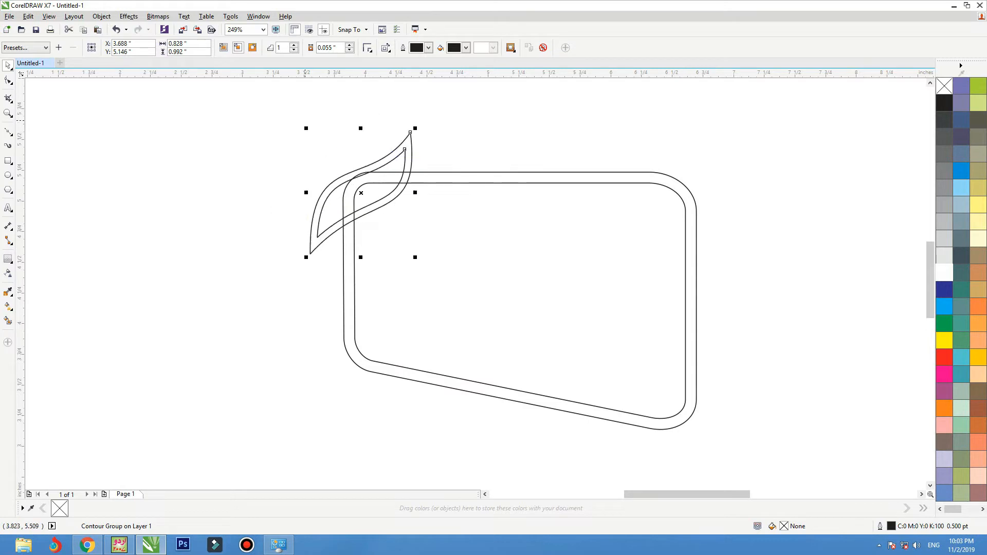
Break the leaf's contour group apart so the outer leaf and the inner contour become separate objects
click(102, 16)
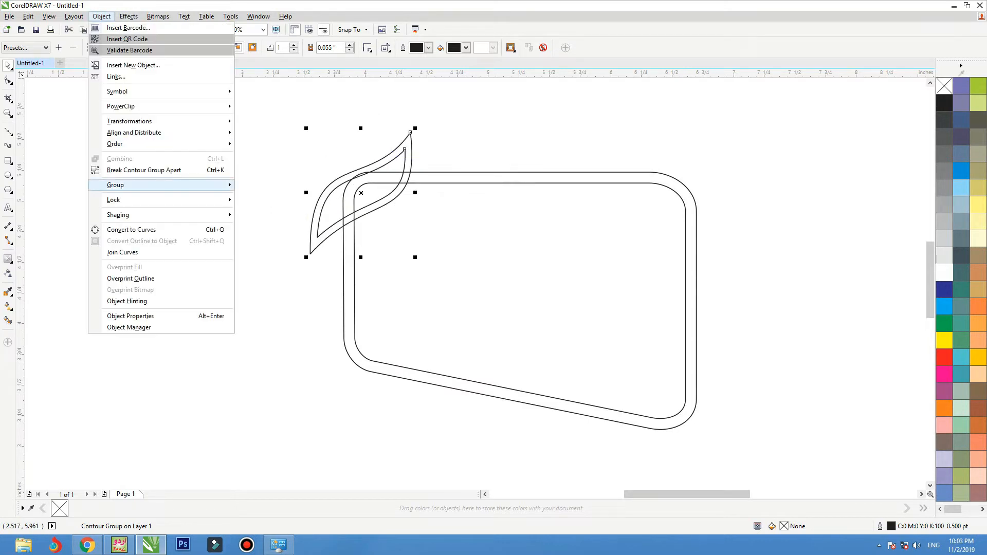
click(129, 169)
click(238, 177)
drag(411, 143, 391, 142)
key(ctrl+z)
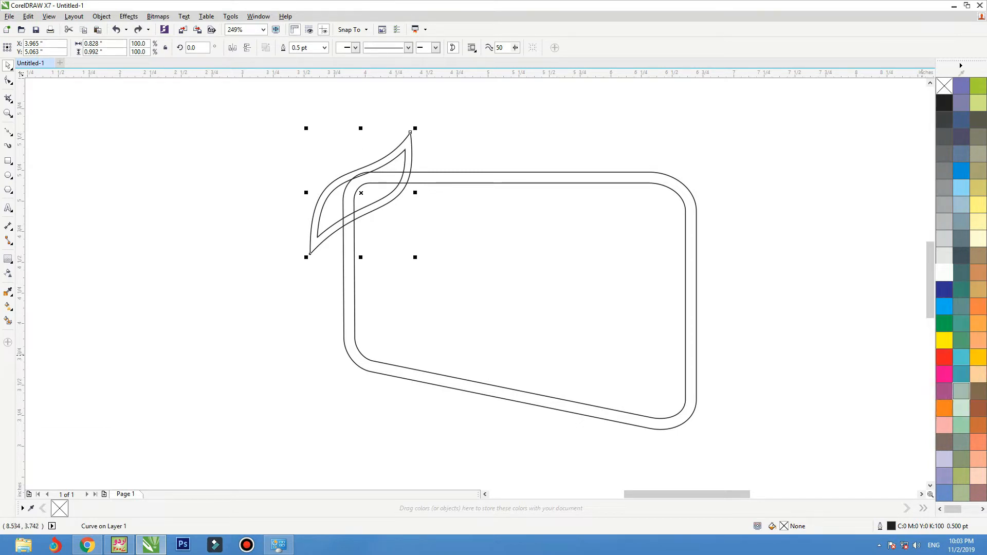
Fill the outer leaf with solid orange, C0 M60 Y100 K0
click(944, 407)
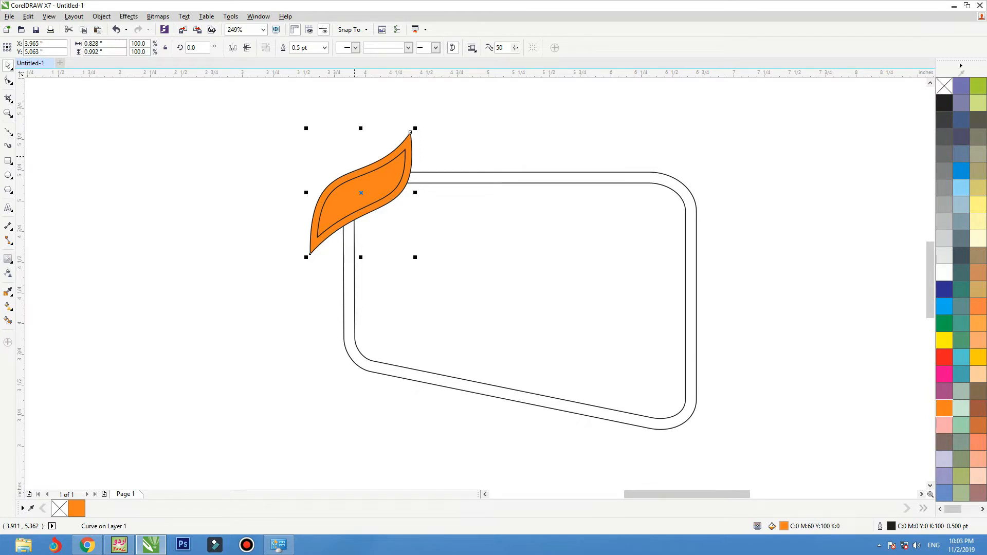
click(356, 154)
drag(411, 141, 386, 137)
key(ctrl+z)
Apply a linear fountain fill to the outer leaf, from orange at its middle to amber yellow below its lower edge
click(7, 274)
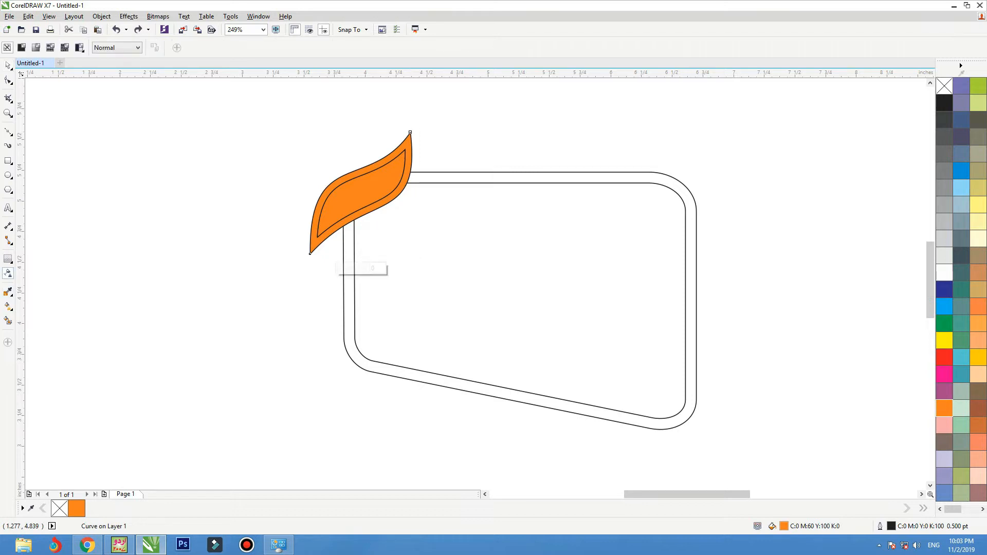
click(9, 306)
click(51, 306)
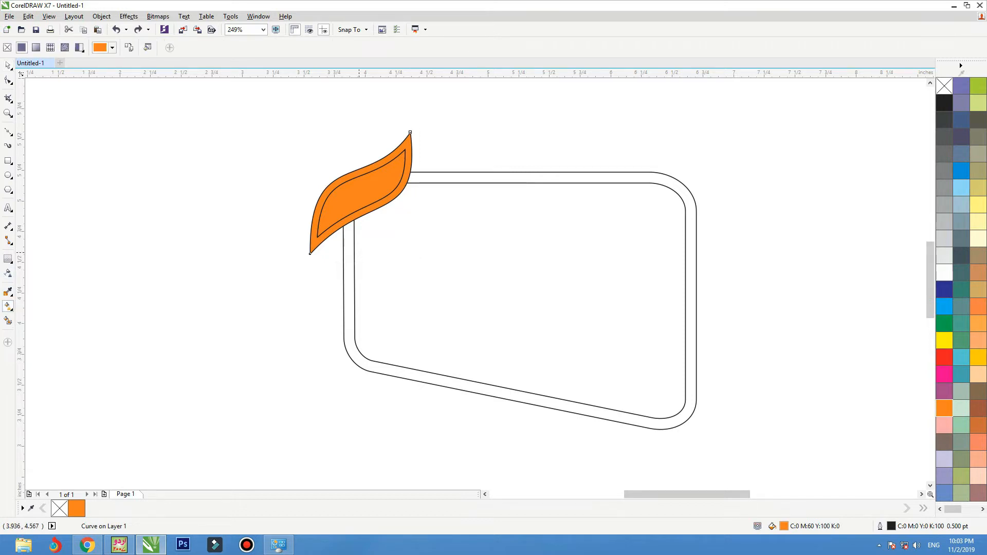
drag(334, 155, 364, 221)
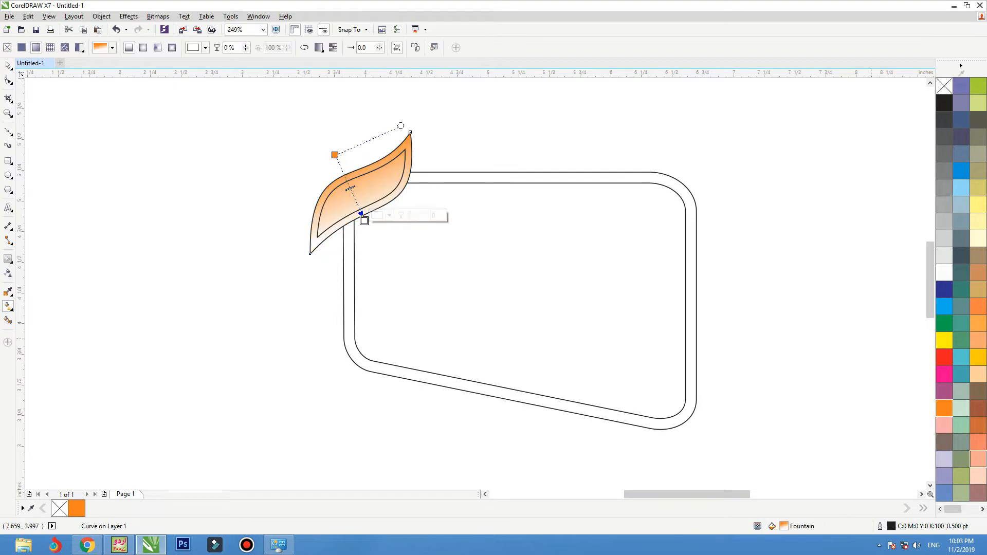
click(978, 356)
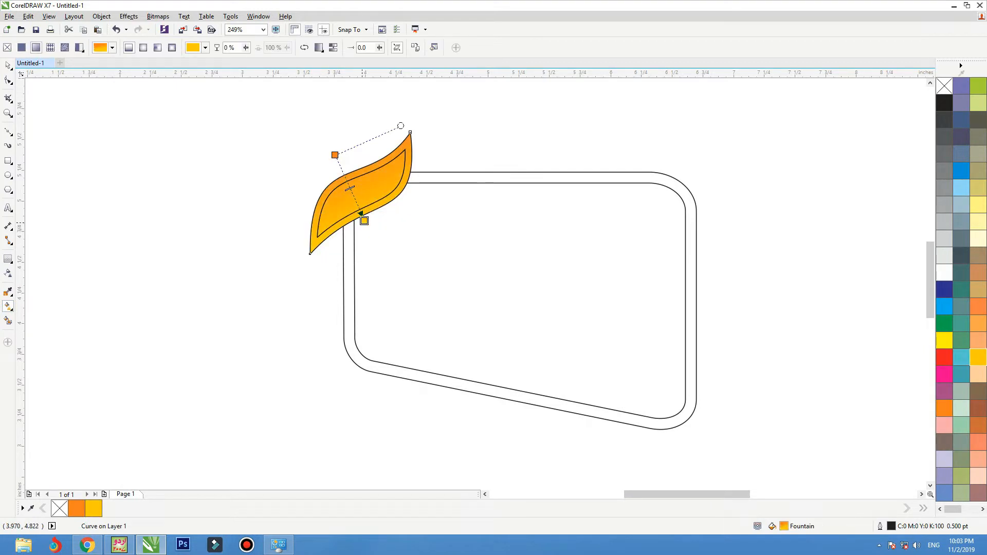
drag(363, 221, 370, 241)
drag(335, 155, 353, 200)
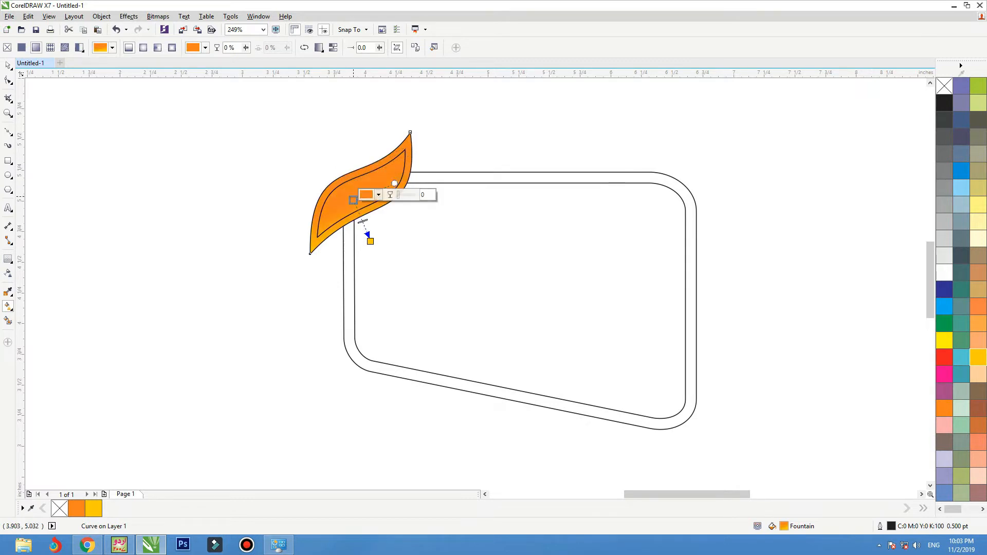
key(space)
key(Escape)
click(427, 226)
key(Escape)
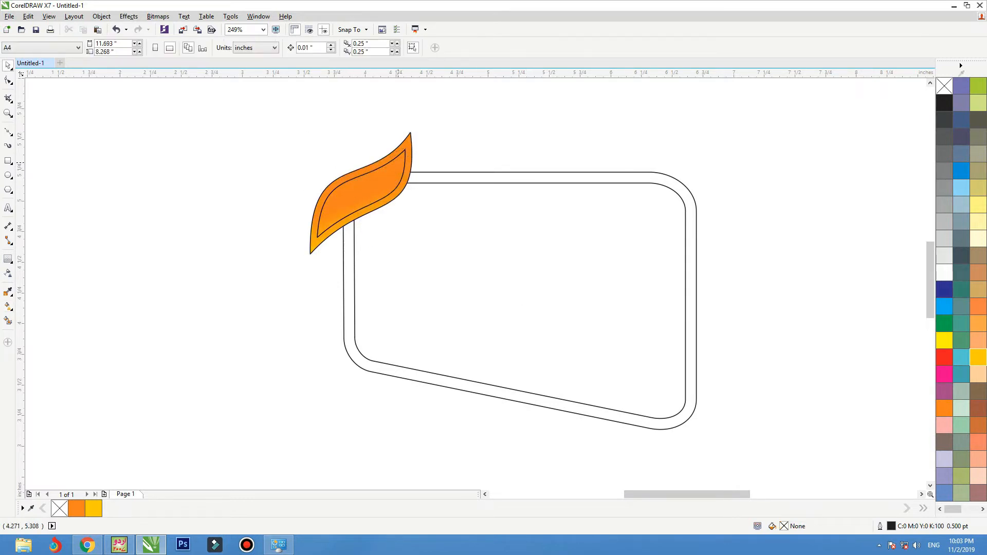
Fill the inner leaf contour with amber yellow, C0 M20 Y100 K0, and remove its outline
drag(398, 162, 347, 160)
key(ctrl+z)
click(978, 357)
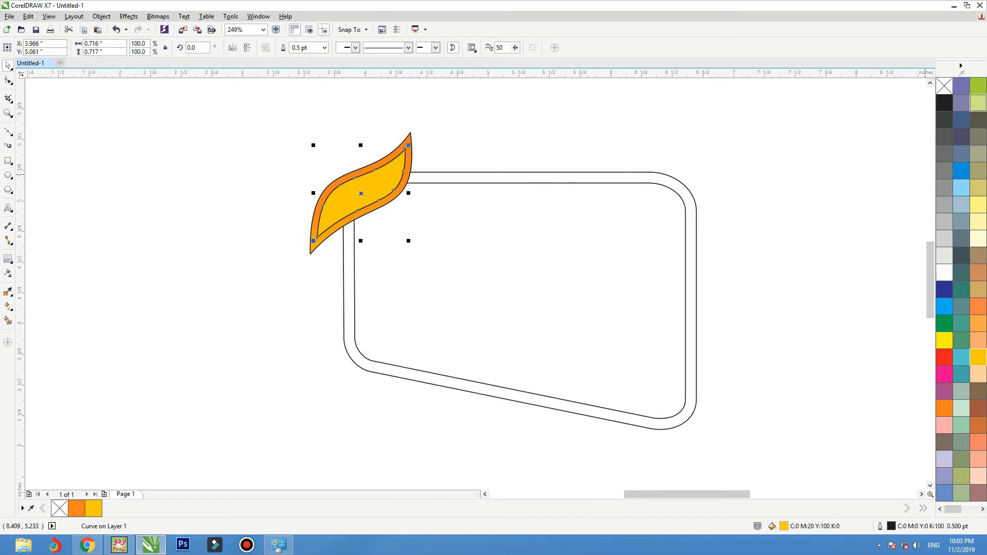
right_click(944, 86)
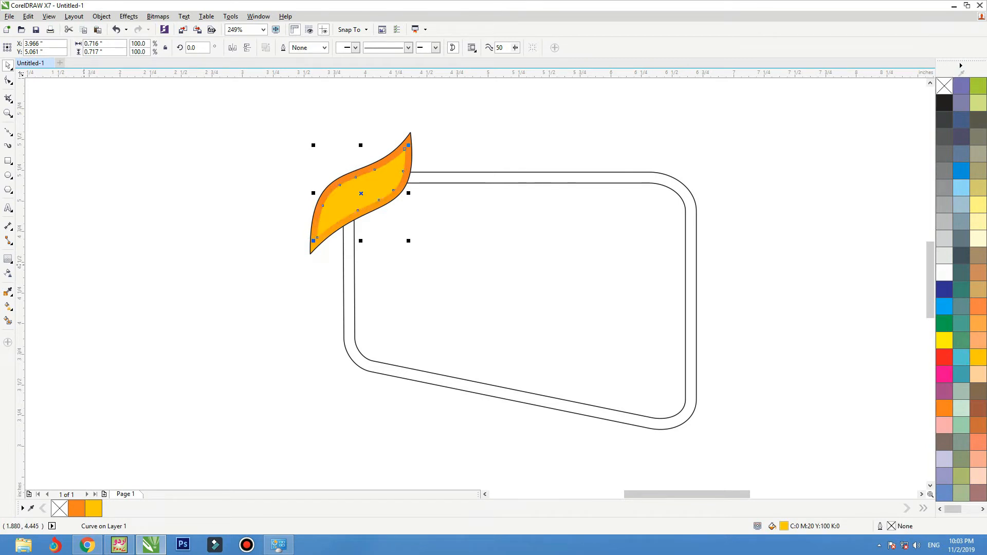
Apply a linear transparency to the inner leaf, at about -66°, fading from above its upper edge to its lower edge
click(8, 273)
drag(331, 163, 365, 237)
drag(331, 163, 325, 146)
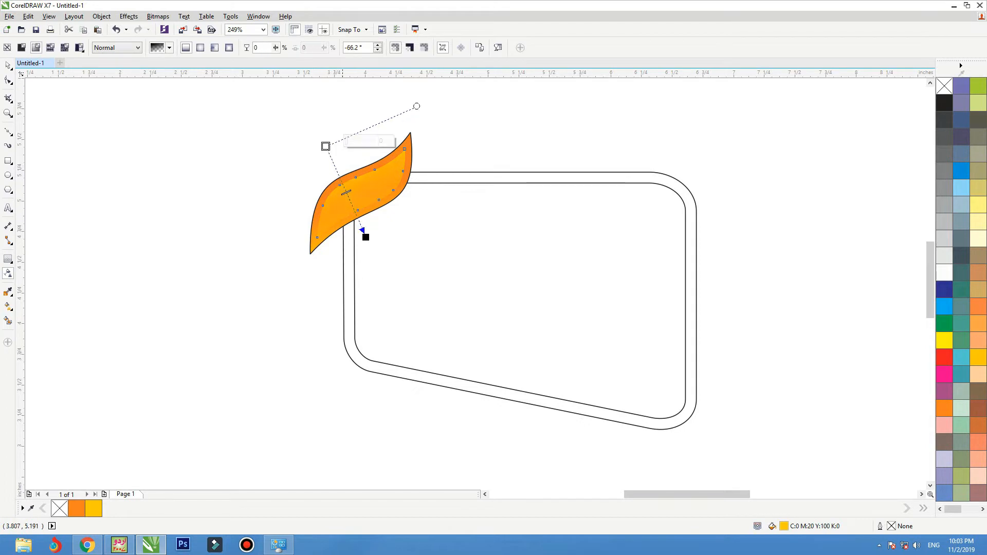
drag(363, 230, 361, 225)
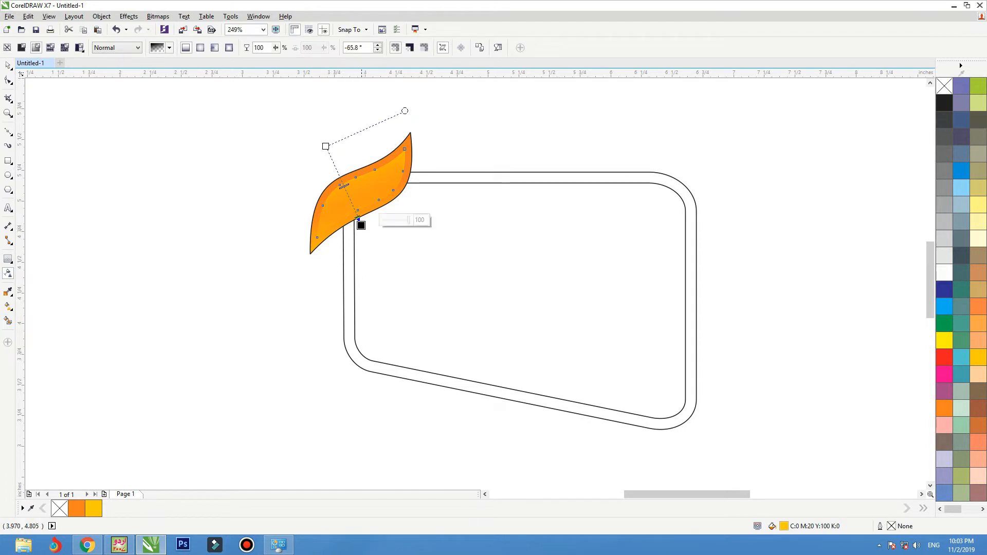
Remove the outline from the outer leaf and group the two leaf pieces
key(space)
drag(454, 115, 225, 330)
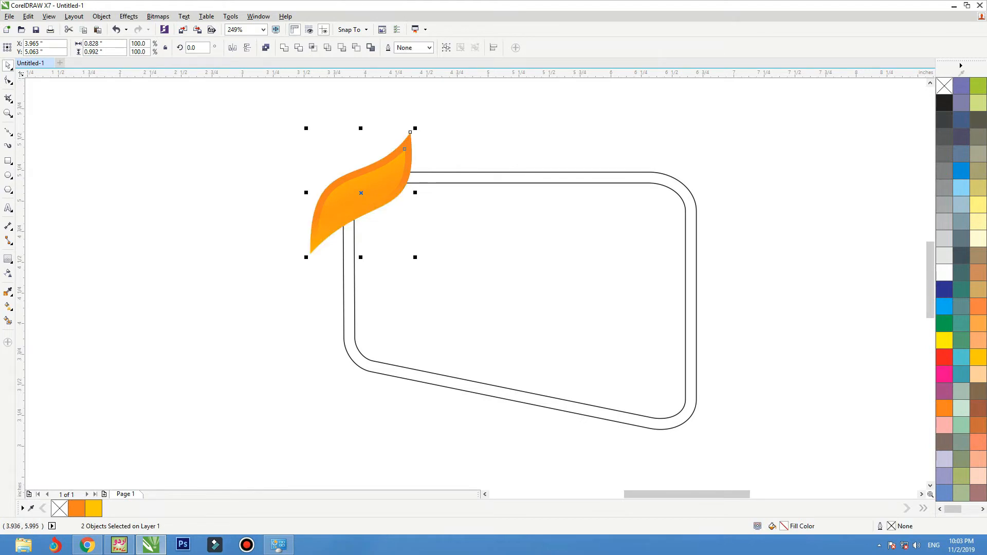
click(446, 47)
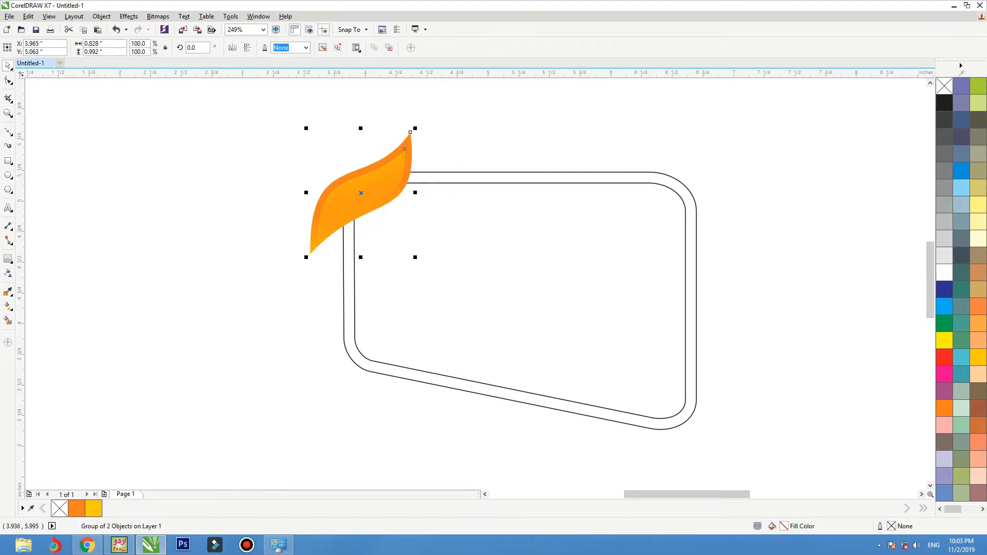
click(446, 123)
drag(362, 192, 334, 190)
key(ctrl+z)
Fill the frame's inner contour with a custom light green, C56 M0 Y100 K0, and add that colour to the palette
drag(497, 228, 451, 238)
key(ctrl+z)
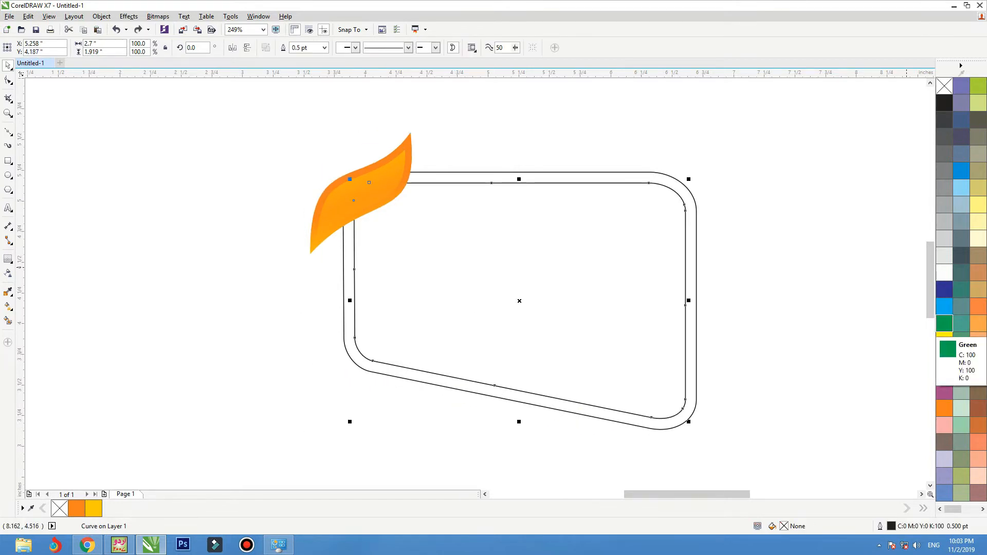
click(944, 323)
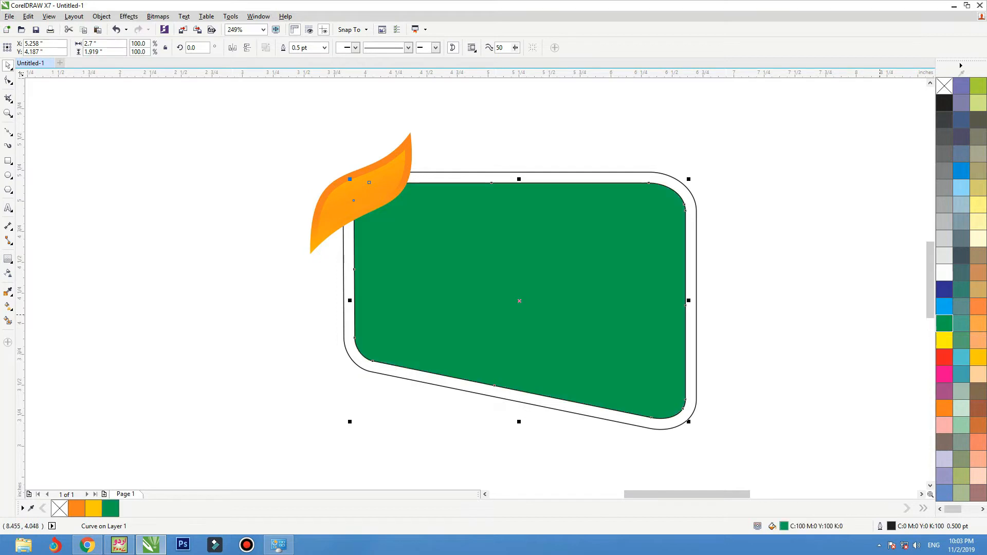
key(shift+F11)
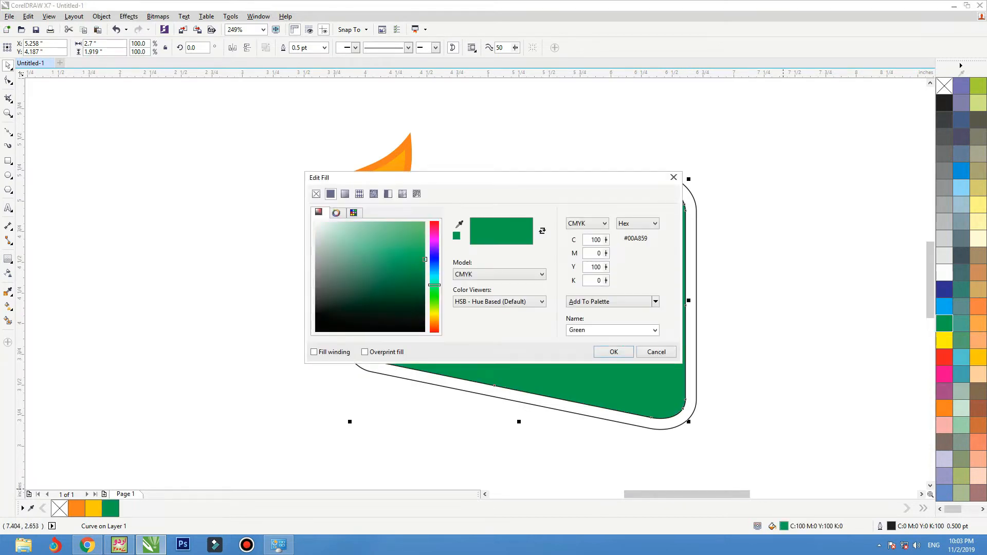
drag(386, 177, 612, 32)
drag(660, 140, 661, 151)
mouse_move(650, 114)
mouse_down()
mouse_move(632, 93)
mouse_move(621, 98)
mouse_move(640, 100)
mouse_up()
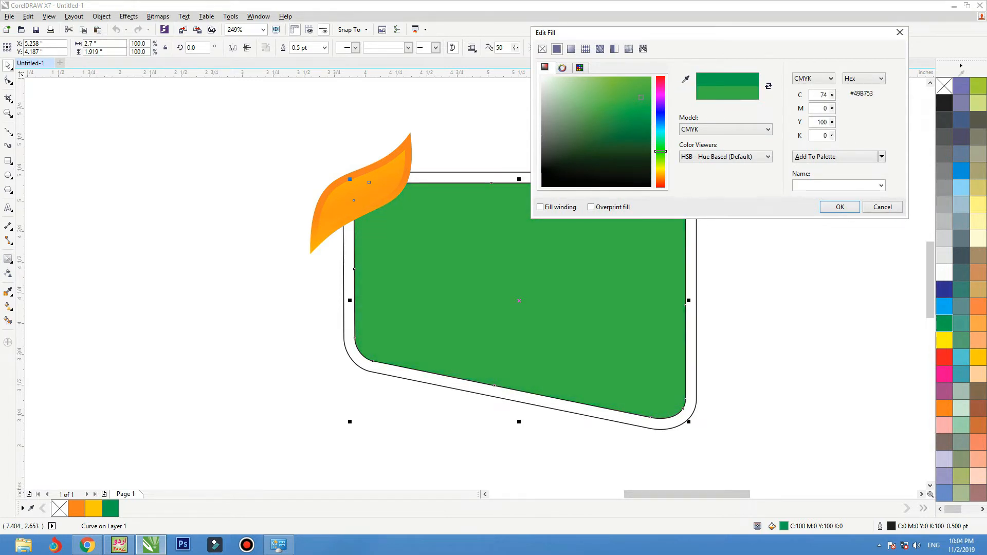
drag(661, 151, 660, 171)
drag(660, 165, 660, 155)
drag(635, 97, 619, 90)
click(836, 156)
click(840, 207)
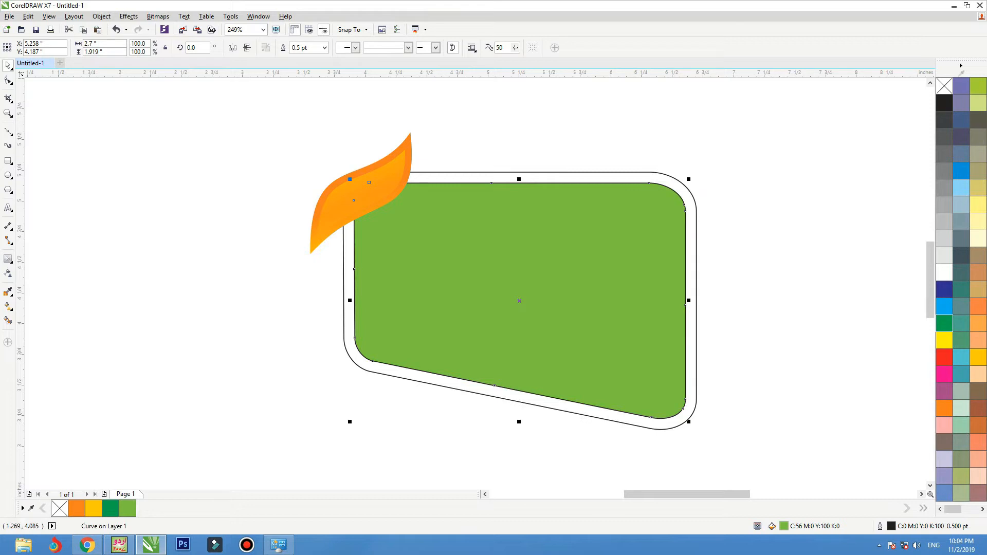
Give the inner contour a vertical fountain fill from light green near its lower edge to Chartreuse above its upper edge
key(g)
drag(536, 394, 542, 168)
click(978, 86)
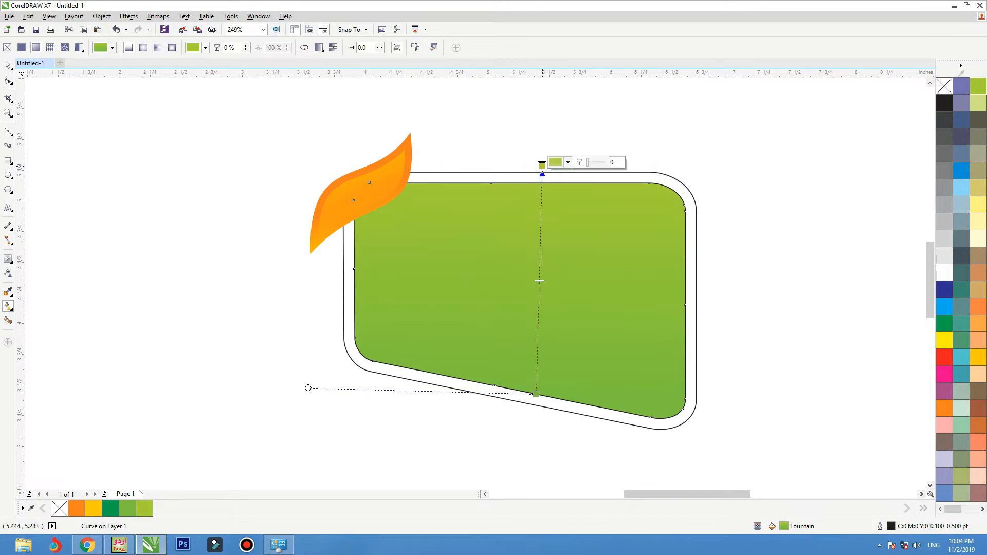
drag(536, 394, 535, 376)
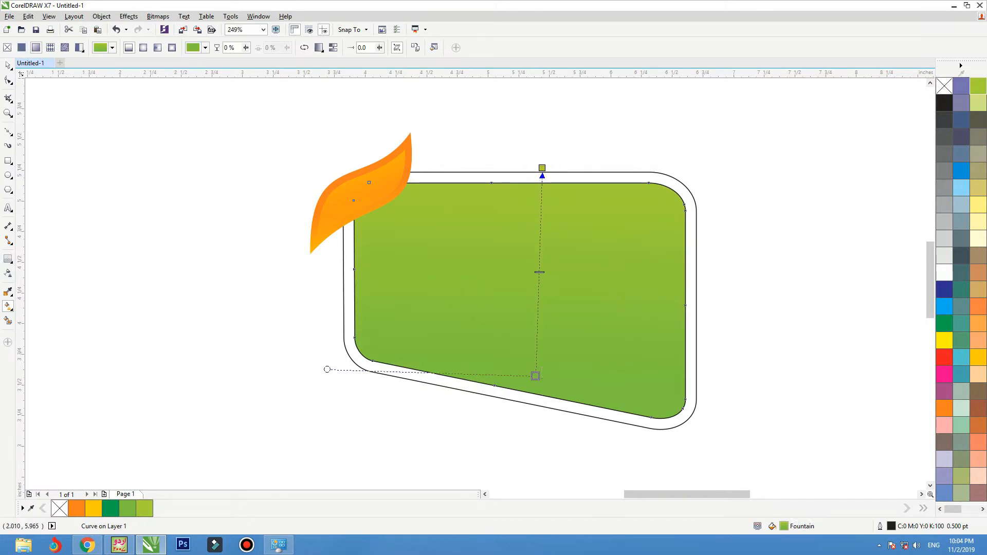
key(space)
click(550, 139)
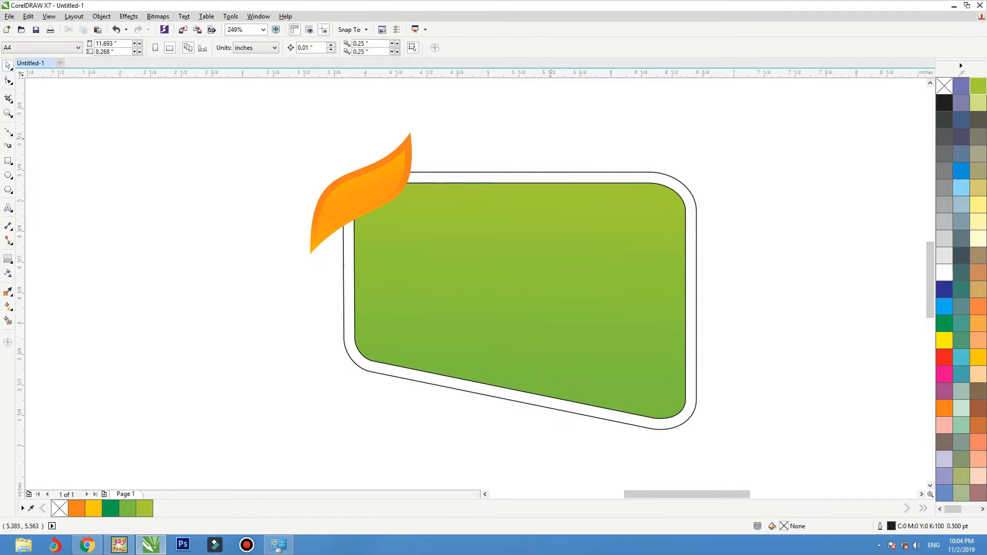
Fill the outer frame with the custom light green, C56 M0 Y100 K0, from the document's colours
click(609, 177)
click(944, 323)
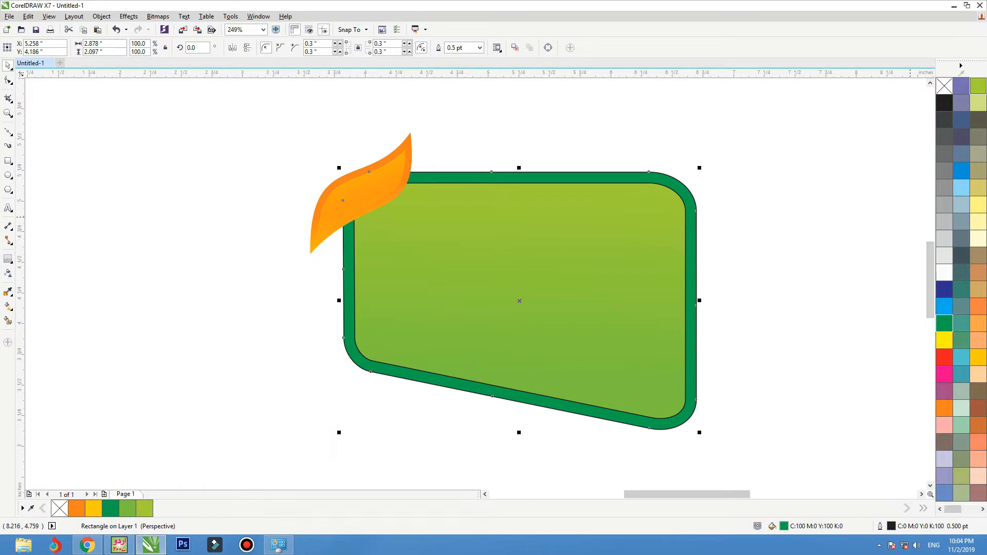
click(127, 508)
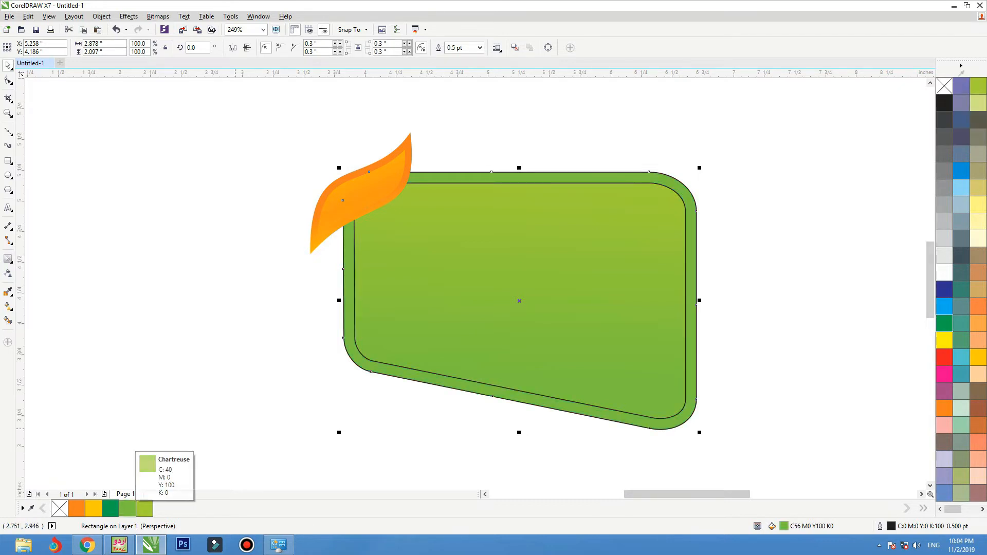
click(639, 234)
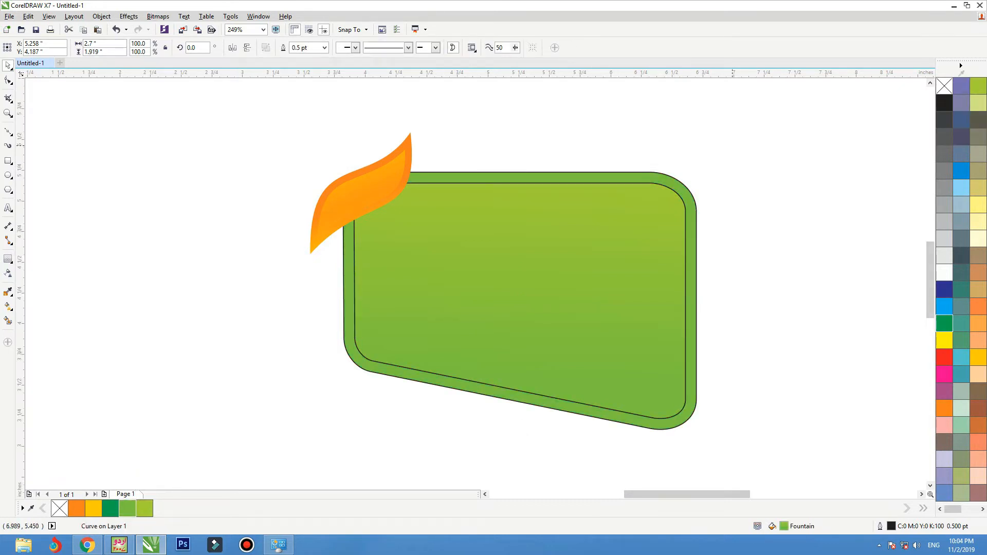
Remove the outlines from the outer frame and its inner contour together
key(Escape)
drag(721, 211, 242, 440)
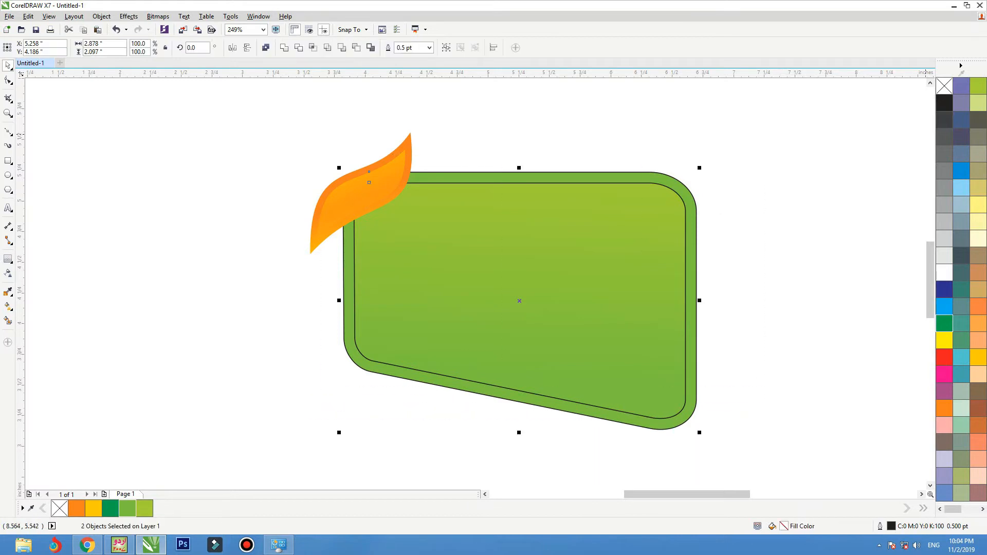
right_click(944, 86)
key(Escape)
click(589, 265)
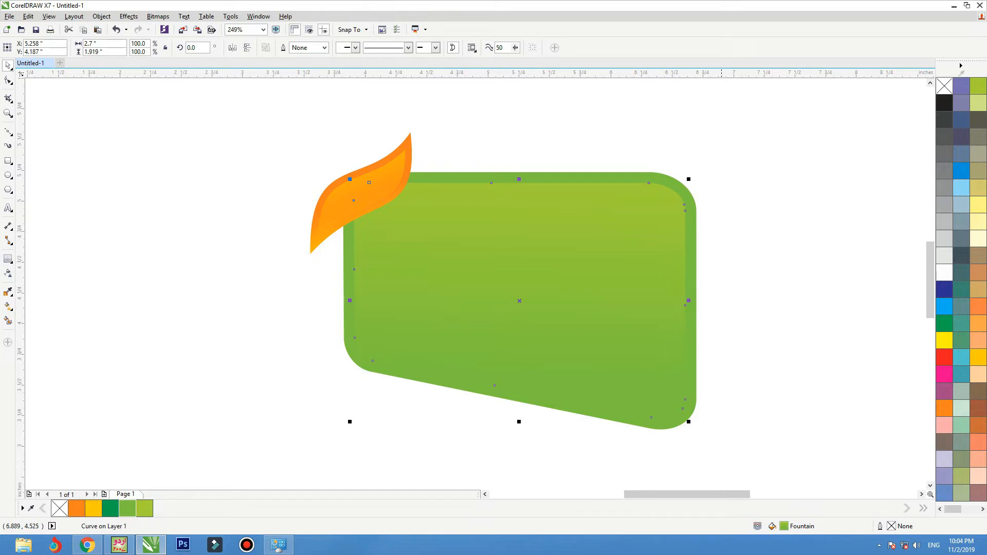
key(Escape)
Change the outer frame's fill to a darker green, C71 M14 Y100 K2, and add that colour to the palette
click(691, 286)
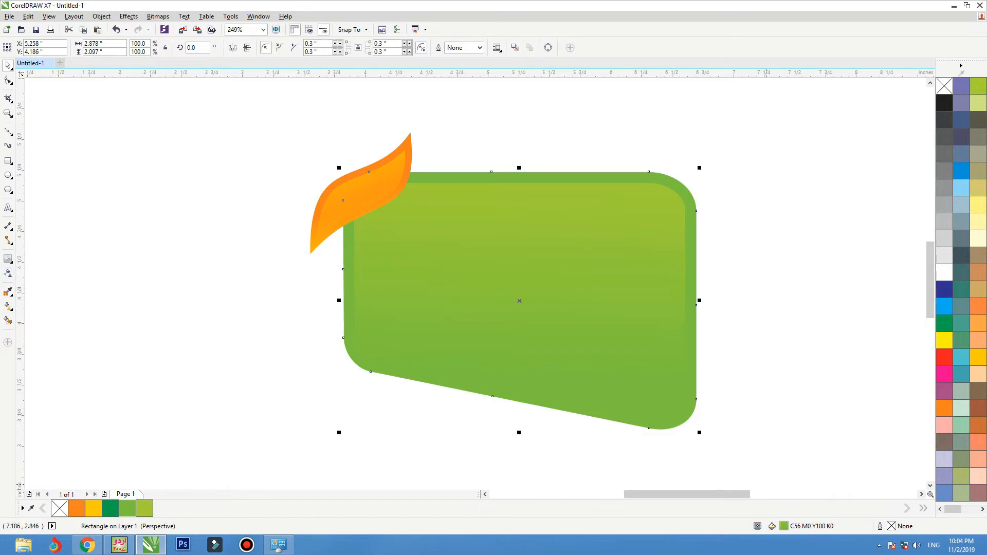
key(shift+F11)
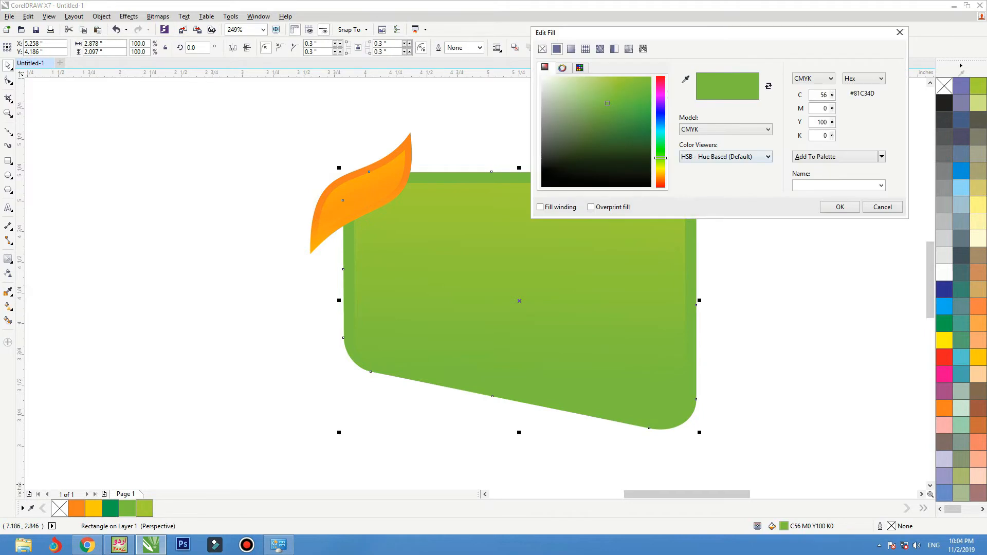
drag(607, 104, 615, 115)
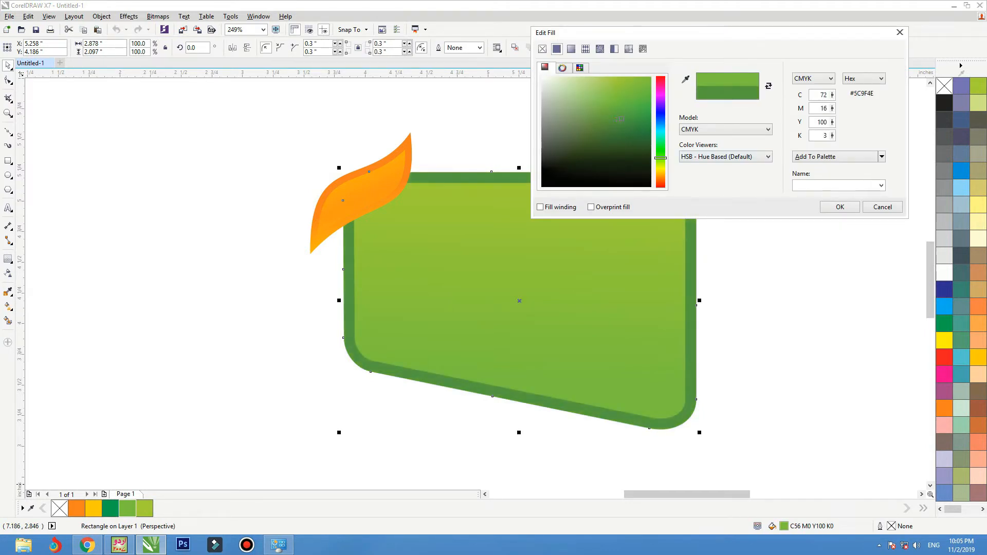
click(834, 157)
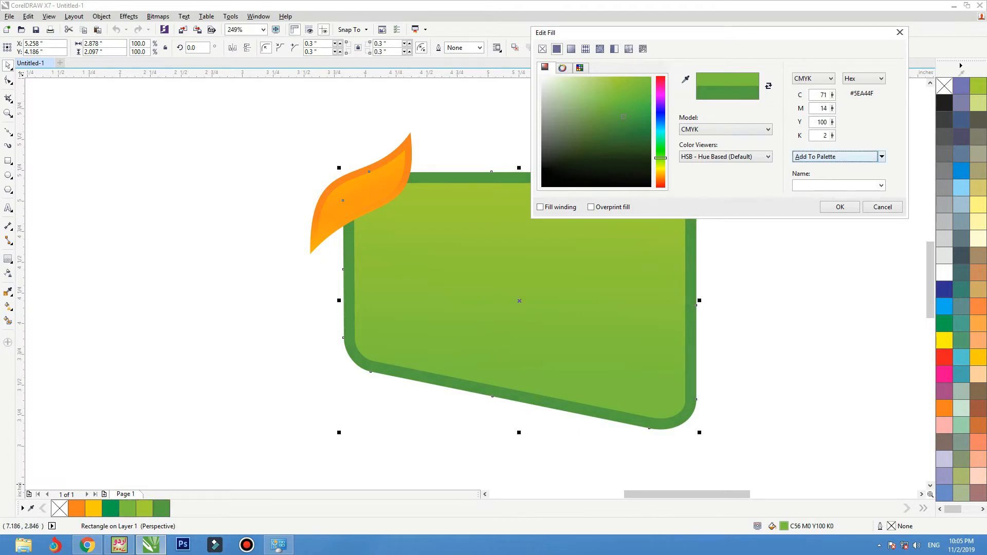
click(840, 207)
click(357, 188)
drag(356, 188, 338, 169)
key(ctrl+z)
key(Escape)
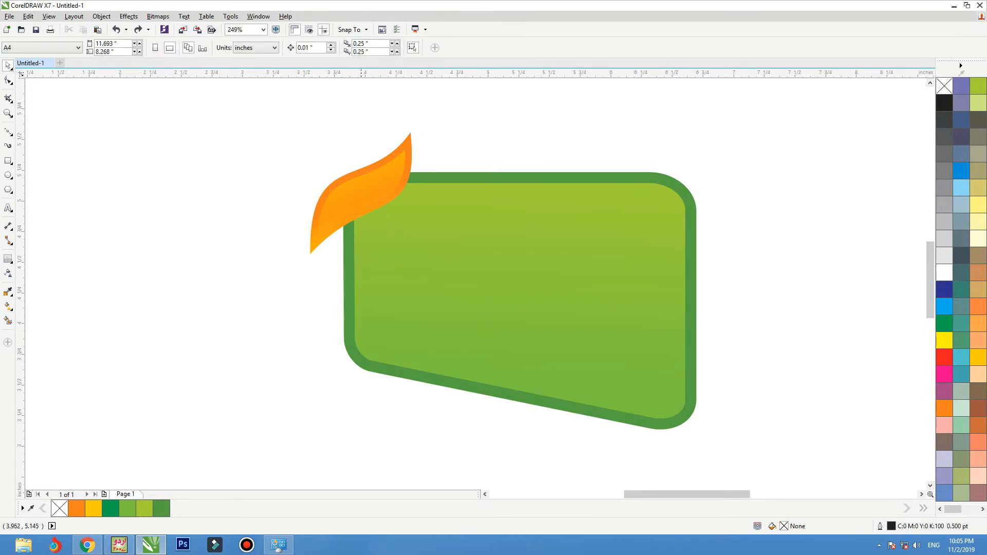
Duplicate the orange leaf onto the frame's lower-right corner and enlarge the copy to about 1.5 × 1.8 inches
drag(405, 149, 737, 311)
drag(713, 377, 690, 367)
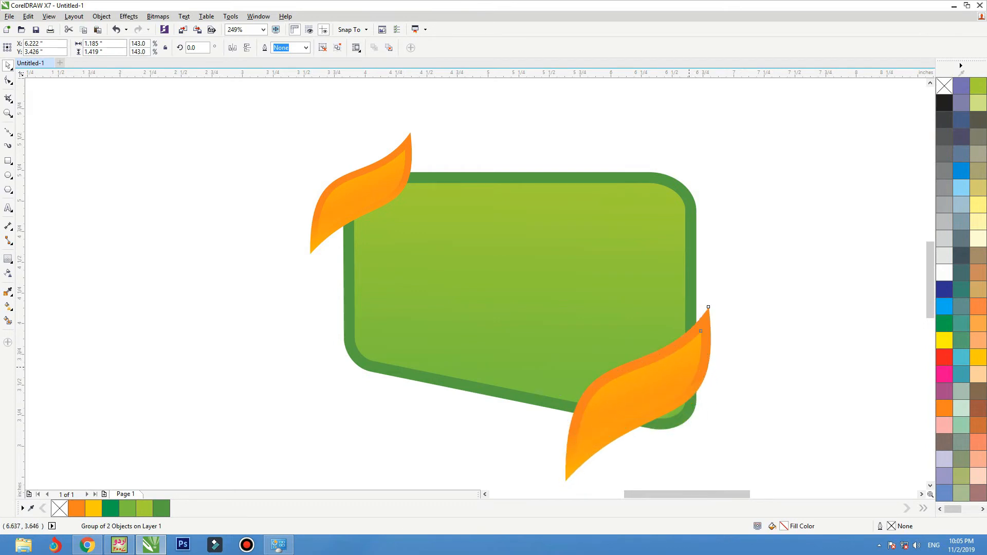
click(708, 337)
drag(715, 305, 735, 276)
drag(700, 345, 696, 344)
scroll(684, 319, down, 1)
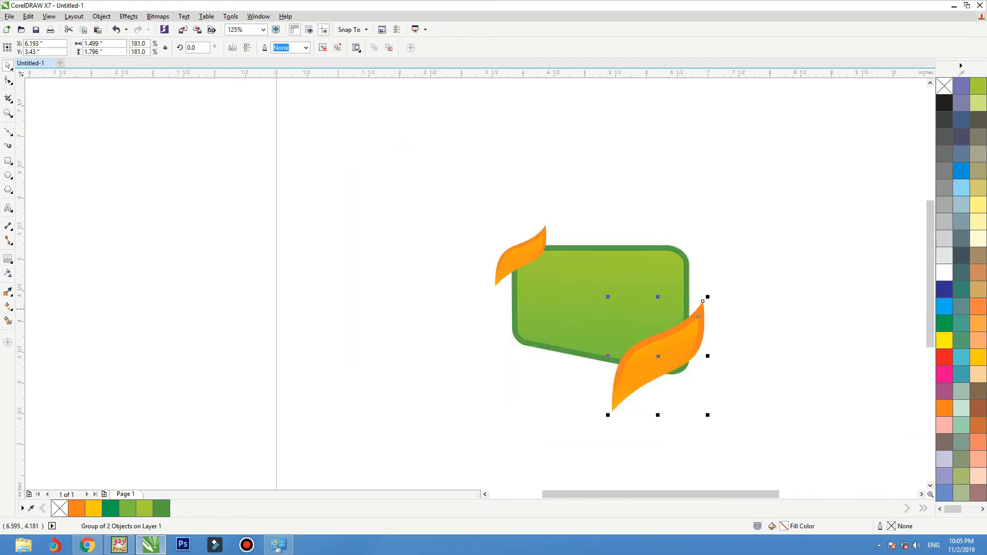
Send the enlarged leaf copy to the back, behind the green frame
key(F2)
drag(756, 269, 380, 442)
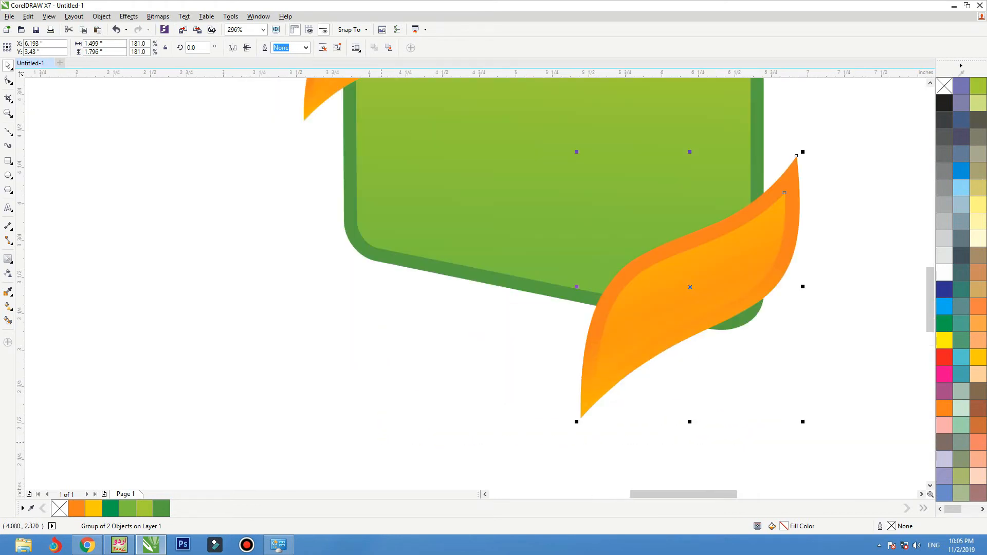
key(shift+Page_Down)
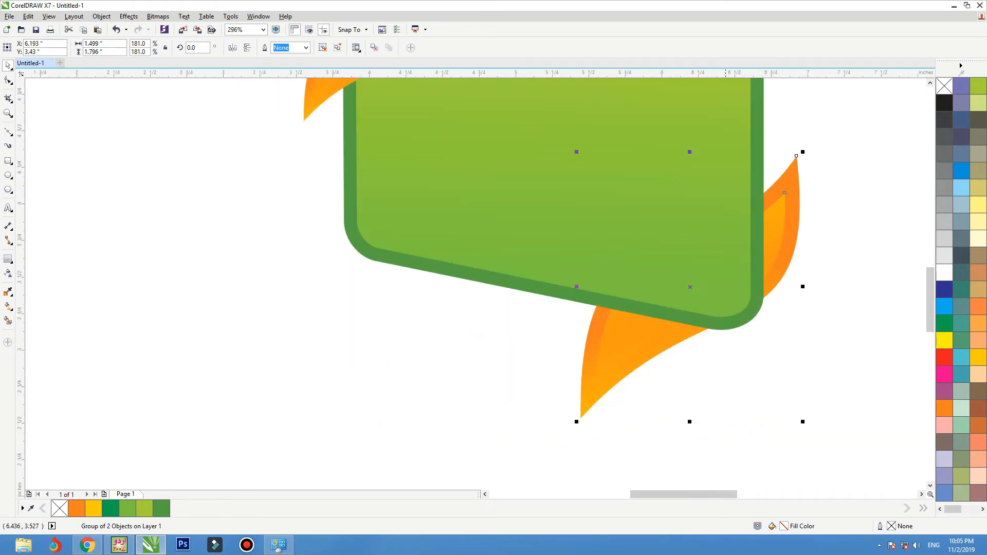
scroll(725, 273, down, 1)
click(752, 333)
Draw a flat ellipse about 1.22 × 0.15 inches below the lower leaf's tip, filled black without an outline
scroll(752, 333, down, 1)
key(F2)
drag(817, 196, 587, 375)
key(F7)
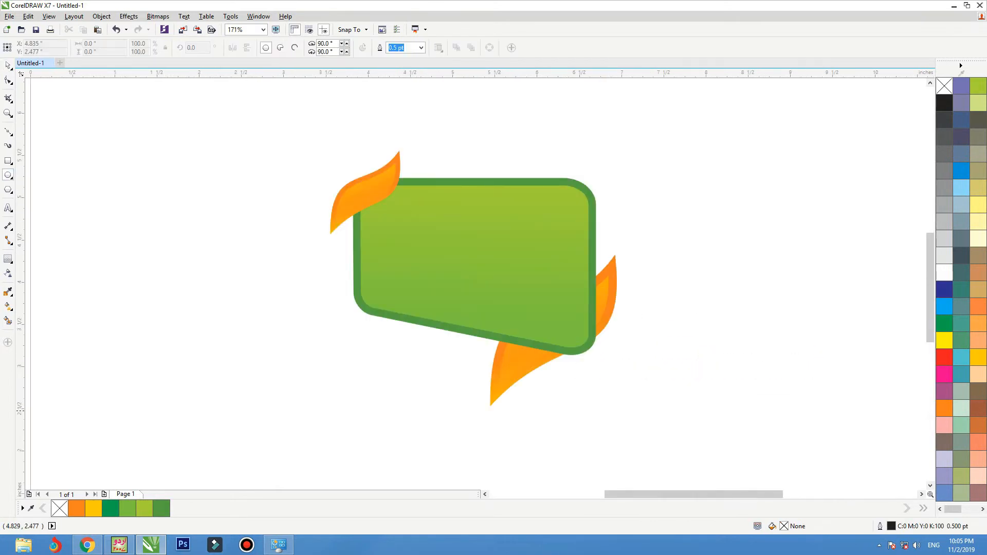
drag(435, 407, 544, 426)
key(space)
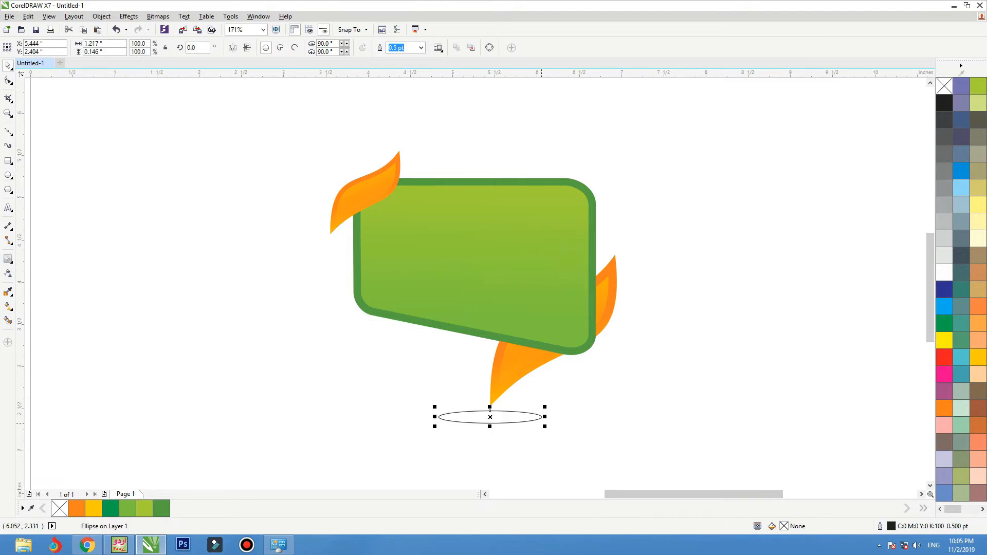
click(944, 102)
right_click(944, 86)
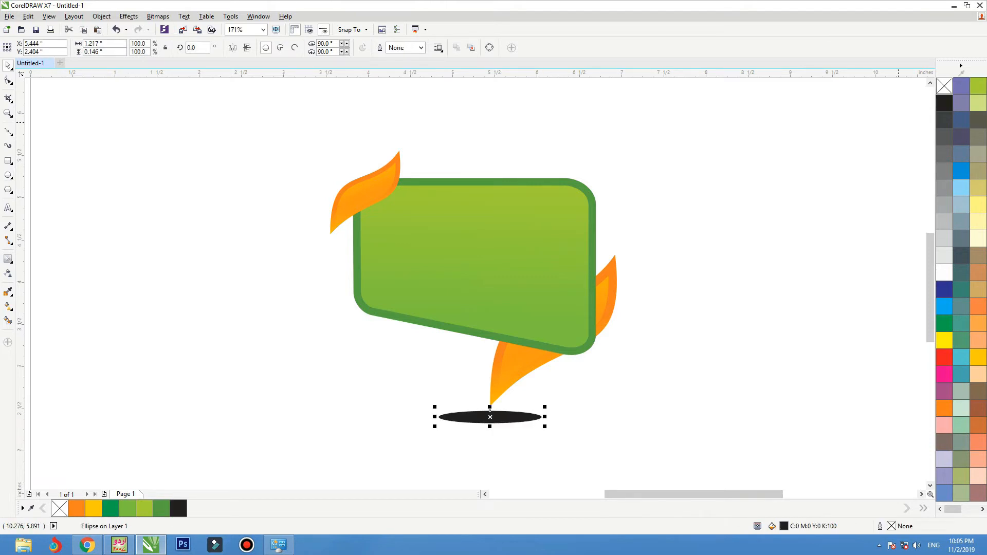
Convert the black ellipse to an 800 dpi CMYK bitmap with anti-aliasing and a transparent background
click(158, 16)
click(188, 28)
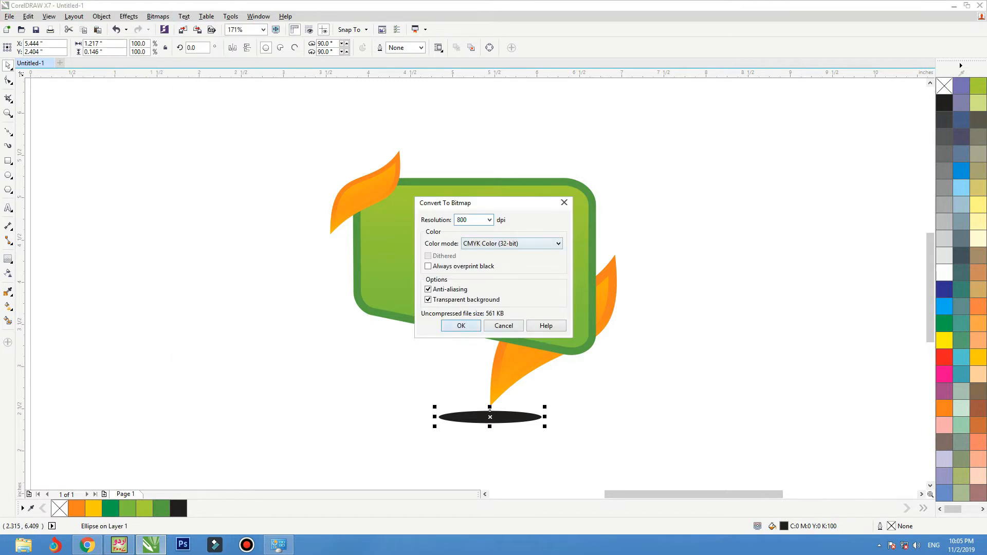
key(Return)
Apply a Gaussian blur with a radius of 72 pixels to the ellipse bitmap
click(158, 16)
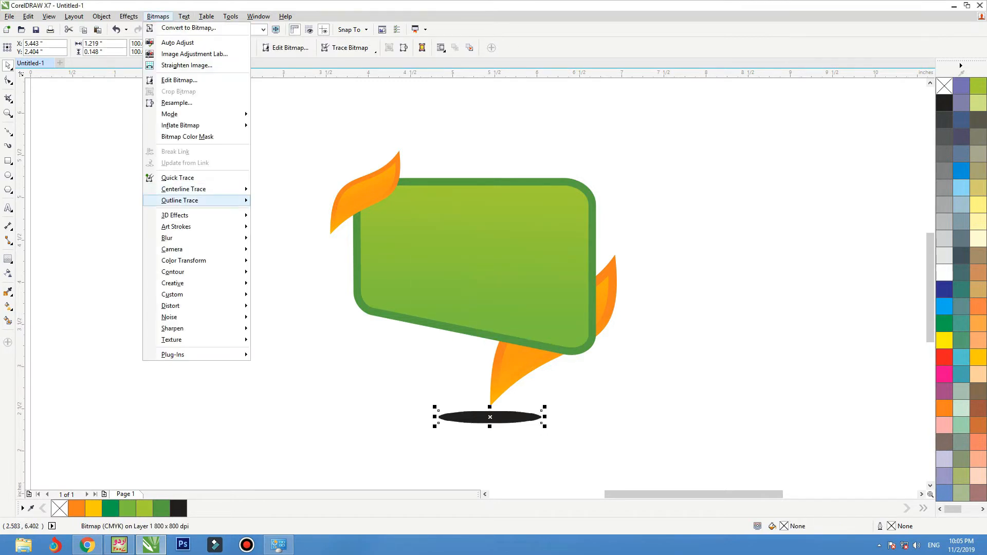
mouse_move(169, 237)
click(289, 249)
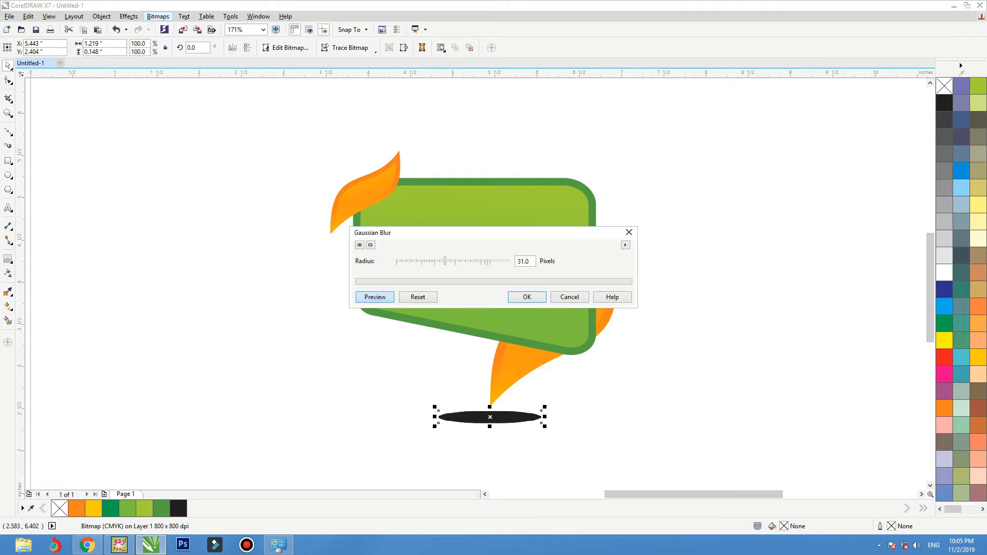
click(467, 261)
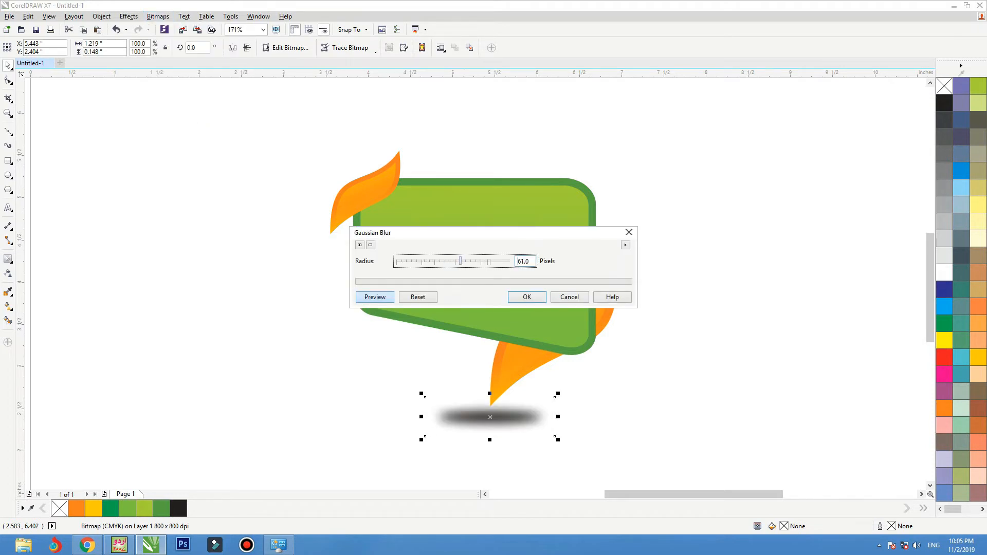
click(467, 261)
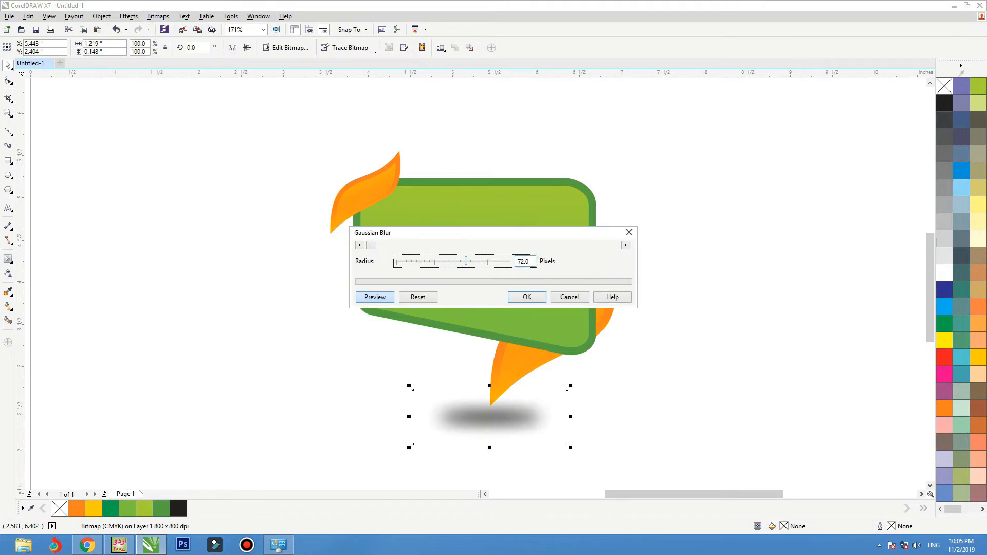
key(Return)
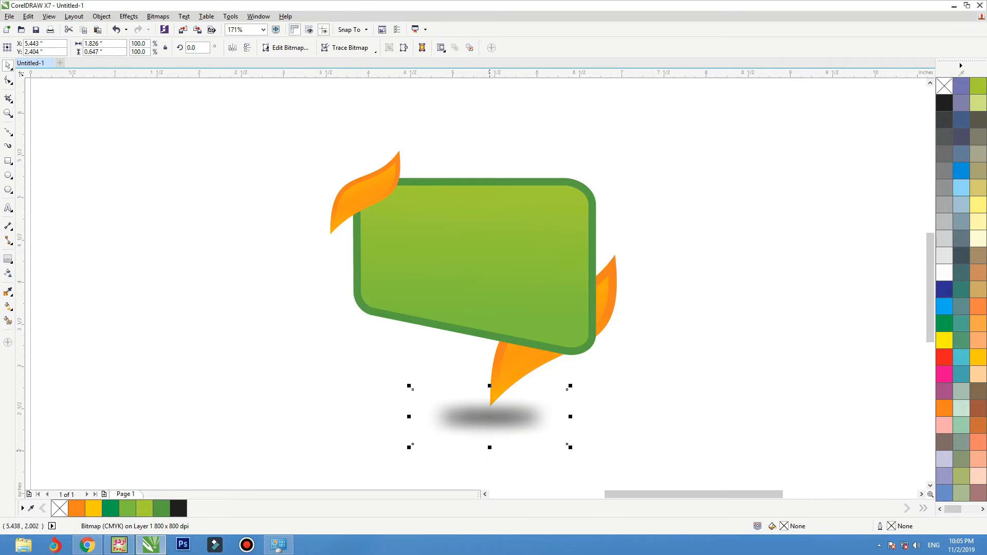
Flatten the blurred ellipse vertically so it forms a thin ground shadow centred under the lower leaf's tip
drag(489, 447, 506, 421)
drag(570, 417, 568, 417)
click(611, 410)
Enlarge the upper-left leaf to about 0.97 × 1.16 inches and shift it slightly toward the frame
key(F3)
key(F2)
drag(656, 225, 409, 368)
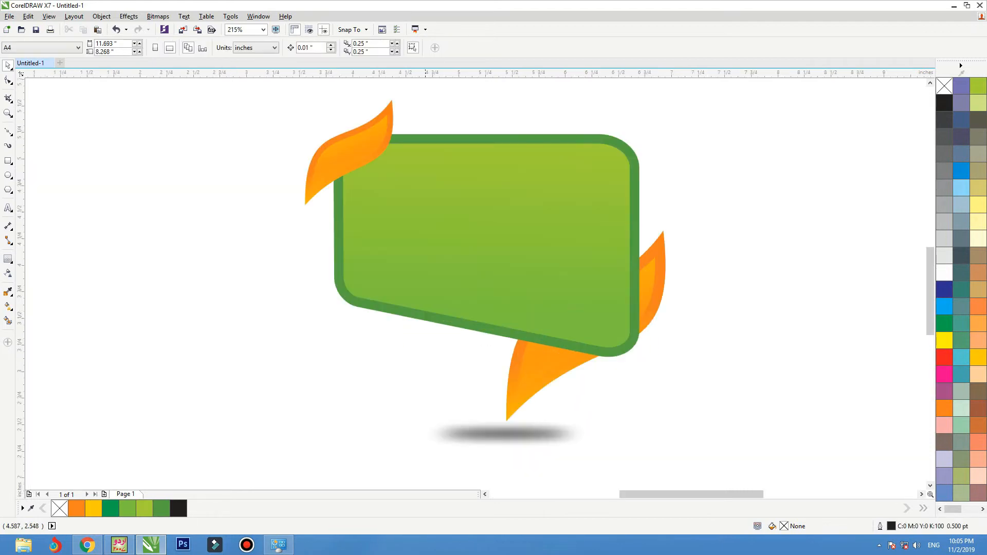
click(377, 130)
drag(396, 209, 404, 217)
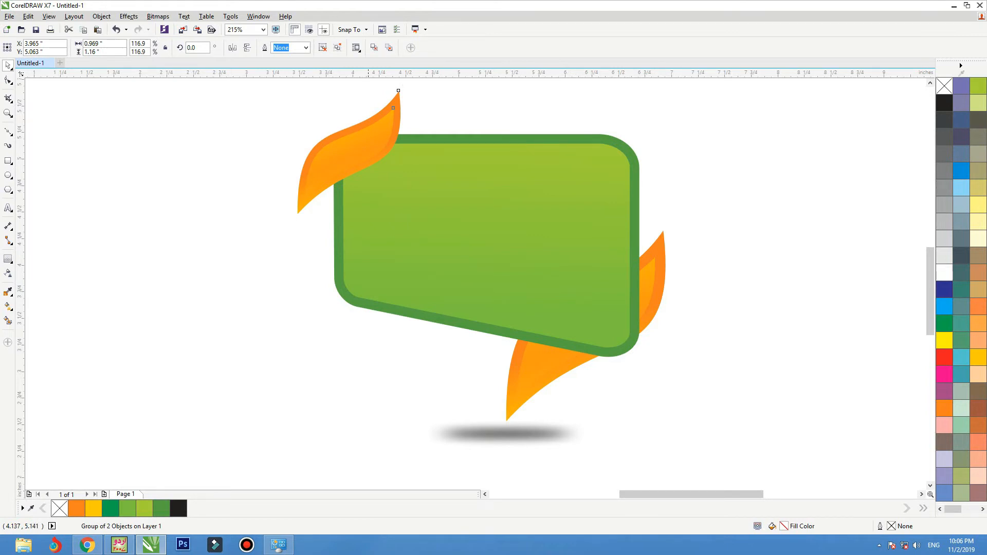
drag(368, 144, 373, 147)
click(283, 250)
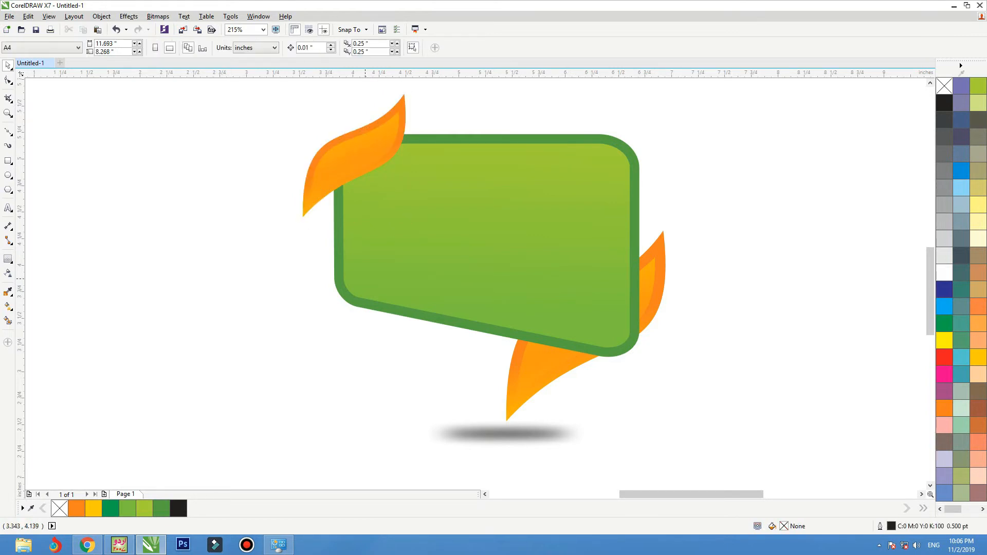
Add a drop shadow with zero offset directly behind the upper-left leaf
key(F3)
key(F2)
drag(613, 188, 327, 377)
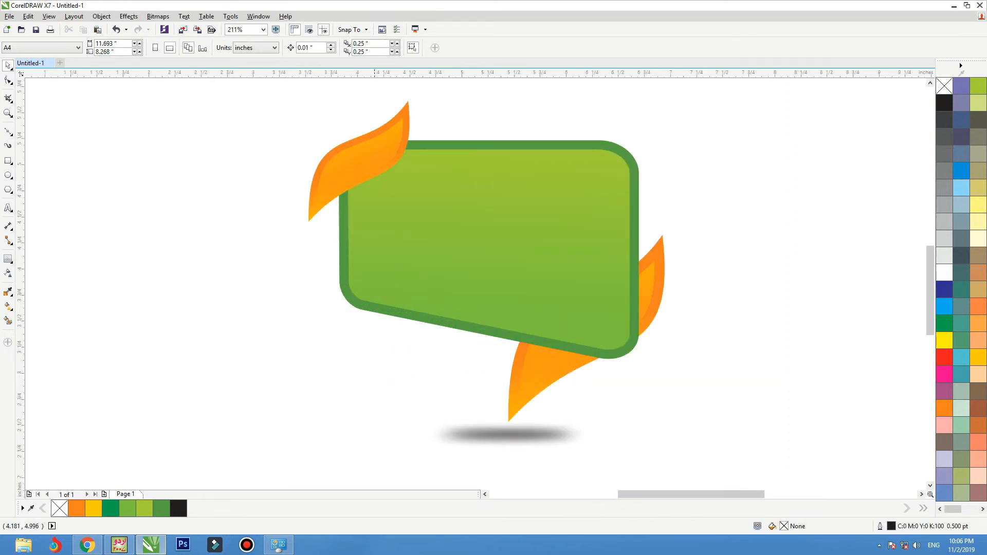
click(374, 165)
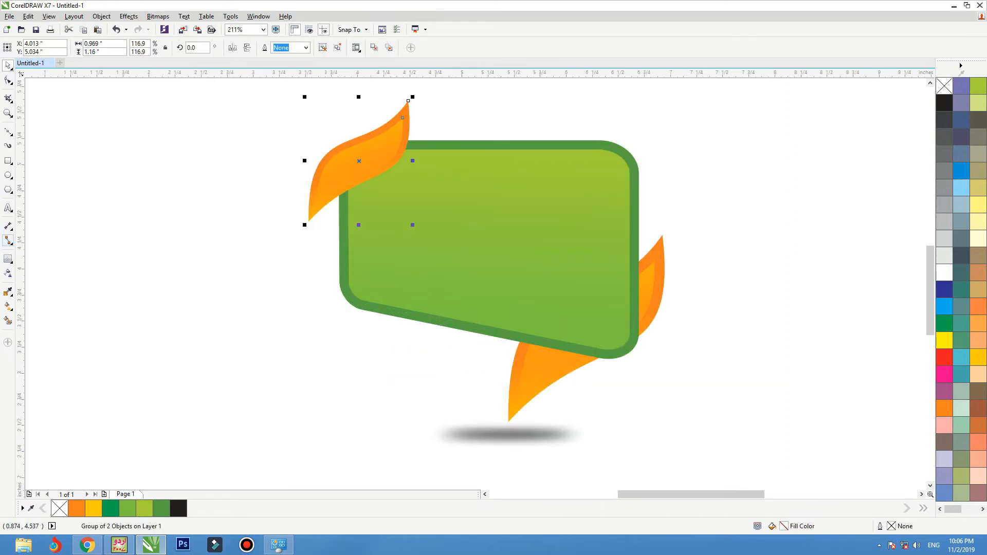
click(8, 258)
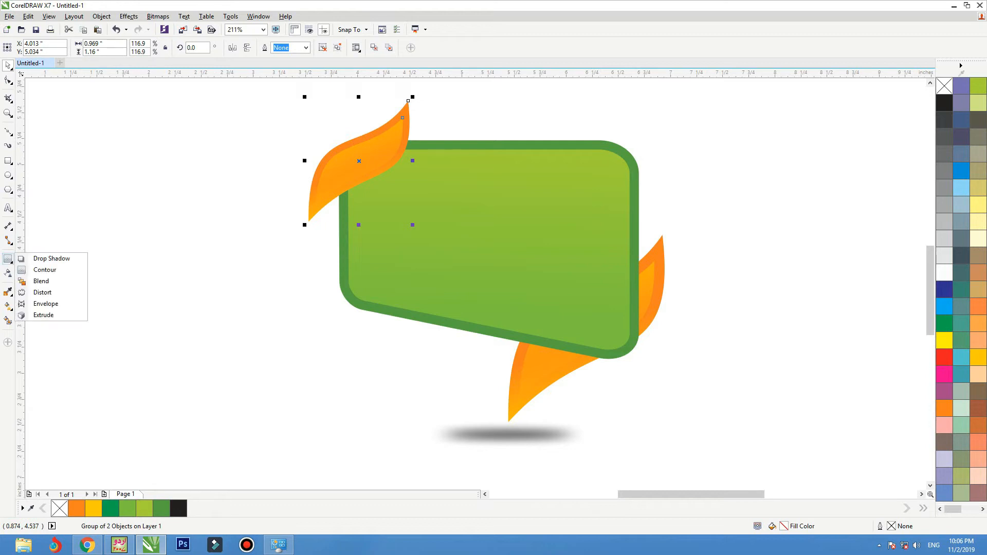
click(46, 258)
mouse_move(359, 161)
mouse_down()
mouse_move(360, 149)
mouse_move(356, 167)
mouse_move(347, 164)
mouse_up()
key(space)
key(ctrl+z)
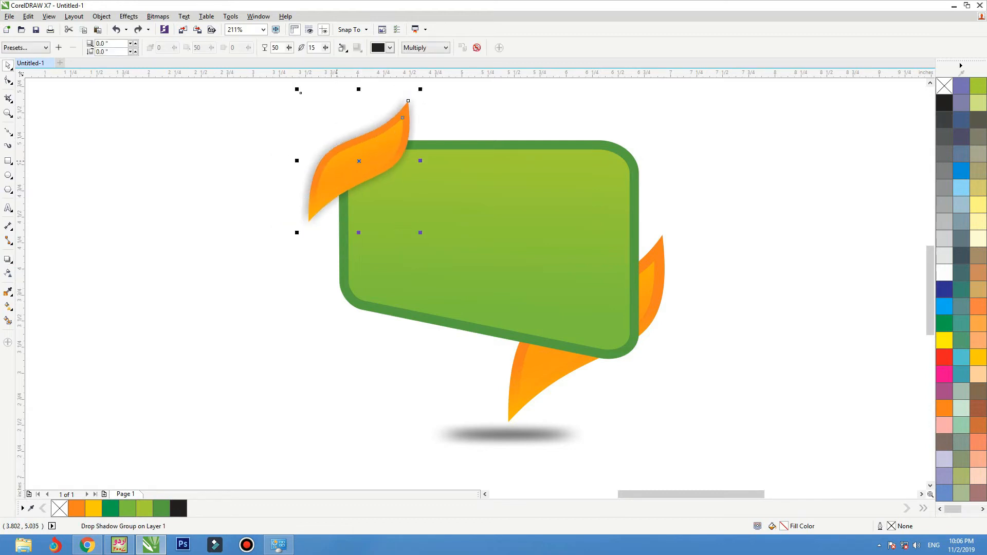
Set the leaf's drop shadow opacity to 88 and its feathering to 5
double_click(276, 48)
text(88)
key(Tab)
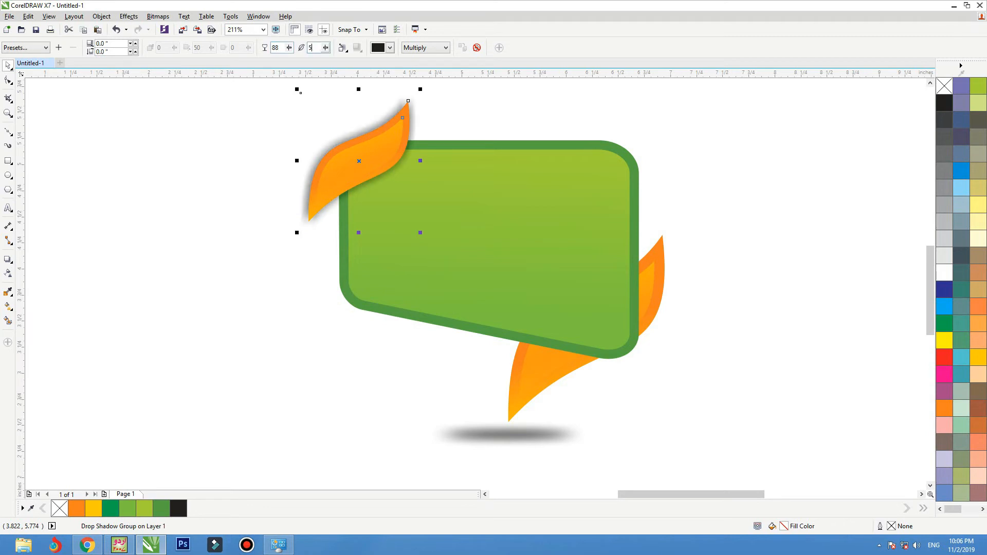
text(5)
key(Return)
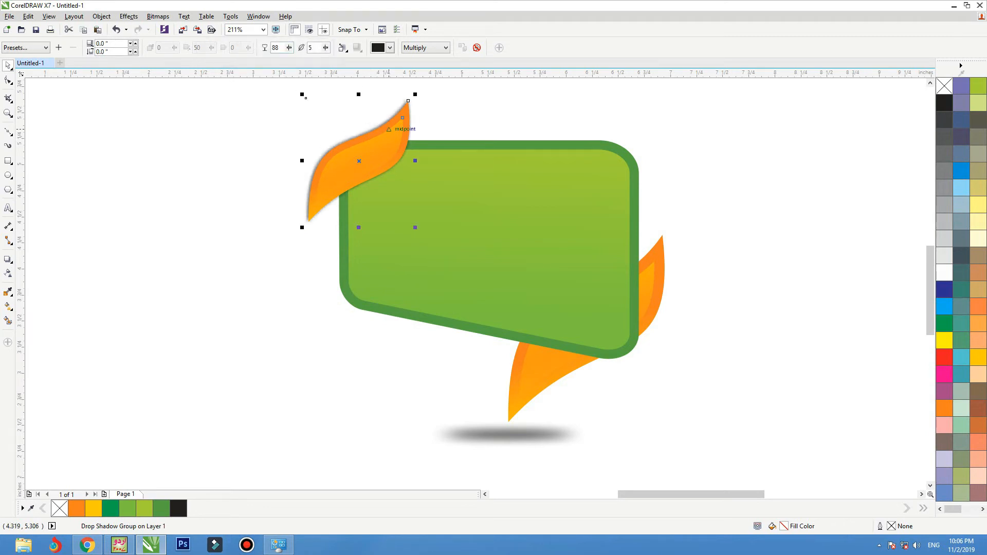
Break the drop shadow group apart so the upper-left leaf's shadow becomes a separate object
right_click(387, 139)
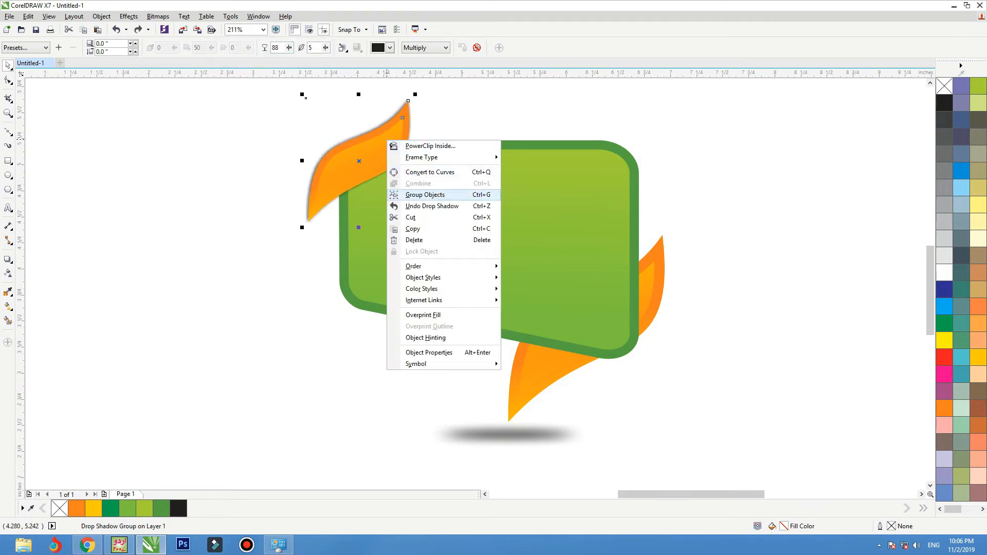
click(314, 155)
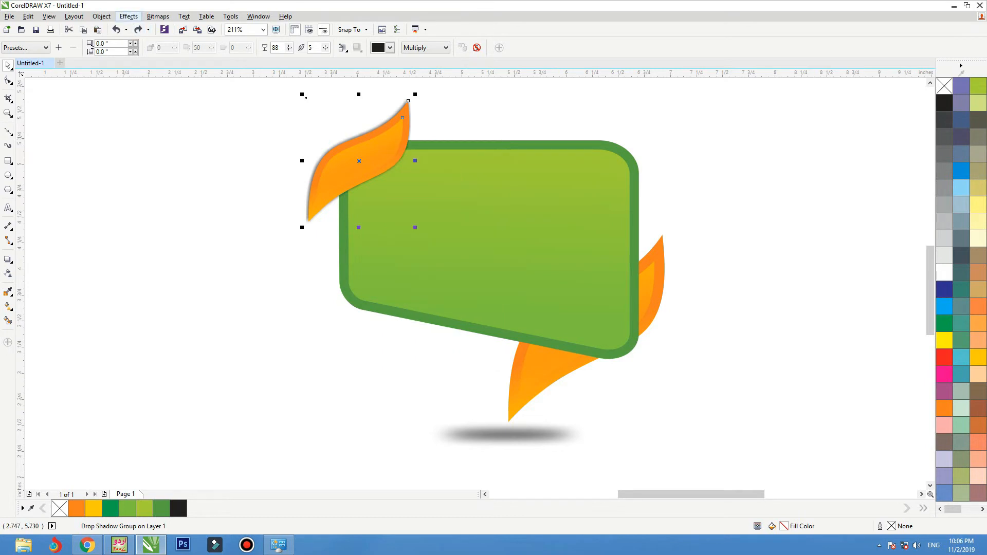
click(101, 16)
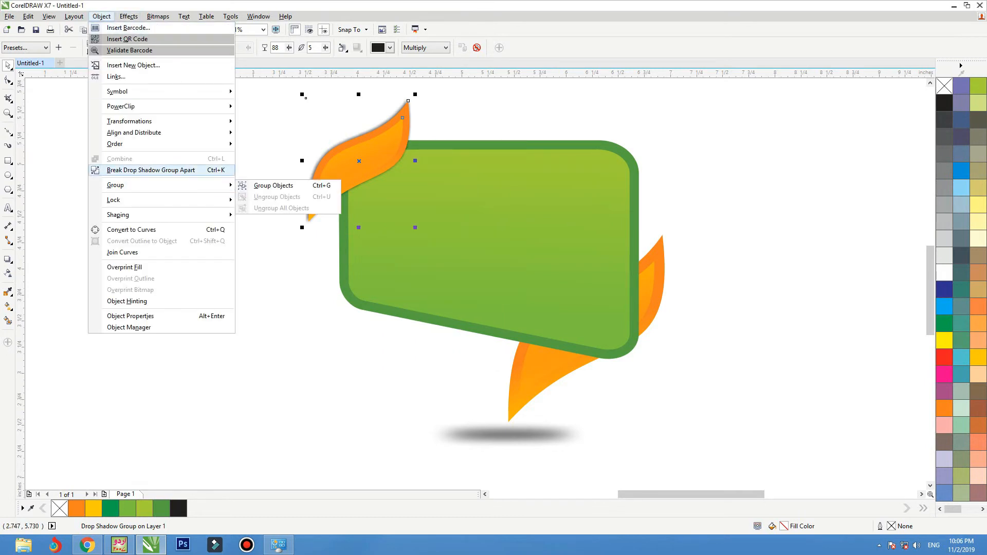
click(149, 170)
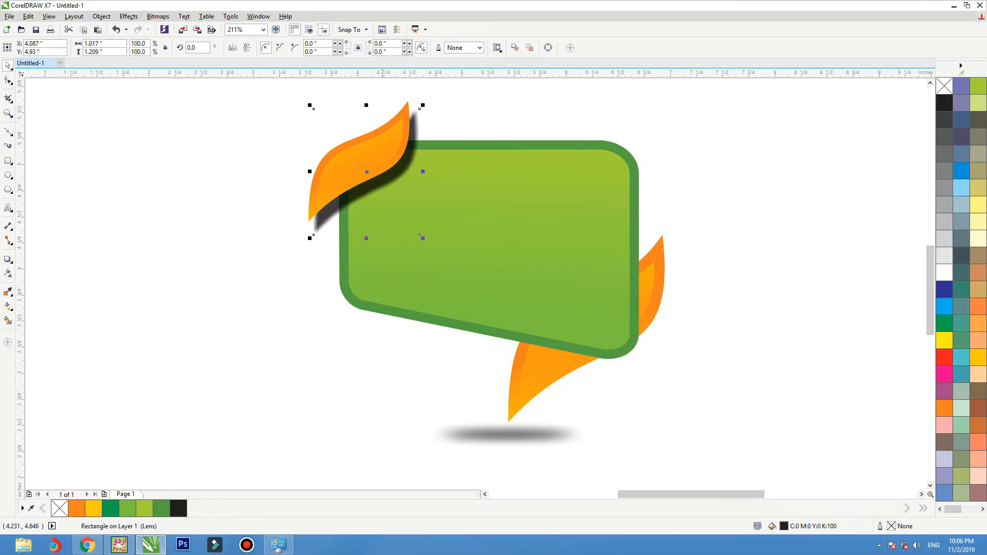
Nudge the detached leaf shadow about 0.03 inches to the right and 0.03 inches down
key(ctrl+z)
key(Right)
key(Right)
key(Down)
key(Down)
key(Down)
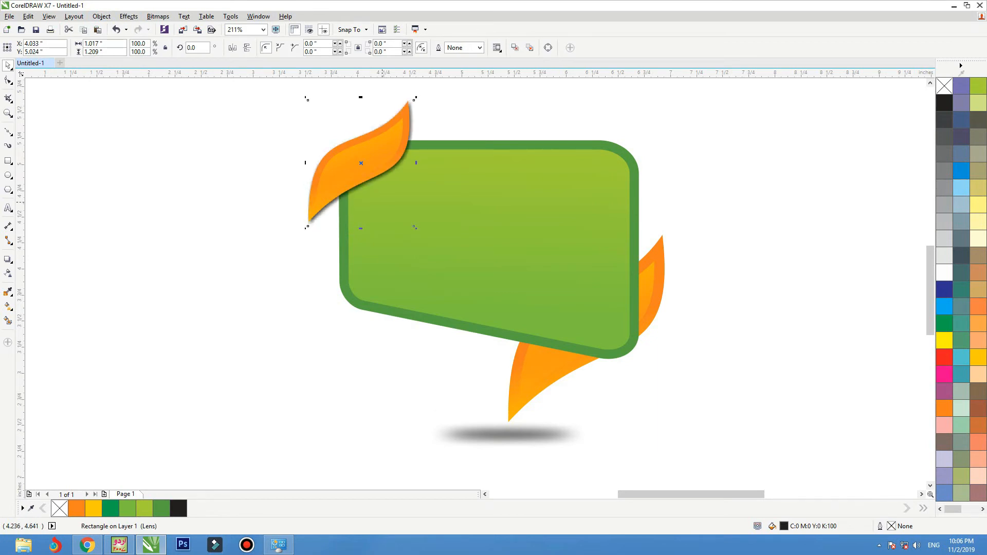
key(Right)
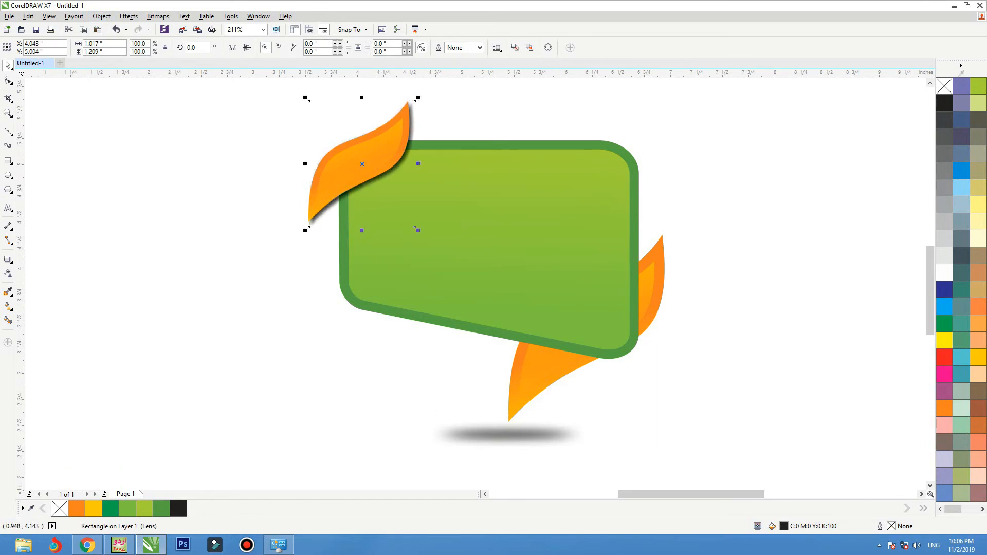
Convert the detached leaf shadow to an 800 dpi CMYK bitmap
click(158, 16)
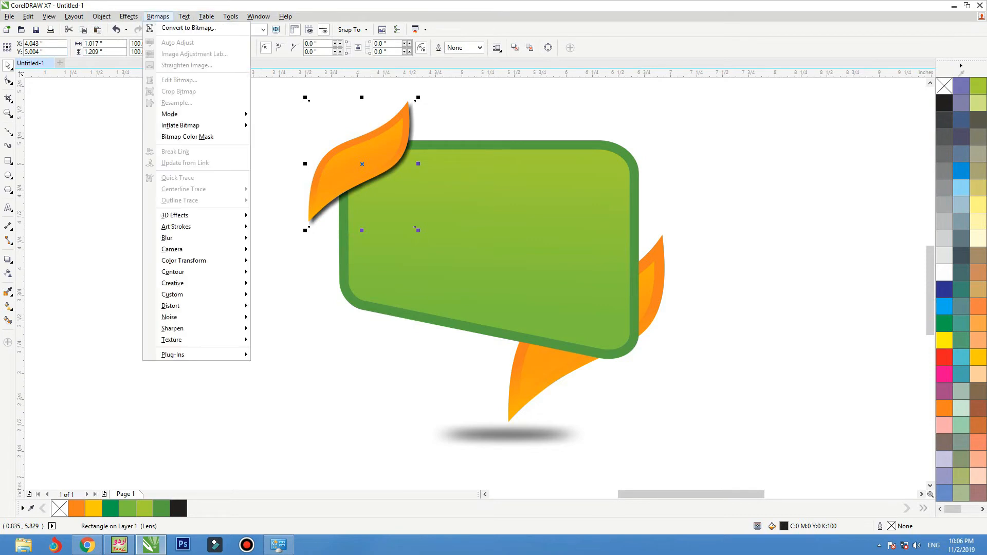
click(185, 28)
key(Return)
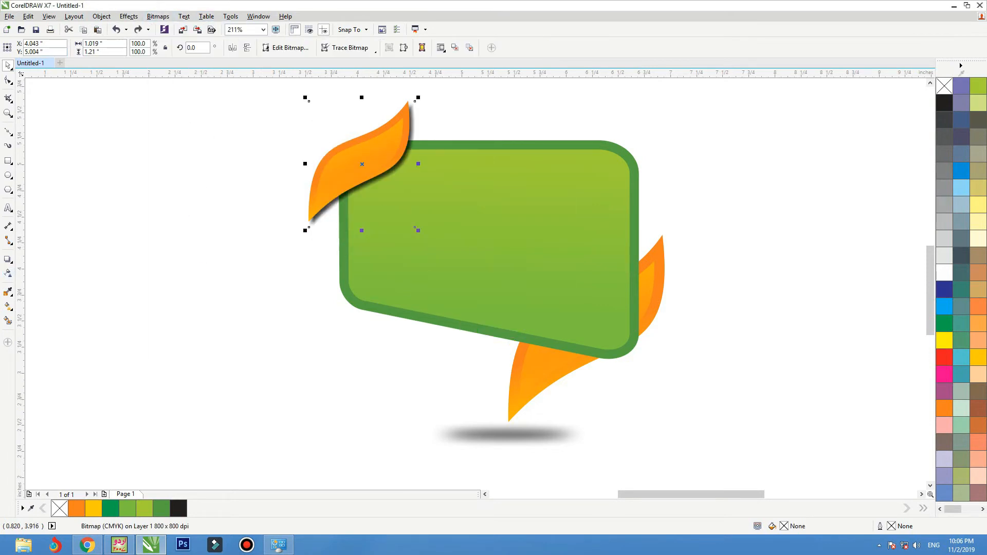
Apply a uniform transparency of 50 to the leaf shadow bitmap
click(8, 273)
click(21, 47)
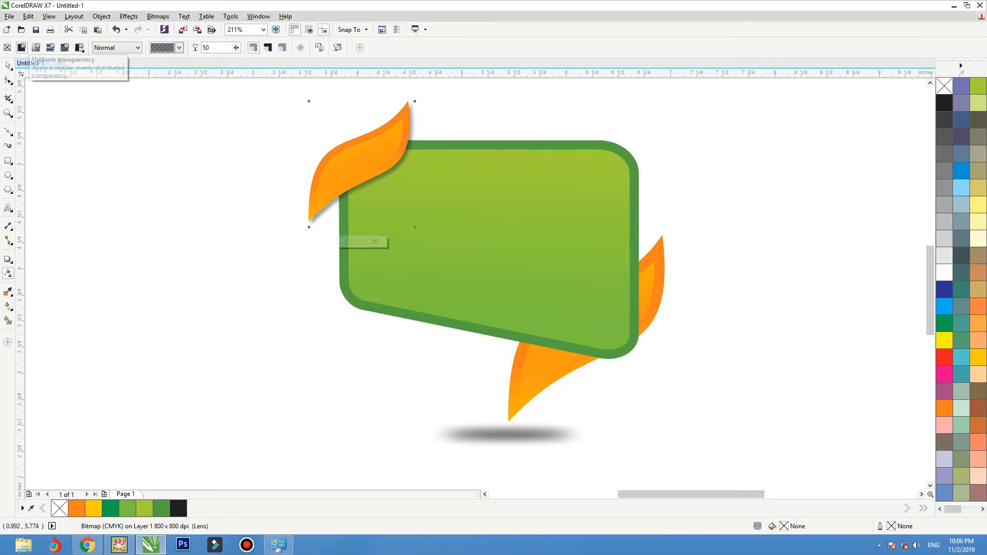
click(8, 66)
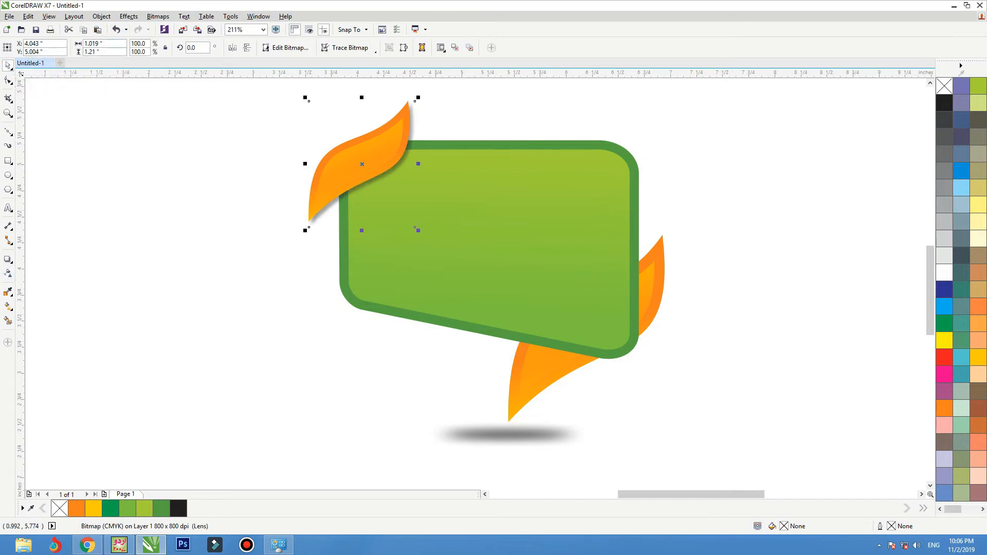
Convert the semi-transparent leaf shadow to a bitmap again at 800 dpi, CMYK, with a transparent background
click(158, 16)
click(192, 30)
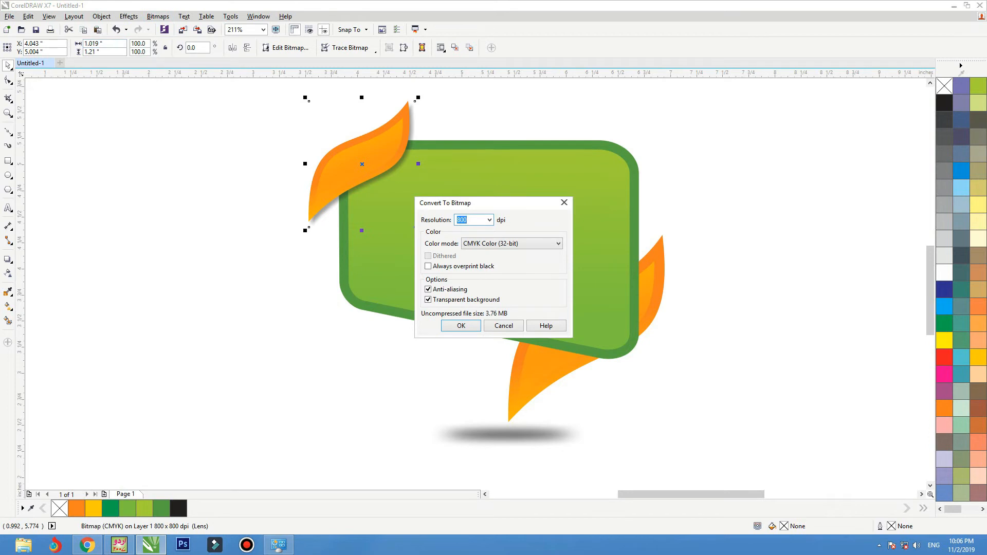
click(462, 326)
click(479, 380)
drag(544, 380, 560, 389)
key(ctrl+z)
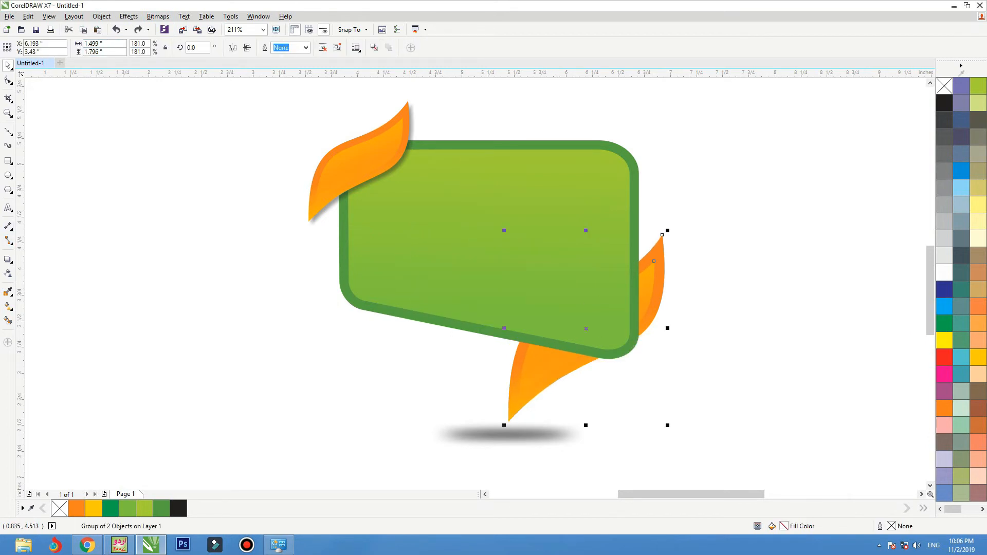
Try to add a drop shadow to the outer green frame
click(8, 259)
click(634, 309)
drag(634, 309, 618, 348)
key(ctrl+z)
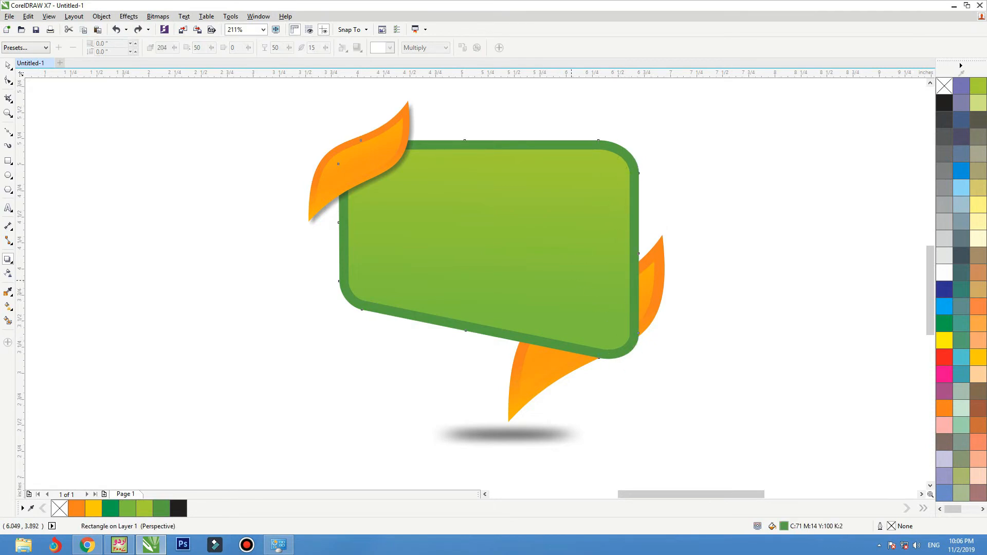
Try to add a drop shadow to the lower-right orange leaf behind the green frame
key(space)
click(658, 301)
key(space)
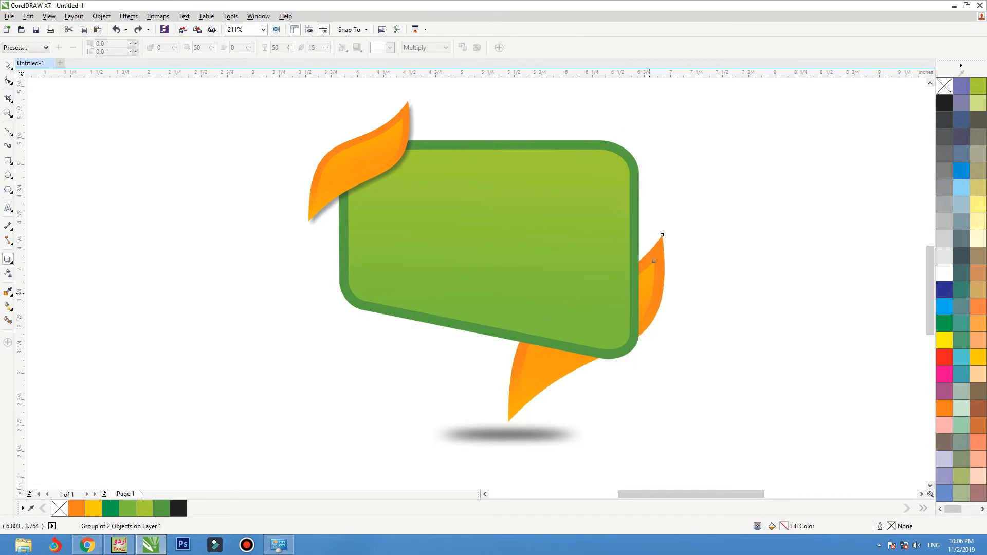
drag(655, 303, 664, 328)
drag(558, 367, 585, 328)
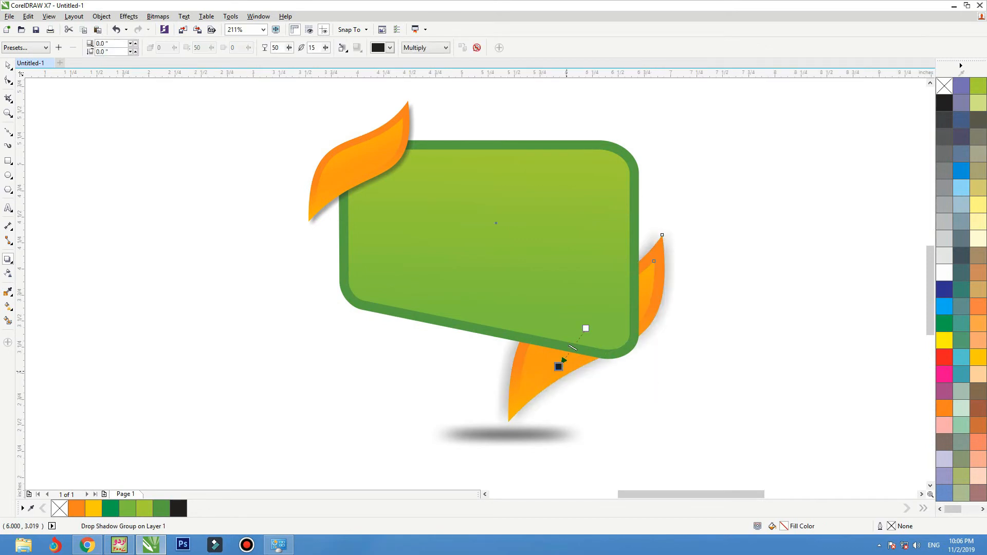
key(space)
key(ctrl+z)
drag(549, 373, 560, 383)
key(ctrl+z)
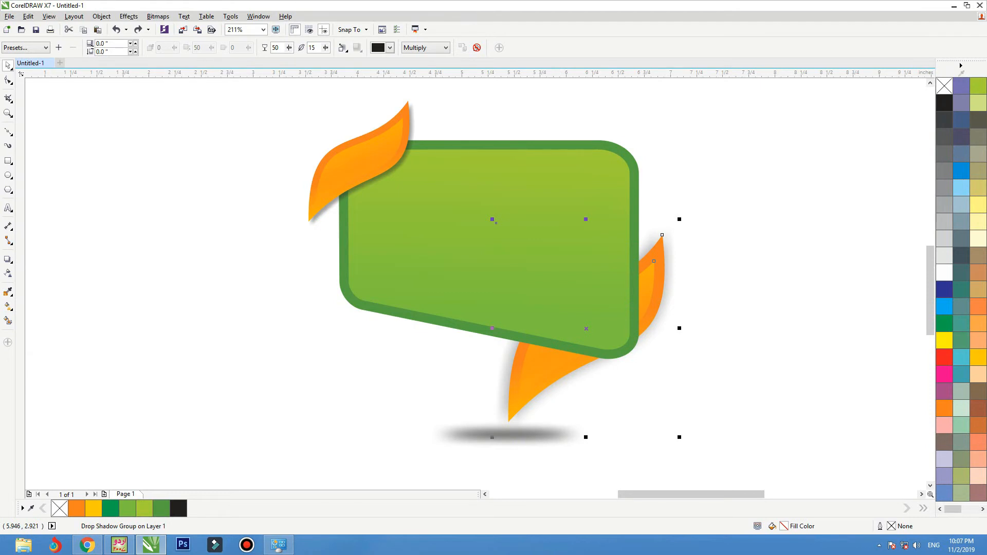
key(ctrl+z)
key(ctrl+z)
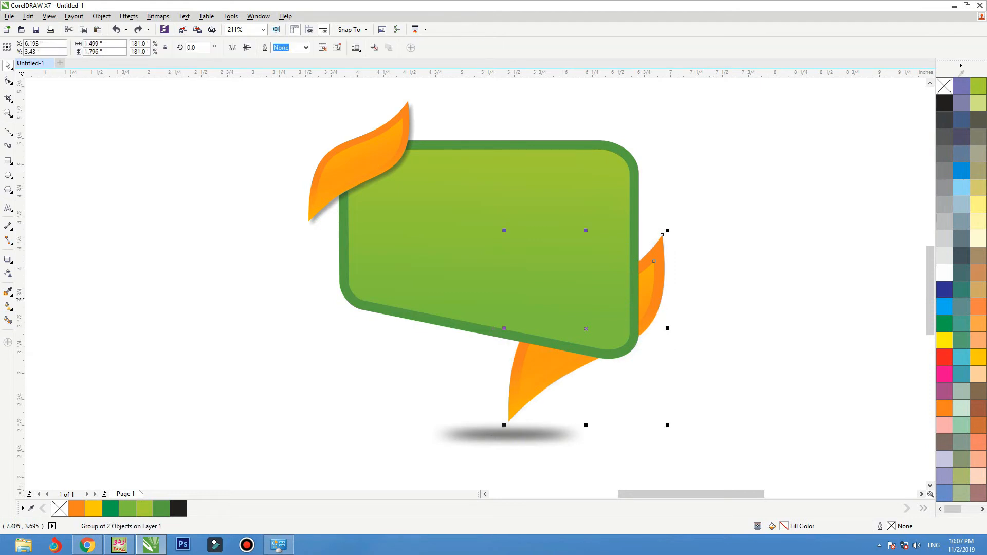
click(713, 298)
drag(626, 326, 606, 310)
key(ctrl+z)
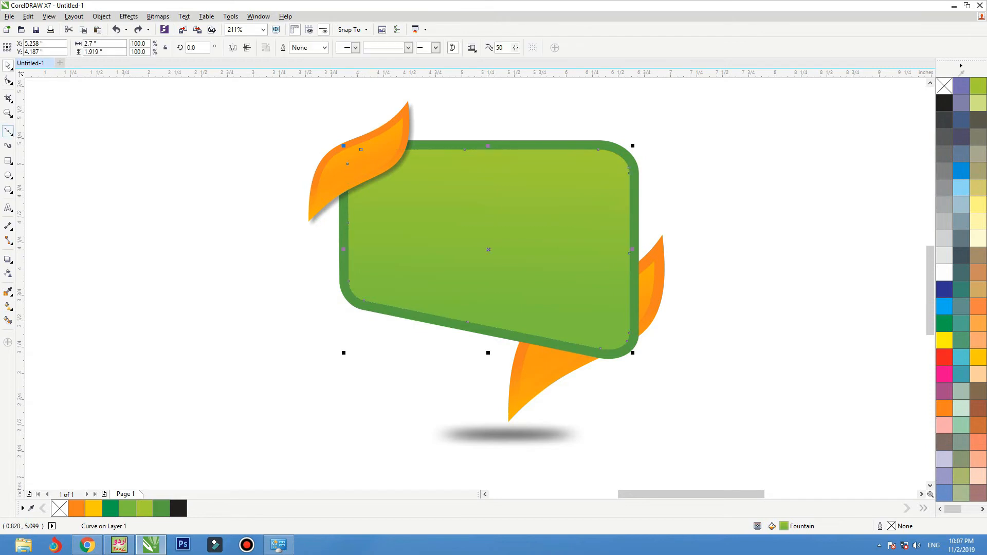
Draw a closed four-node shape over the frame's lower-right corner, through the points where the orange leaf meets the frame's edge
click(9, 132)
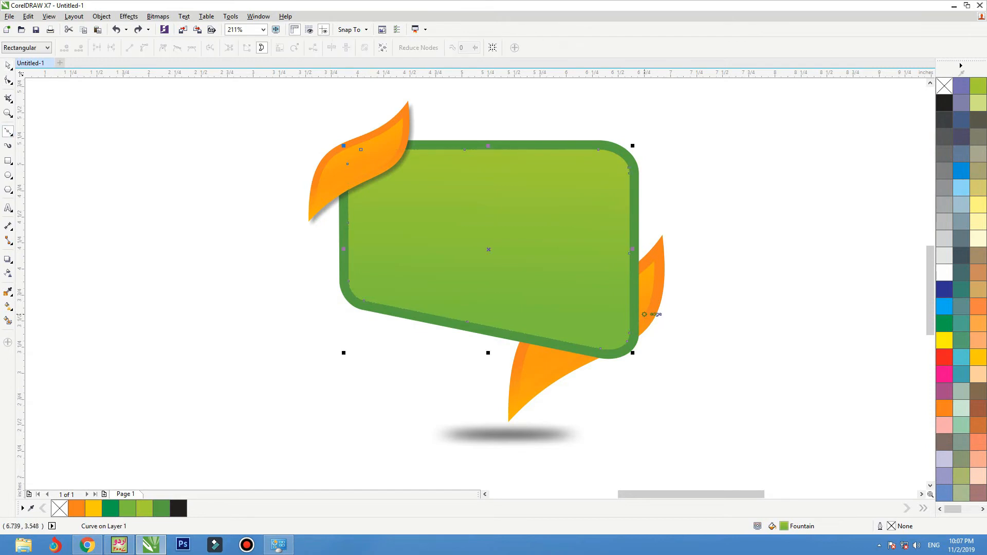
click(640, 258)
click(639, 336)
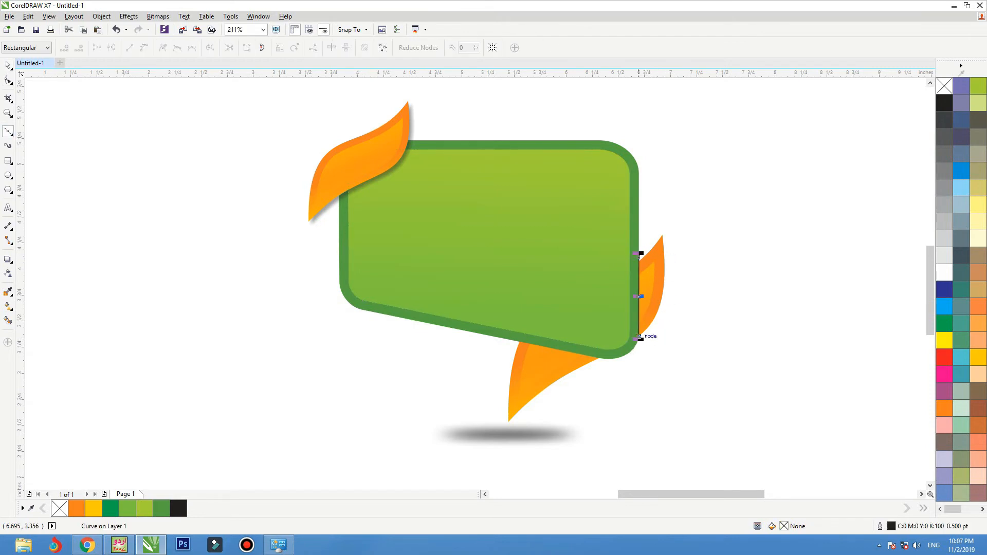
drag(639, 338, 599, 358)
click(519, 342)
click(639, 255)
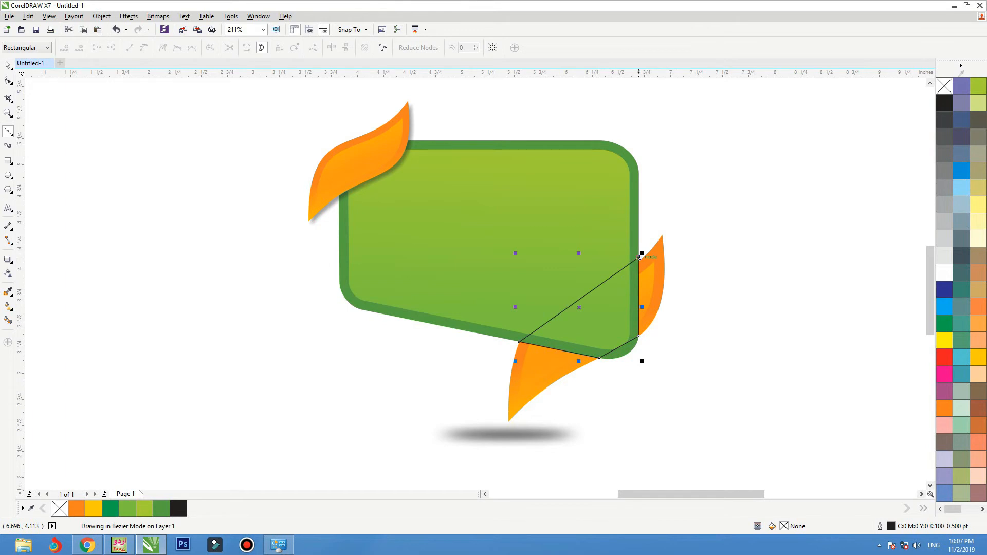
Convert the shape's segments to curves and bow the short corner segment outward to follow the frame's rounded corner
key(F10)
key(F2)
drag(781, 231, 378, 409)
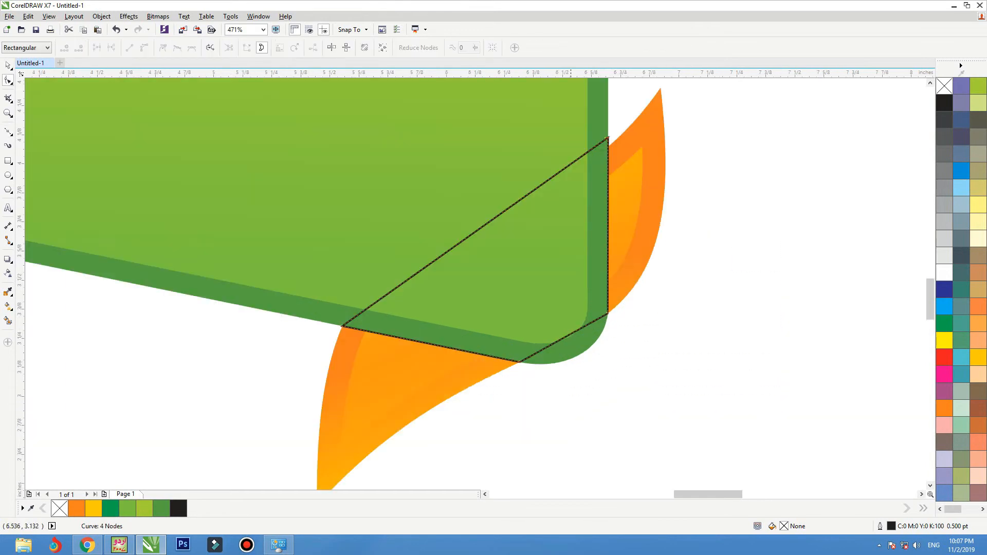
drag(418, 273, 542, 386)
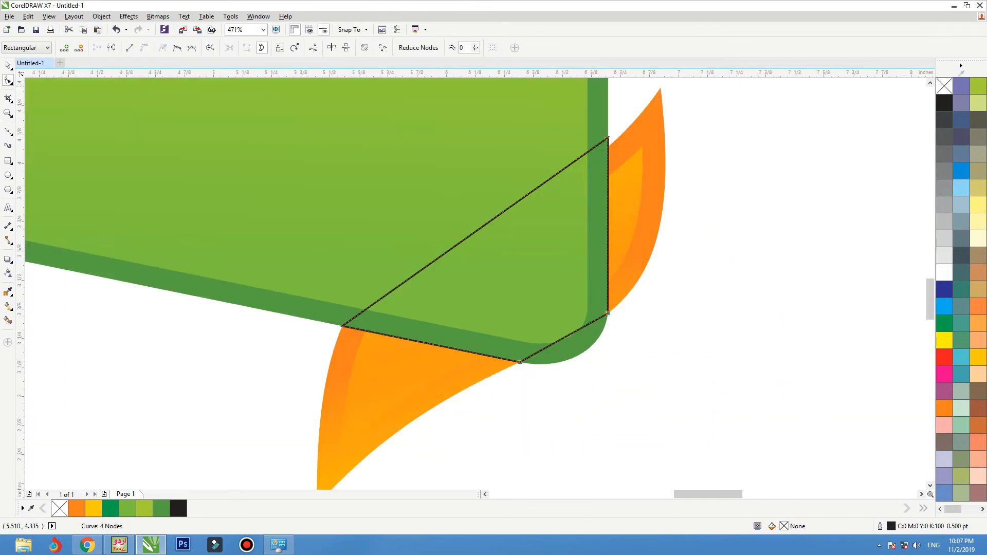
drag(564, 337, 578, 355)
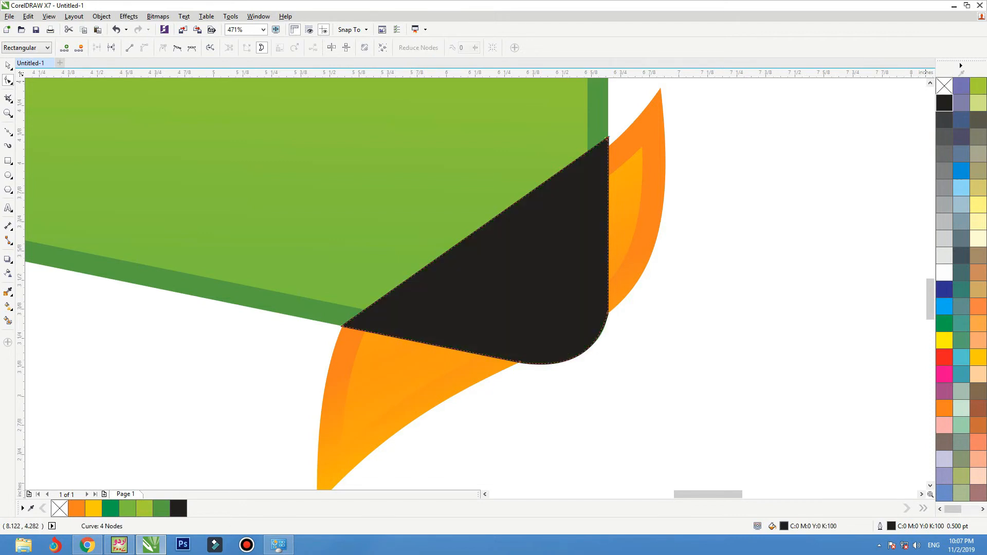
Fill the corner shape with black and remove its outline
click(944, 103)
right_click(944, 86)
scroll(622, 250, down, 2)
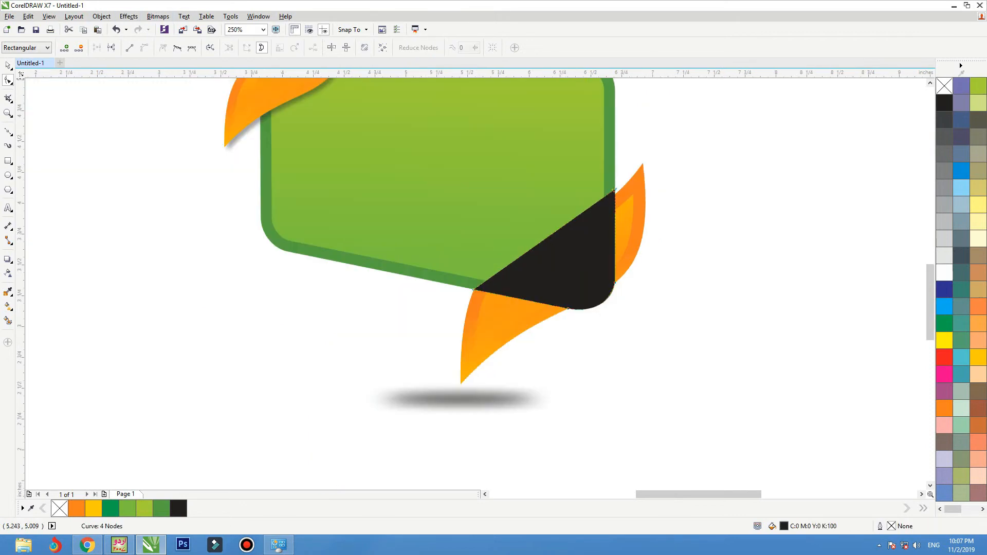
Convert the black corner shape to an 800 dpi CMYK bitmap with anti-aliasing and a transparent background
click(157, 17)
click(188, 28)
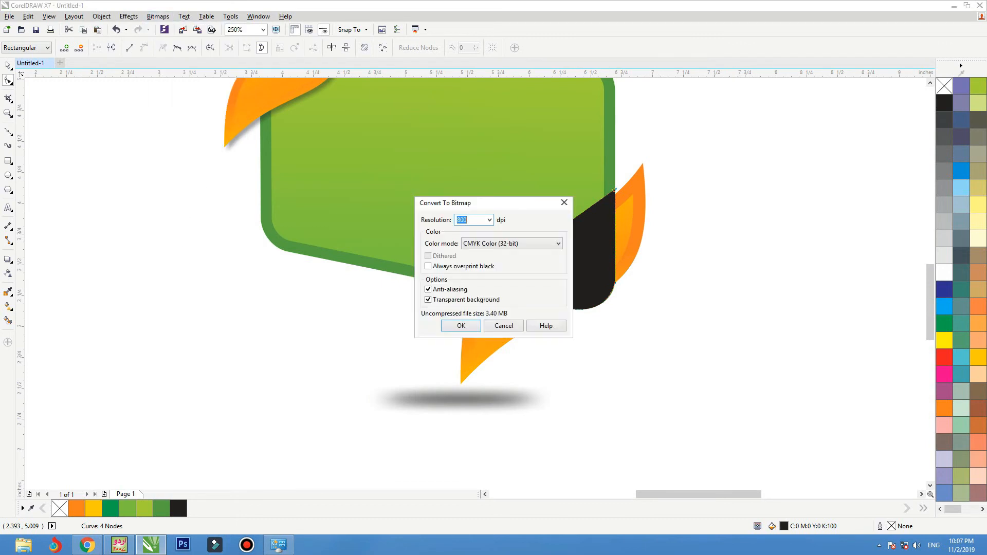
key(Return)
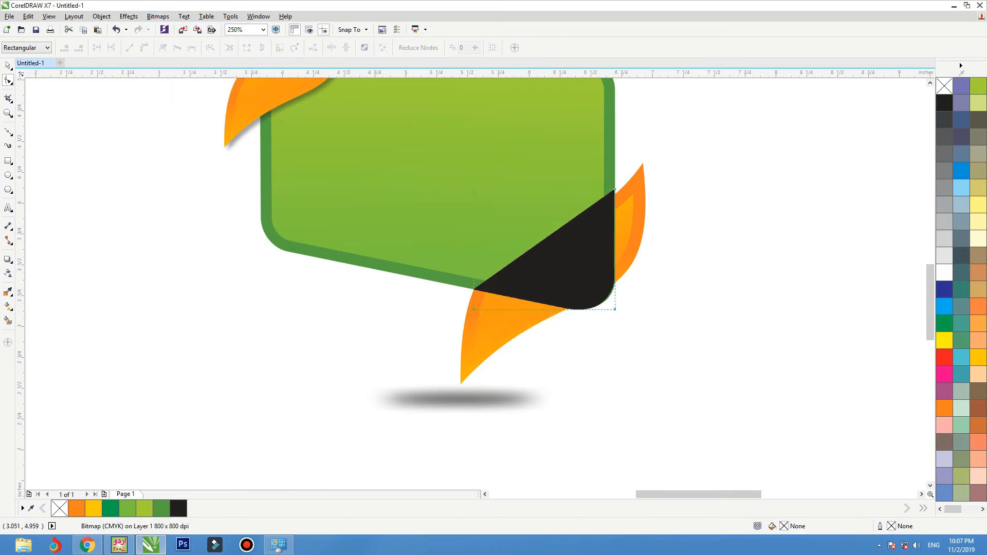
Apply a Gaussian blur with a radius of 74 pixels to the black corner bitmap
click(158, 17)
mouse_move(170, 237)
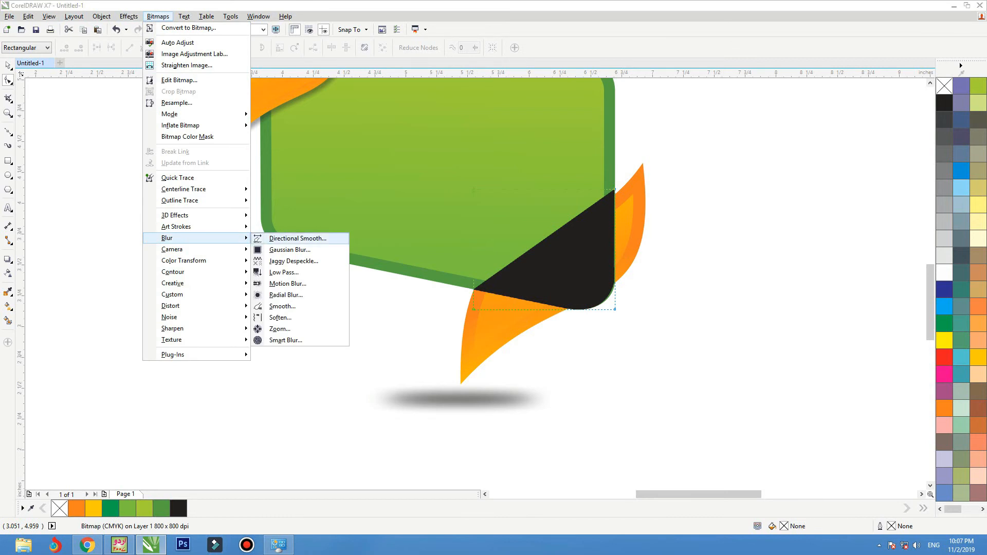
click(280, 251)
click(374, 298)
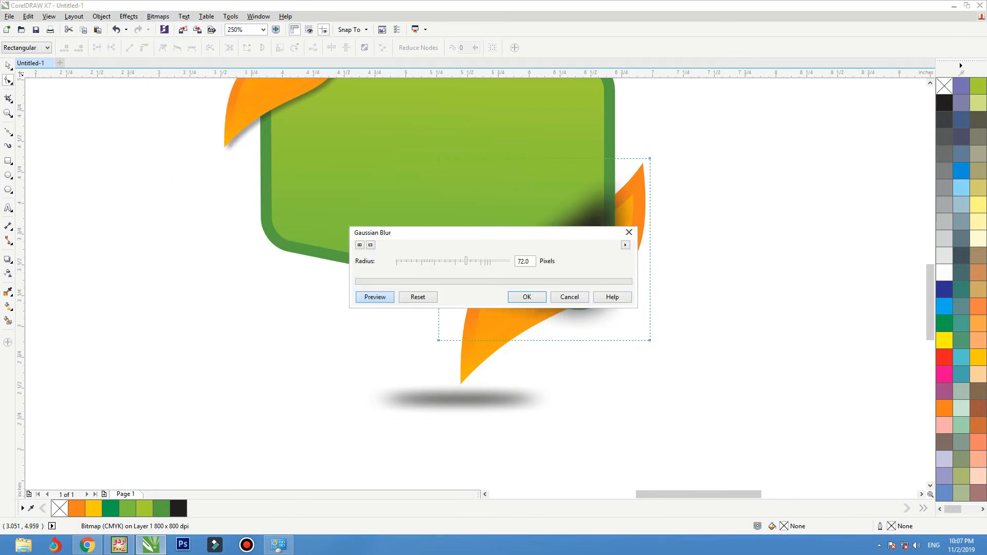
drag(412, 233, 470, 61)
mouse_move(525, 90)
mouse_down()
mouse_move(542, 90)
mouse_move(525, 90)
mouse_up()
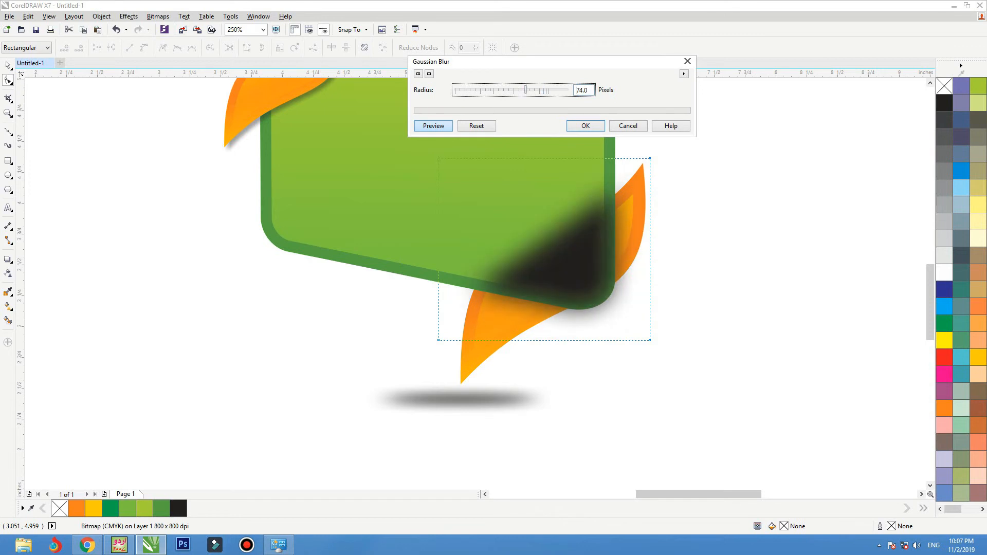
click(586, 126)
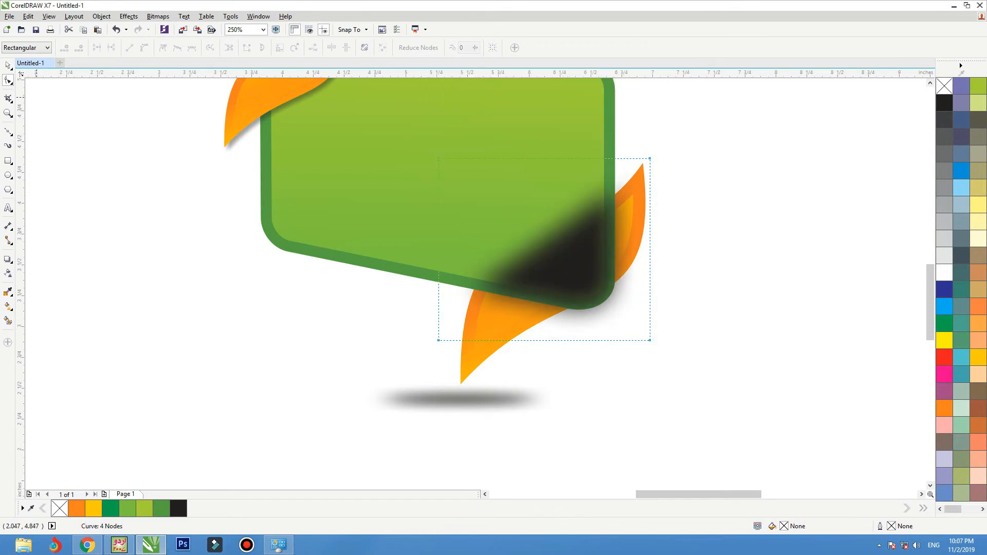
Send the blurred corner shadow behind both green shapes and nudge it 0.01 inch right and down
click(7, 65)
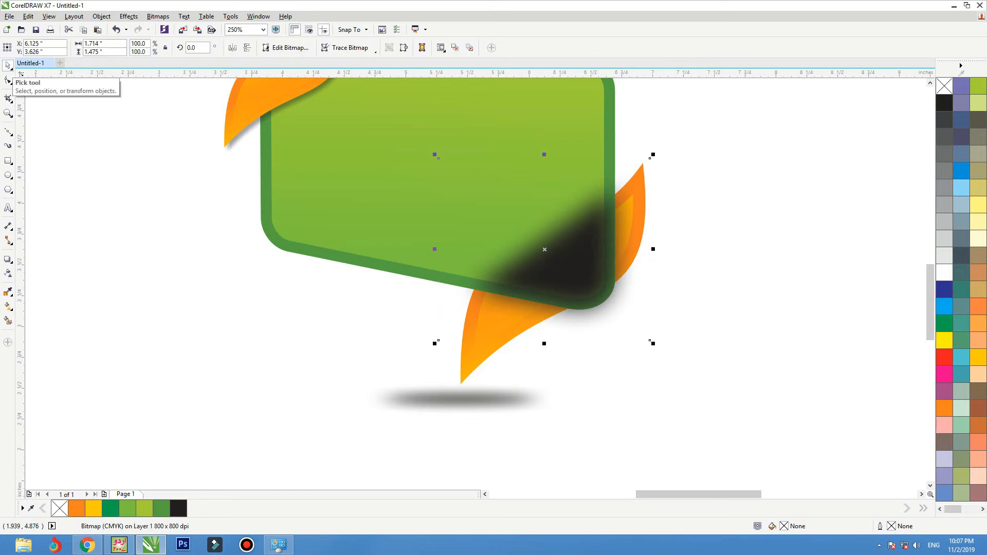
key(ctrl+Page_Down)
key(ctrl+Page_Down)
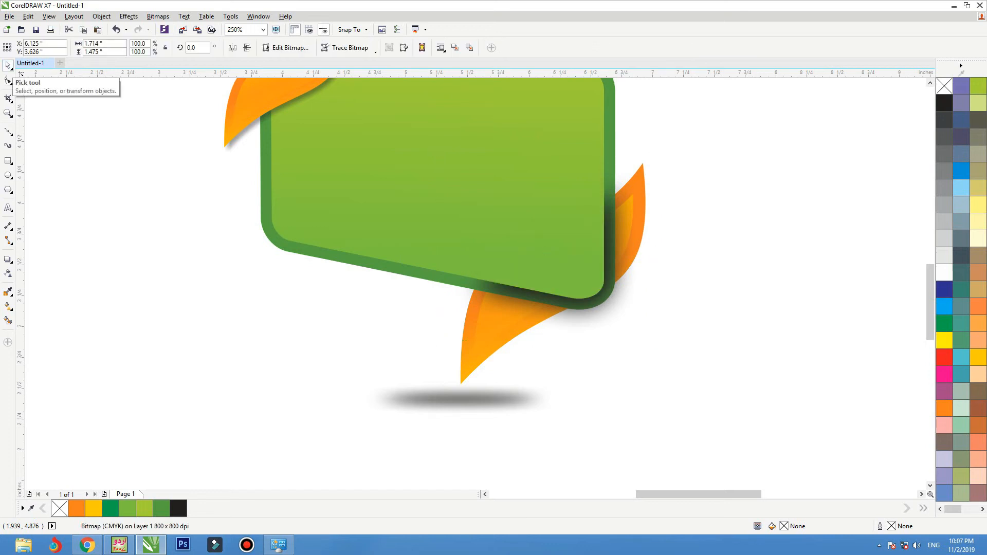
key(ctrl+Page_Down)
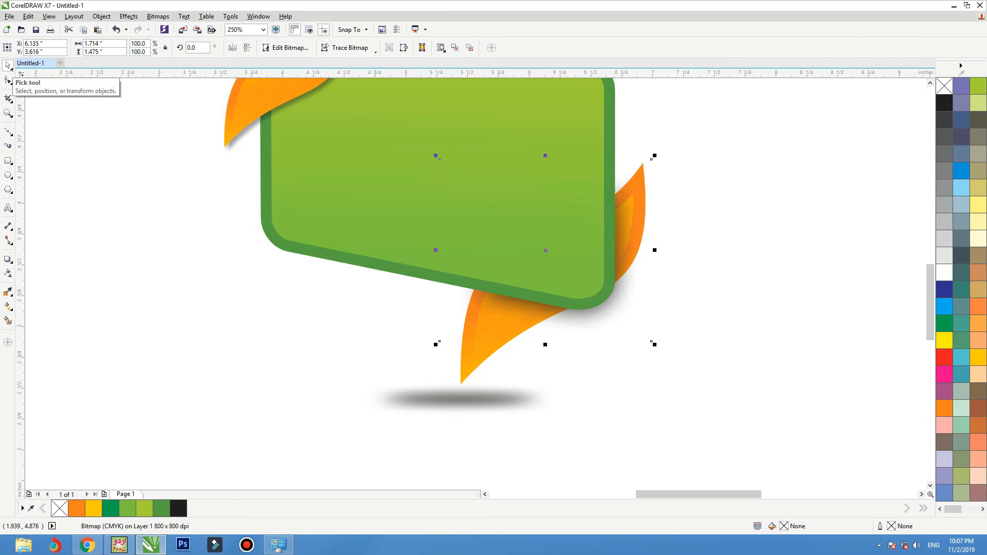
Apply a uniform transparency of 20 to the corner shadow bitmap
click(8, 273)
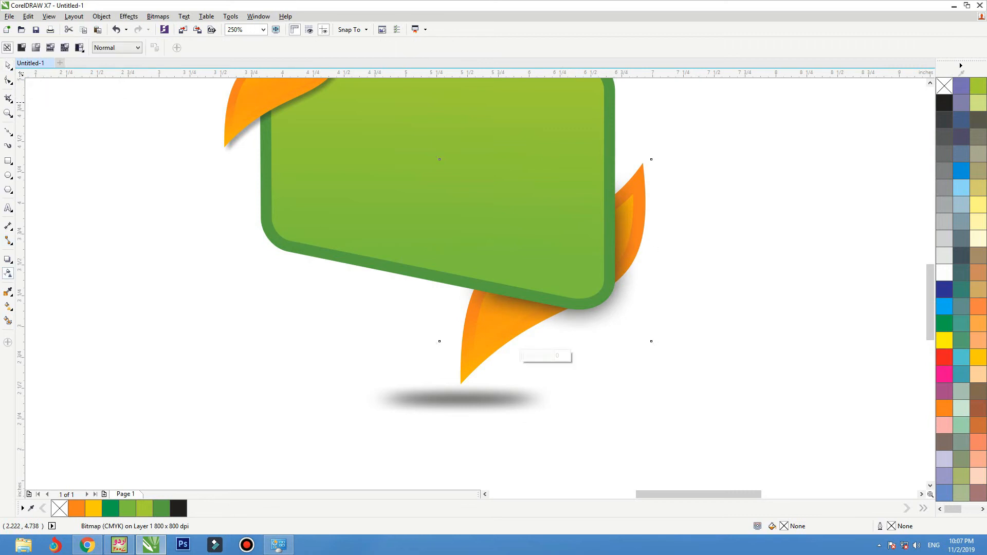
click(21, 48)
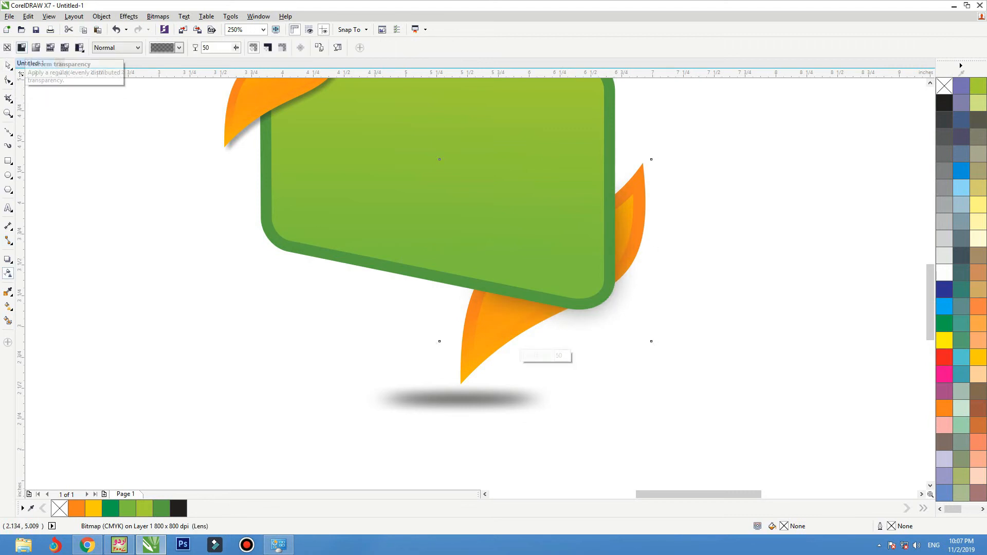
click(207, 47)
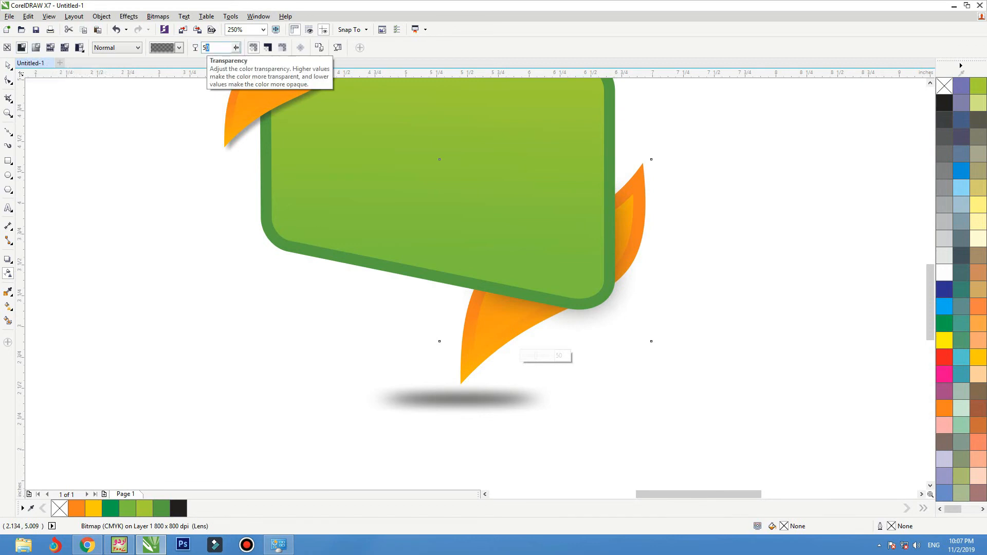
text(20)
key(Return)
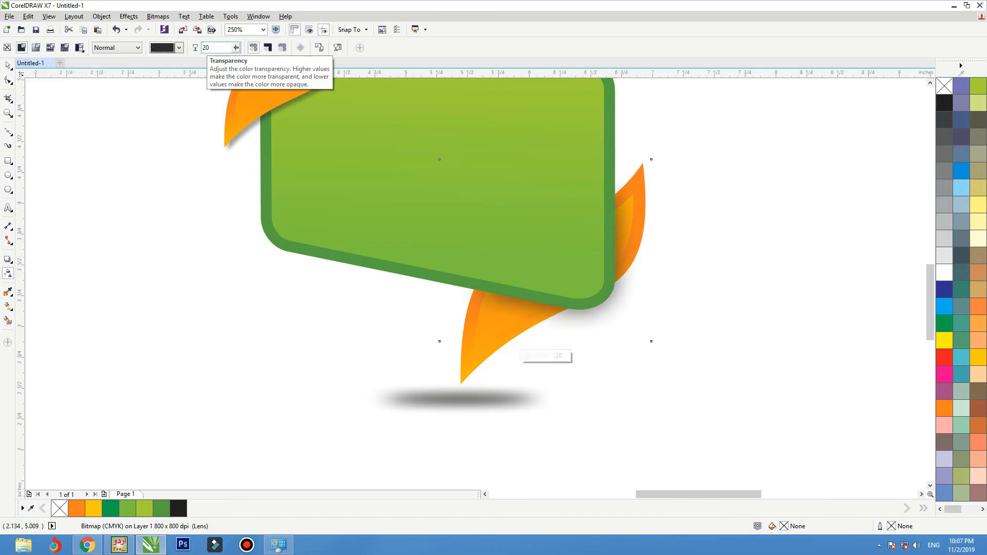
Convert the semi-transparent corner shadow to a bitmap again and deselect it
key(space)
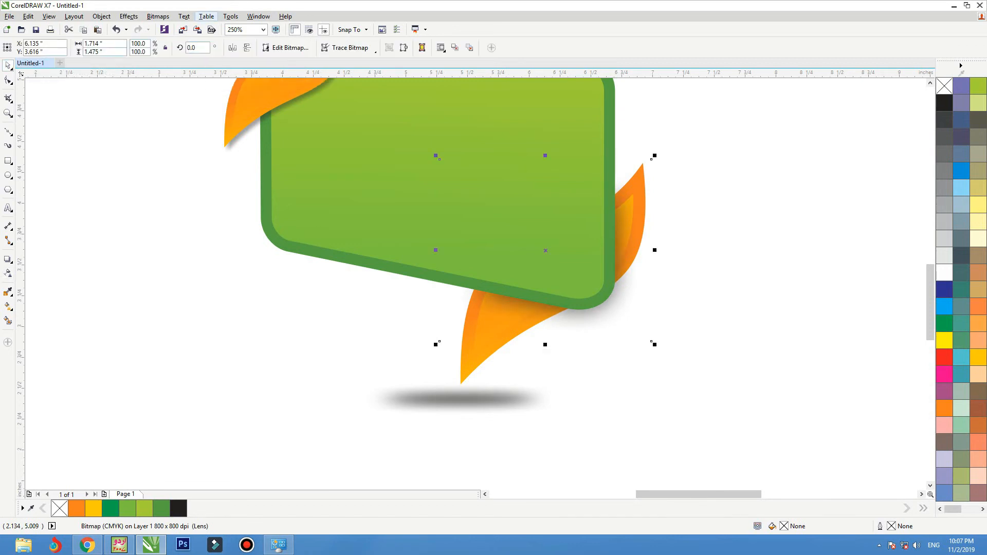
click(158, 16)
click(188, 27)
key(Return)
click(760, 265)
scroll(759, 265, down, 1)
scroll(400, 338, up, 1)
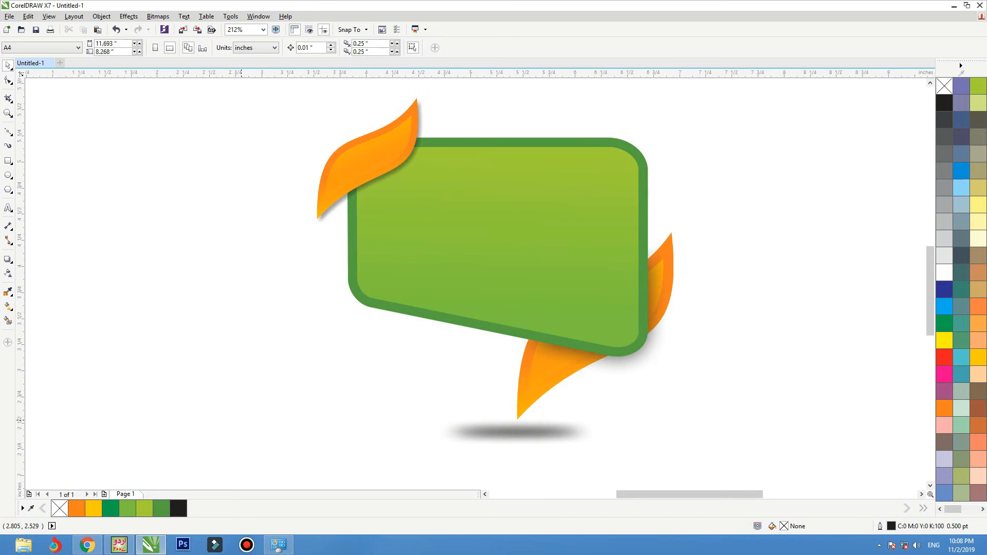
Add artistic text beside the frame on three lines: "season", "sale" and "limited time only"
click(8, 208)
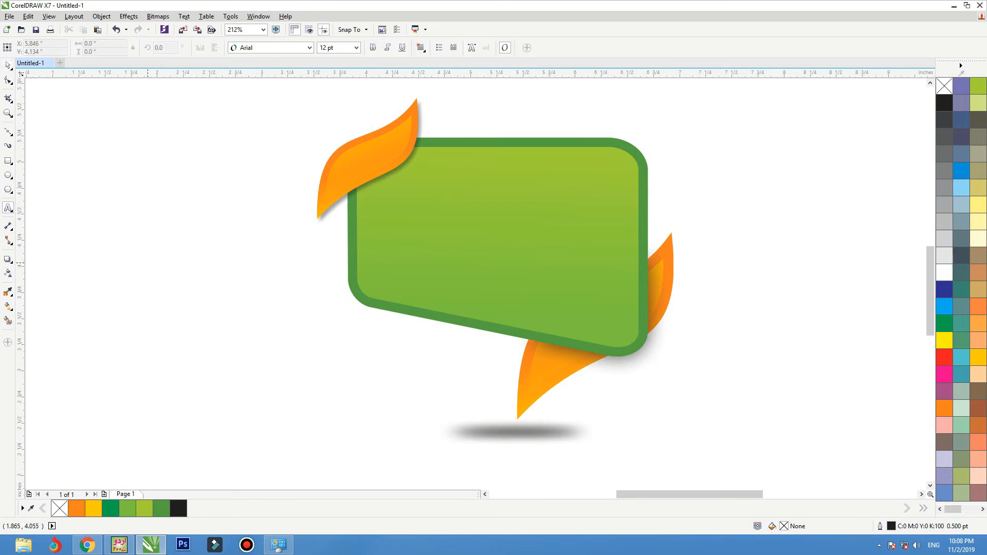
click(176, 272)
text(se)
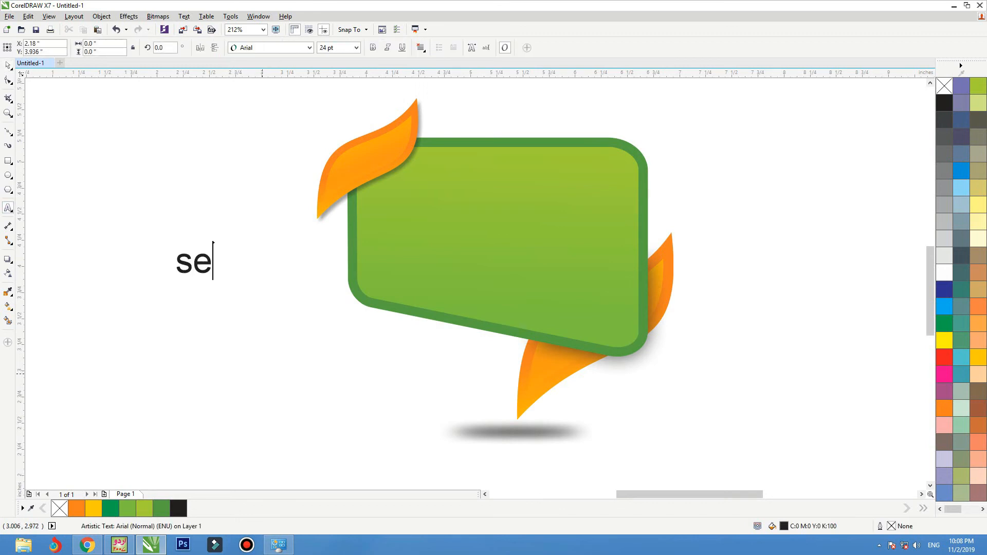
text(ason)
key(Return)
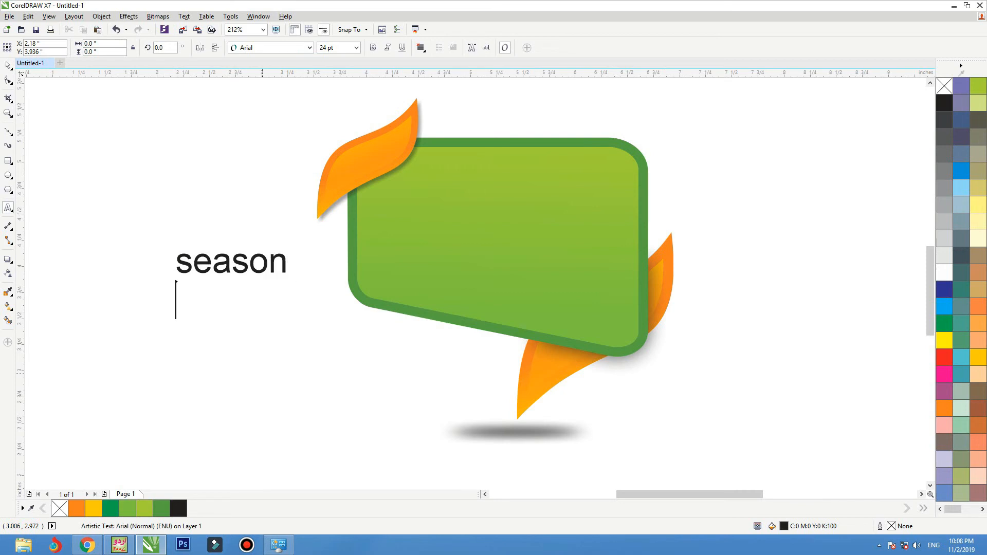
text(sale)
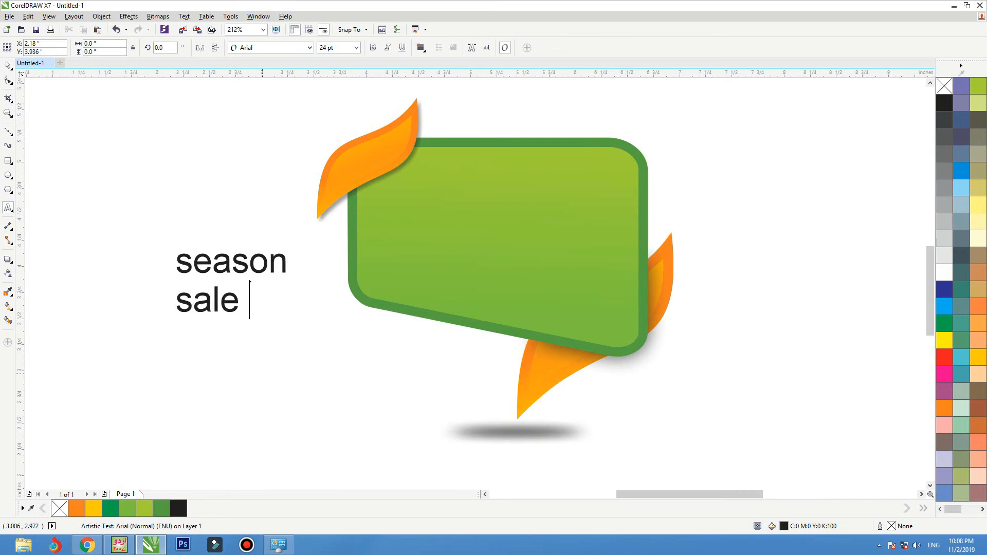
key(Return)
text(lim)
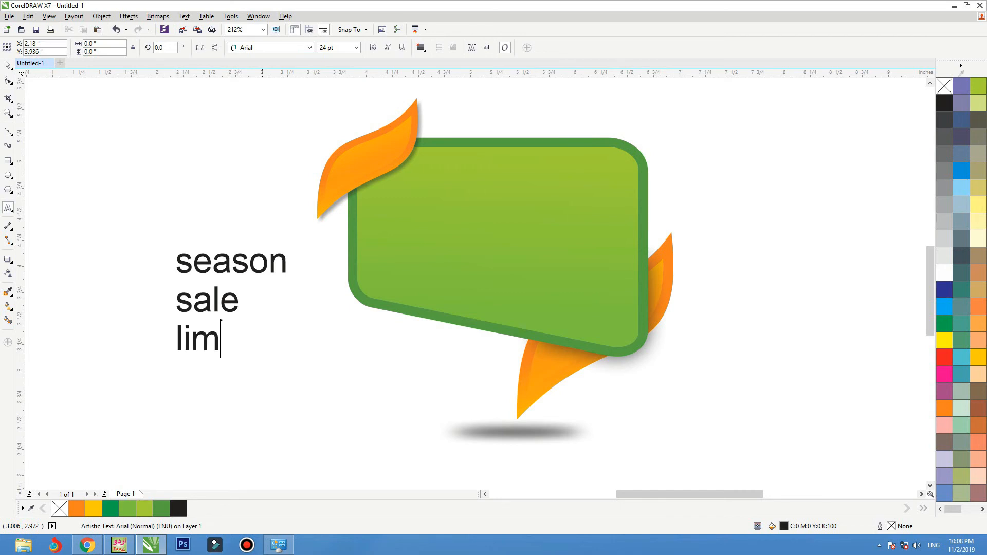
text(ited time only)
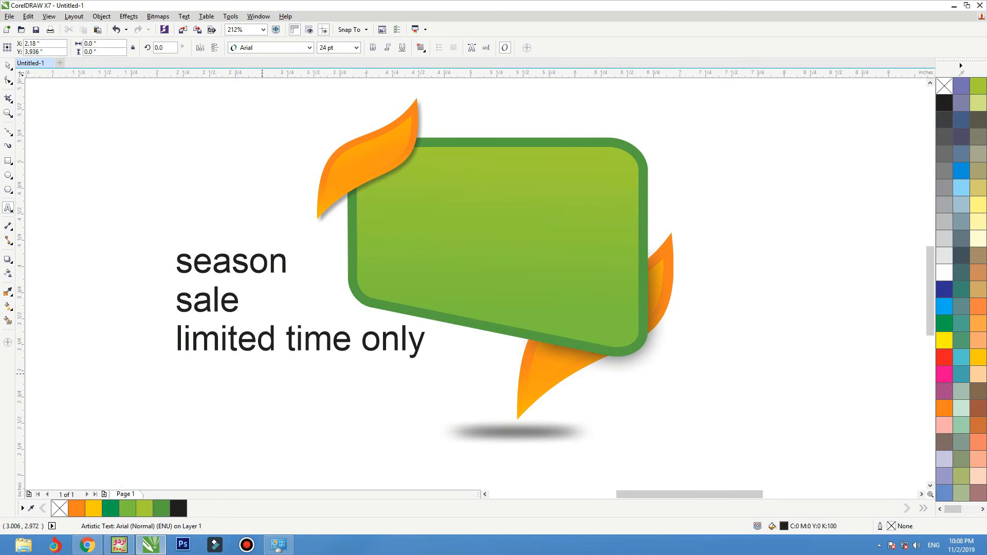
Change the case of all three text lines to title case
key(ctrl+a)
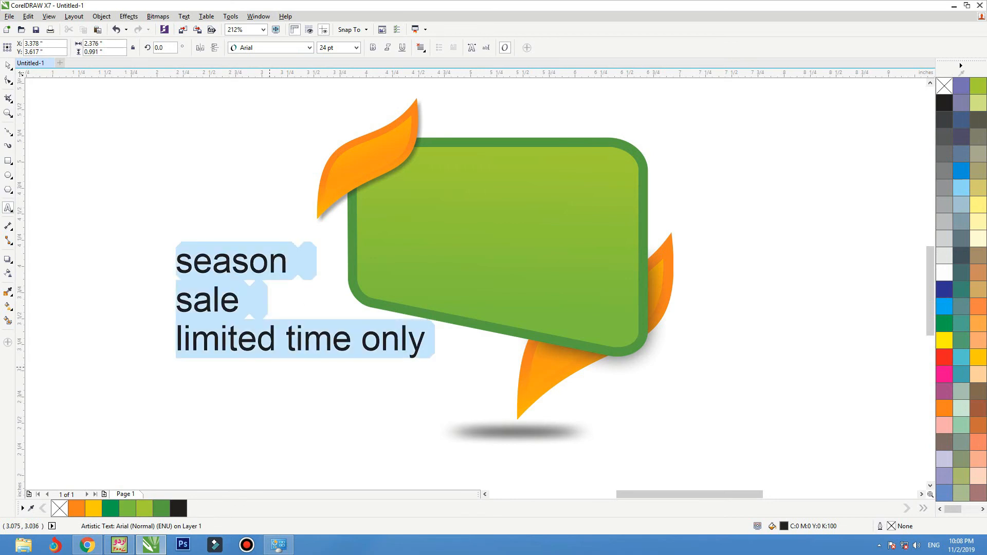
key(shift+F3)
key(Down)
key(Down)
key(Return)
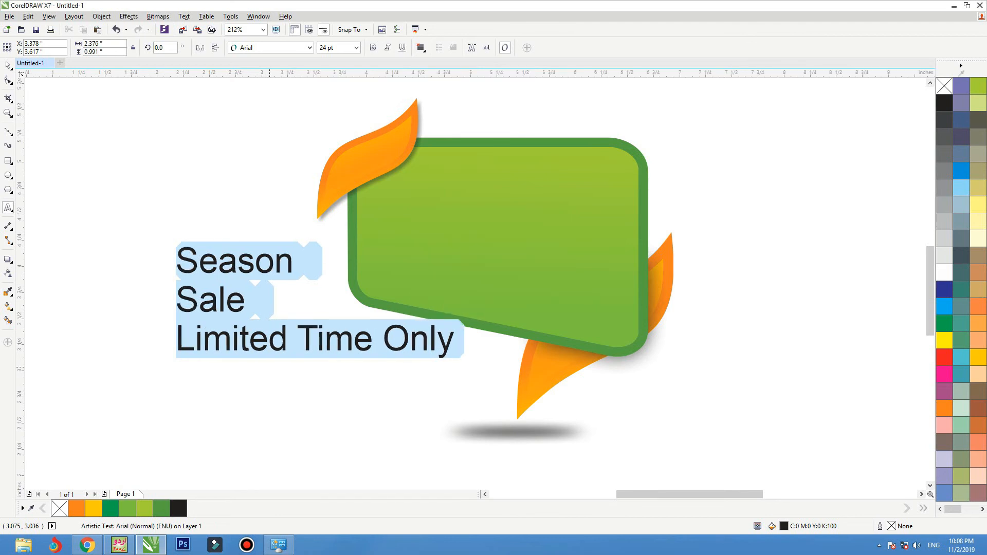
Finish editing the three-line text block and move it slightly down and away from the frame
key(ctrl+space)
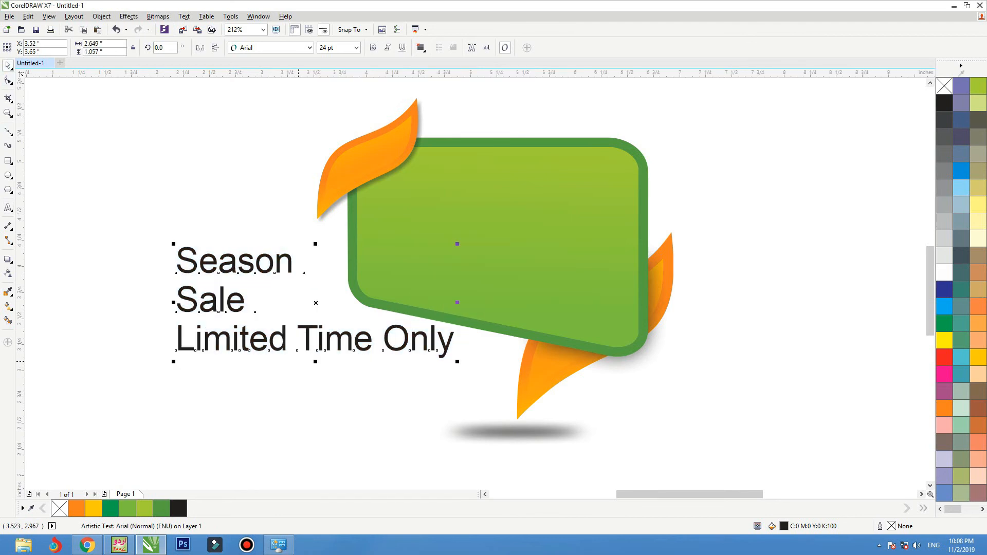
key(Escape)
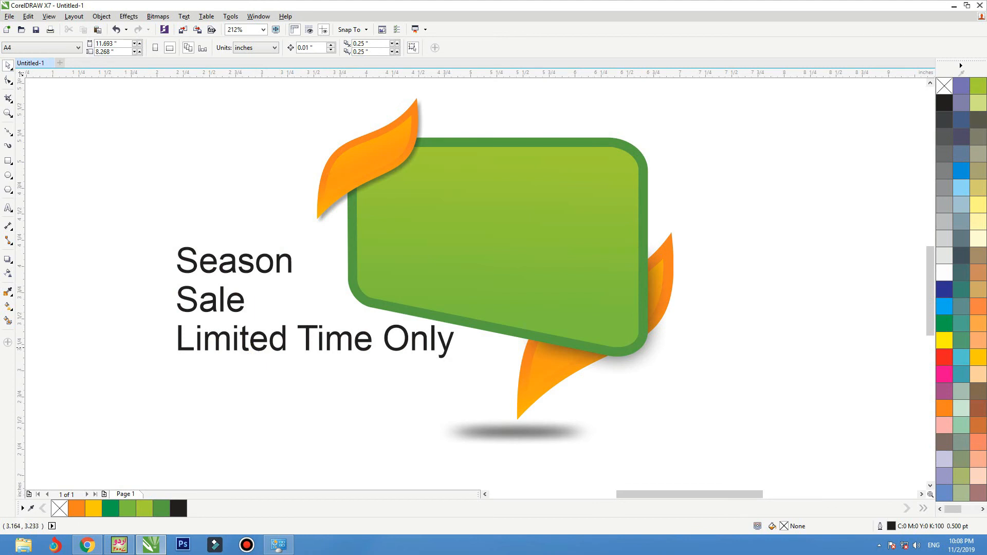
click(271, 350)
drag(271, 350, 263, 373)
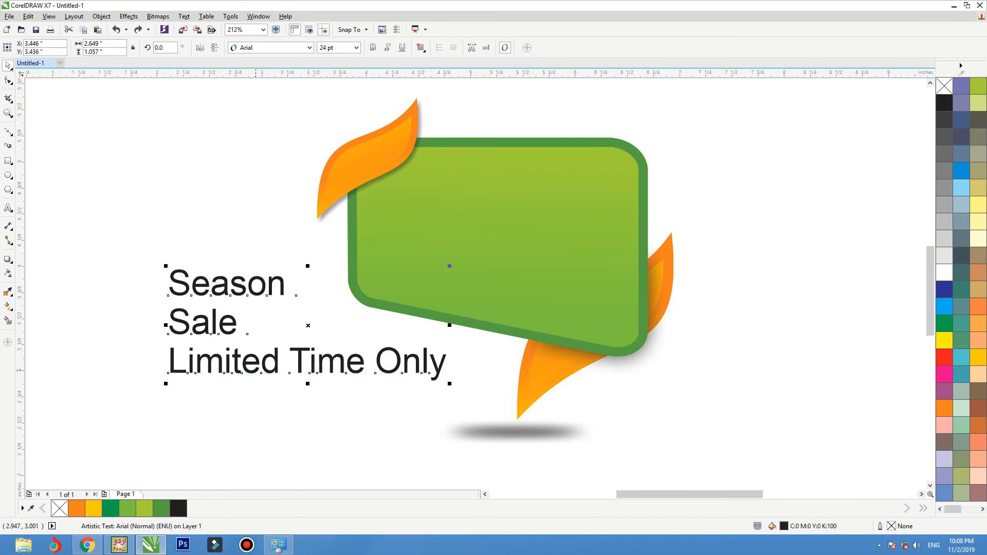
Break the three-line text block apart into a separate text object for each line
click(227, 283)
right_click(252, 370)
key(Escape)
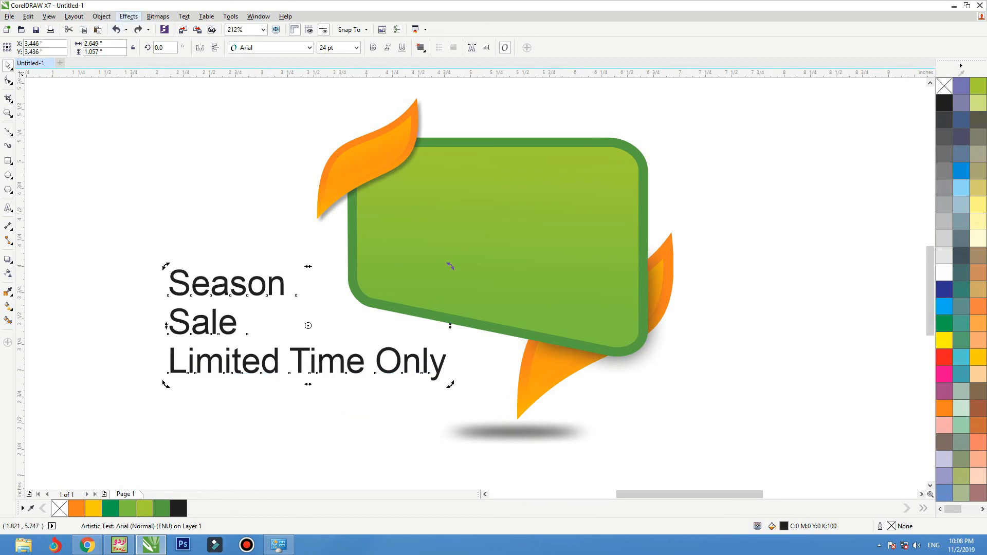
click(128, 16)
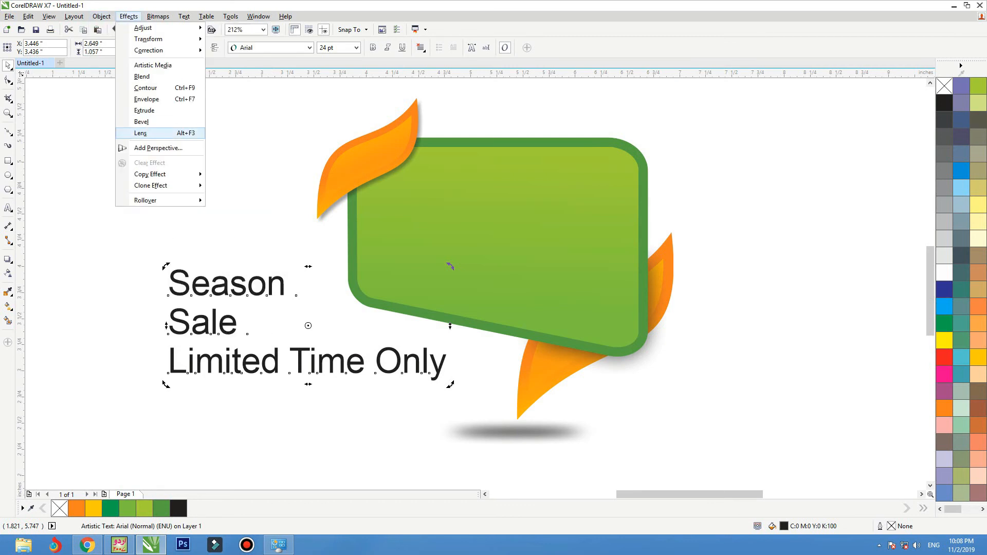
click(128, 17)
click(74, 16)
mouse_move(101, 16)
click(177, 170)
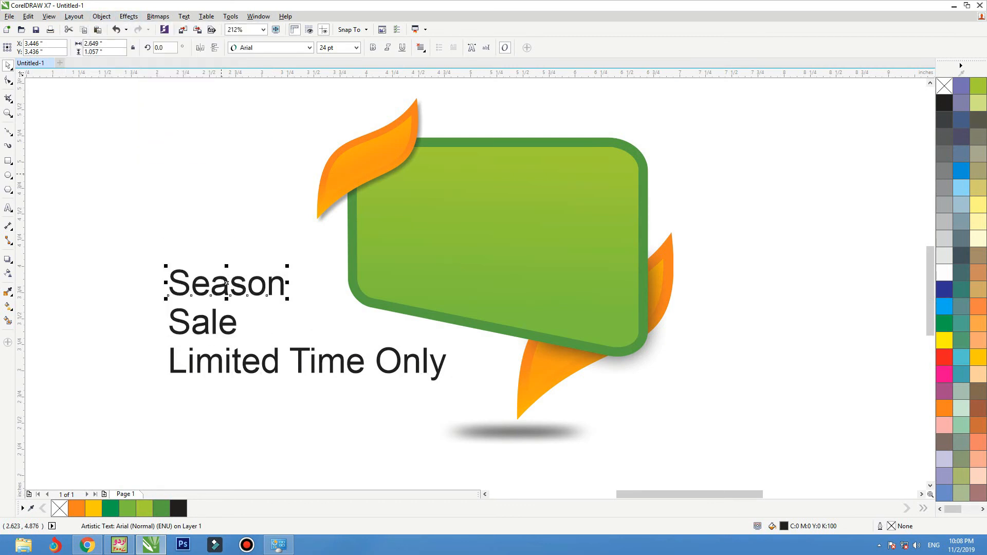
Separate the "Season" line from the others by moving it slightly upward
click(221, 198)
click(235, 328)
drag(241, 291, 248, 273)
double_click(247, 274)
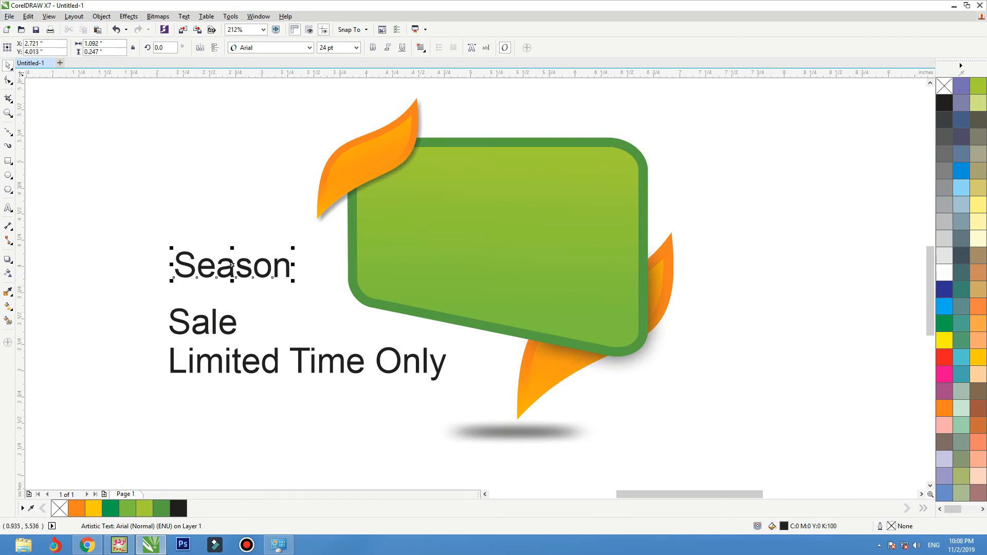
Change "Season" to uppercase and place it in the upper right area of the green panel
click(184, 17)
click(211, 265)
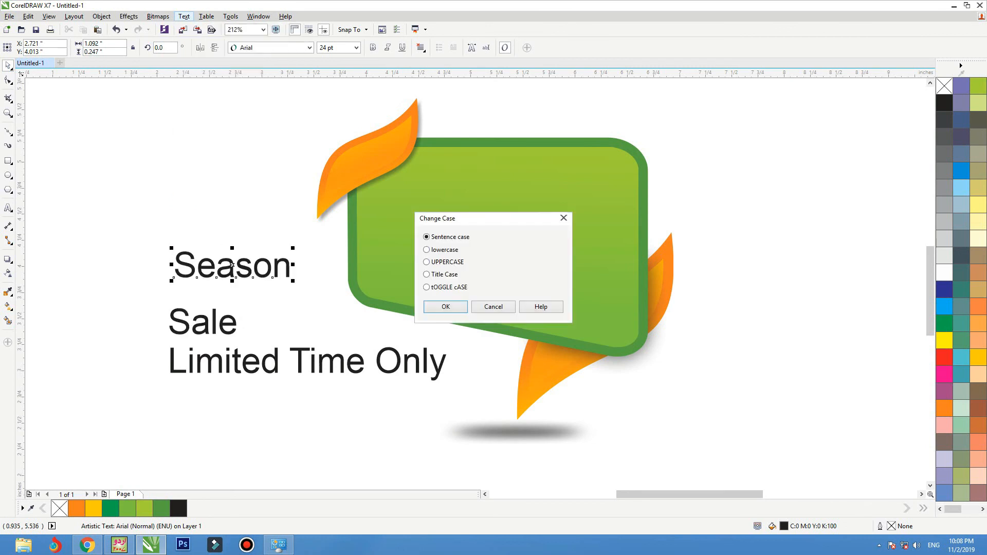
click(426, 262)
click(445, 307)
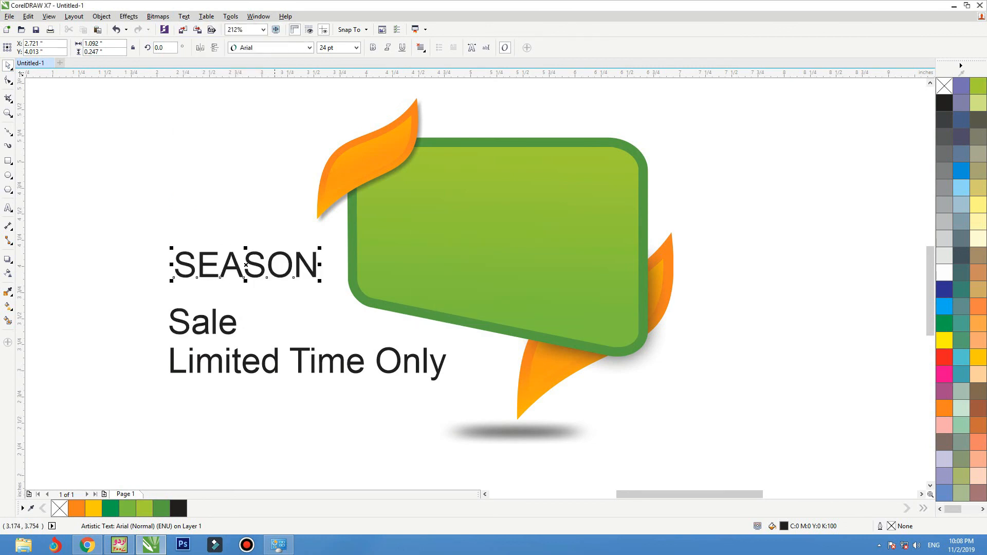
drag(247, 278, 559, 190)
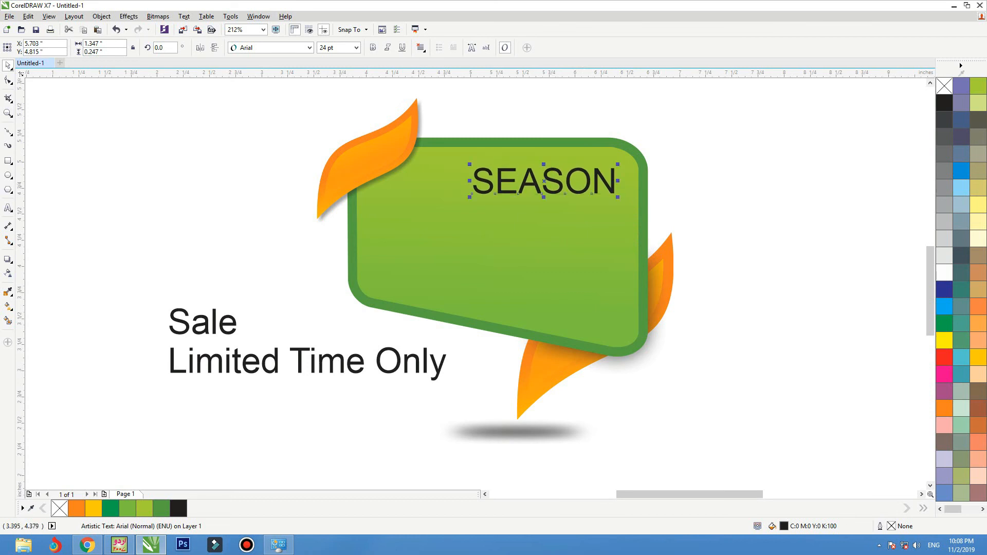
Change "Sale" to uppercase and move it slightly up, clear of the "Limited Time Only" line
click(203, 322)
click(184, 16)
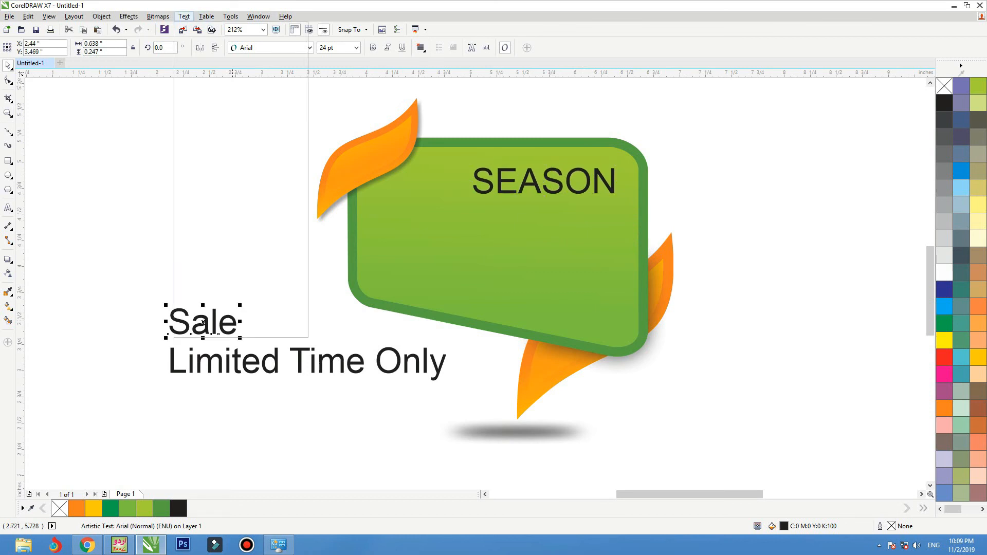
click(211, 264)
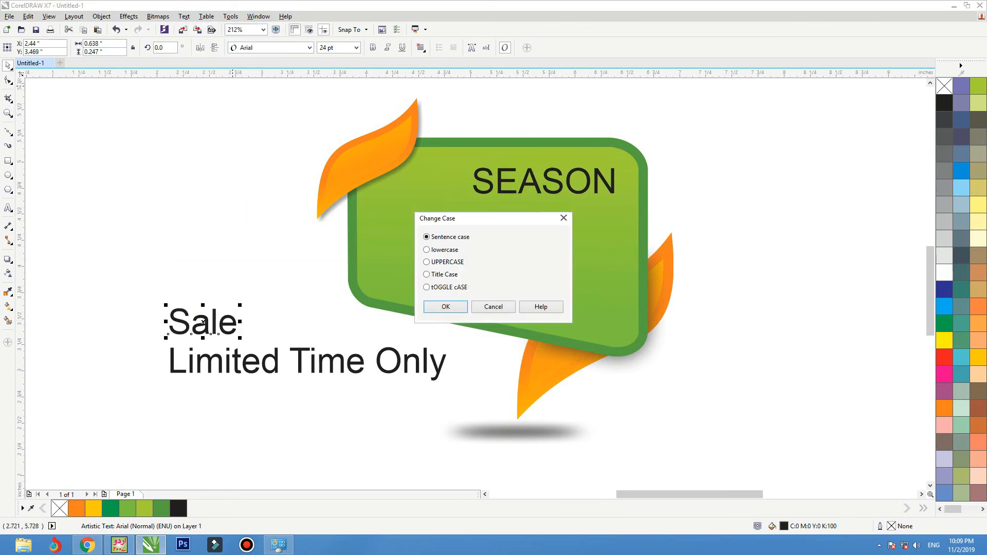
key(Return)
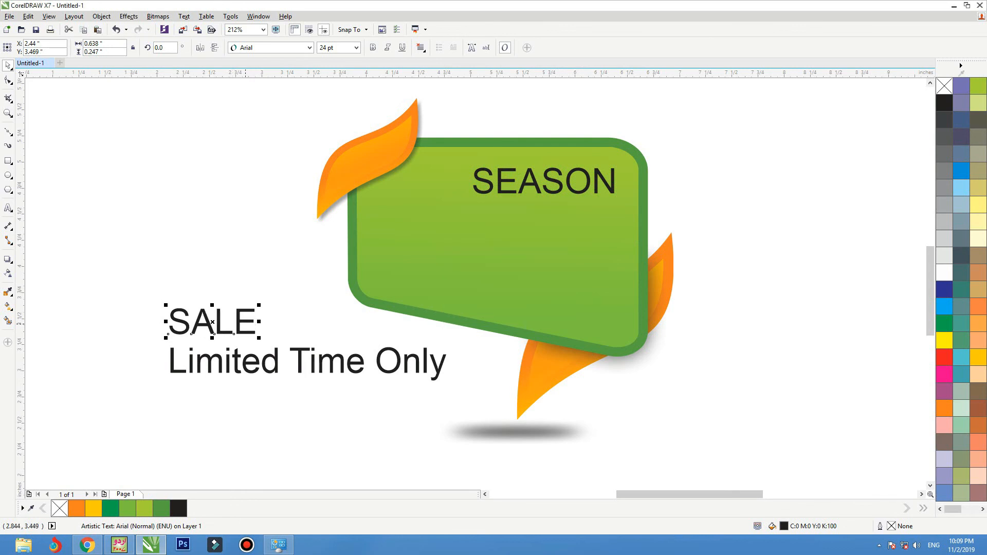
drag(213, 322, 238, 299)
Set "SALE" in bold Univers Condensed and place it, enlarged to about 69 pt, on the green panel below "SEASON"
click(310, 47)
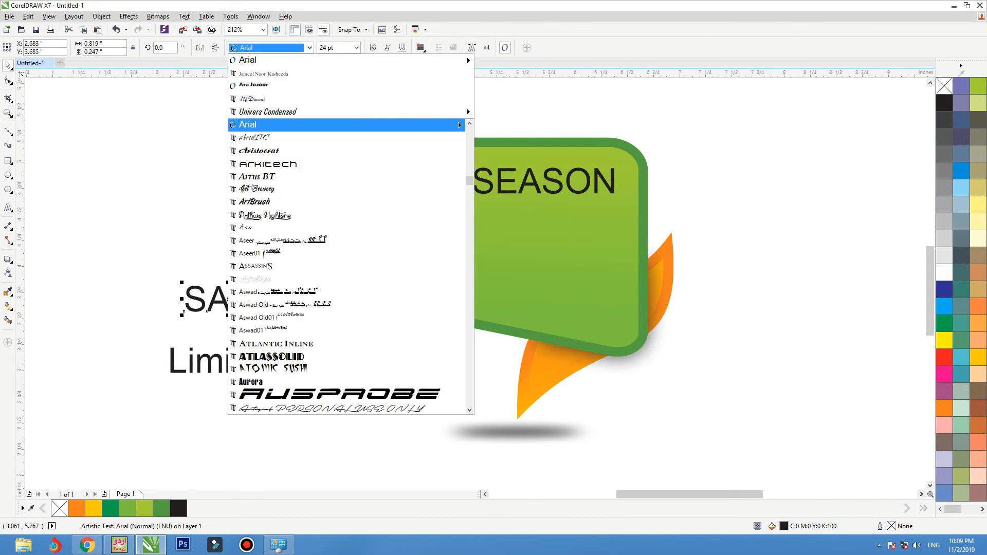
click(275, 113)
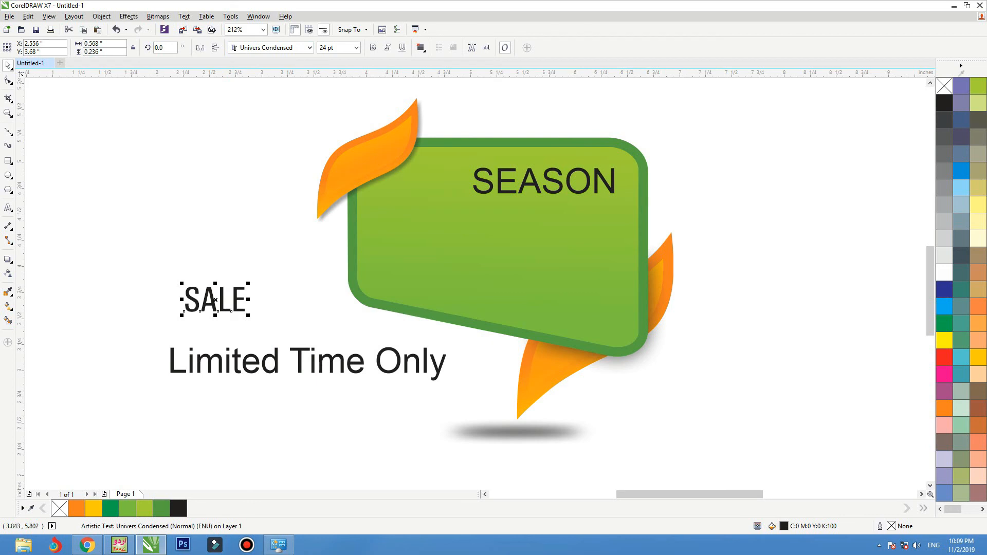
click(373, 47)
drag(253, 283, 375, 237)
drag(338, 280, 553, 246)
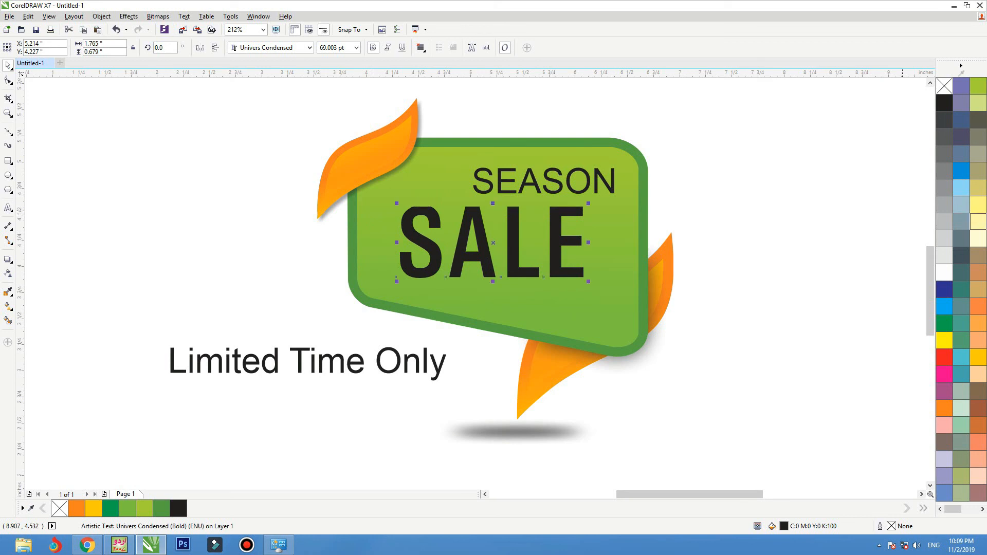
Fill "SALE" with white and enlarge it a little more so it spans most of the panel's width
click(944, 273)
drag(589, 204, 615, 193)
drag(575, 226, 572, 230)
Fill "SEASON" with white and set its font to Univers Condensed
click(611, 189)
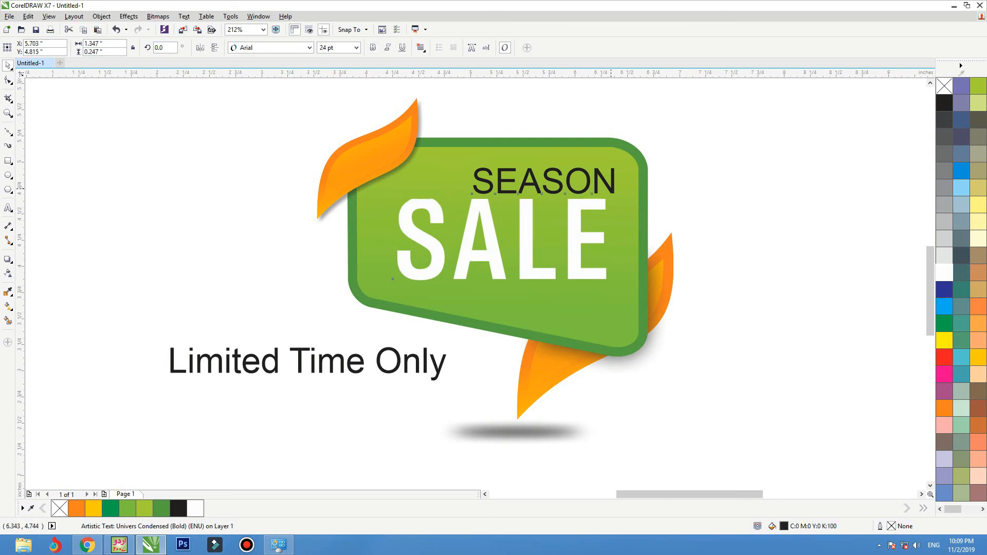
click(943, 273)
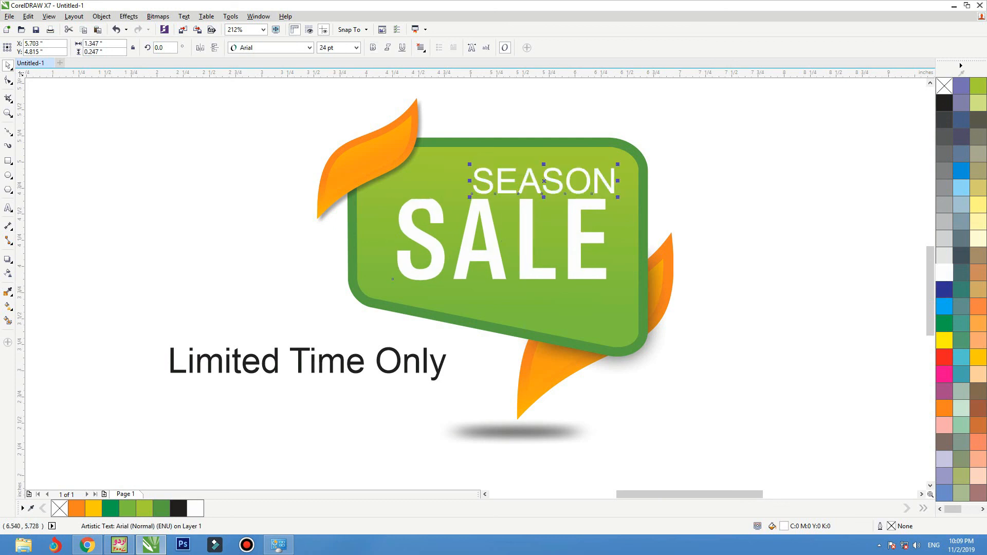
click(309, 48)
click(272, 73)
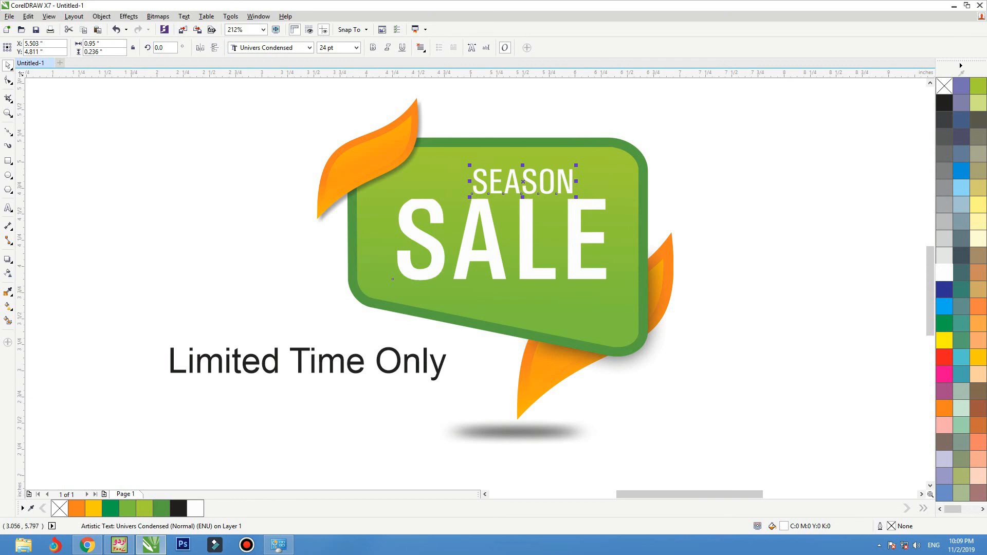
Widen the letter spacing of "SEASON" to meet the right edge of "SALE", and scale the word down slightly
key(F10)
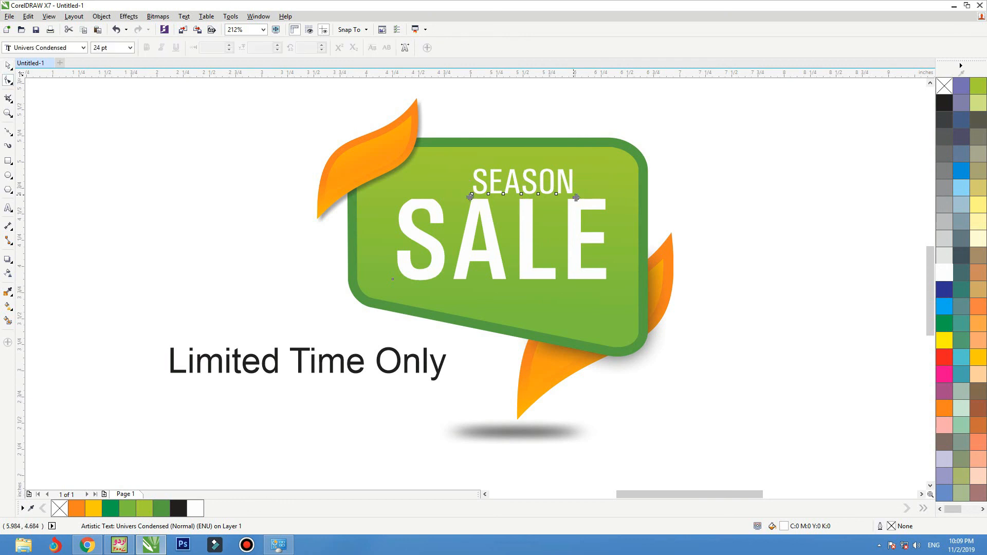
drag(577, 198, 605, 197)
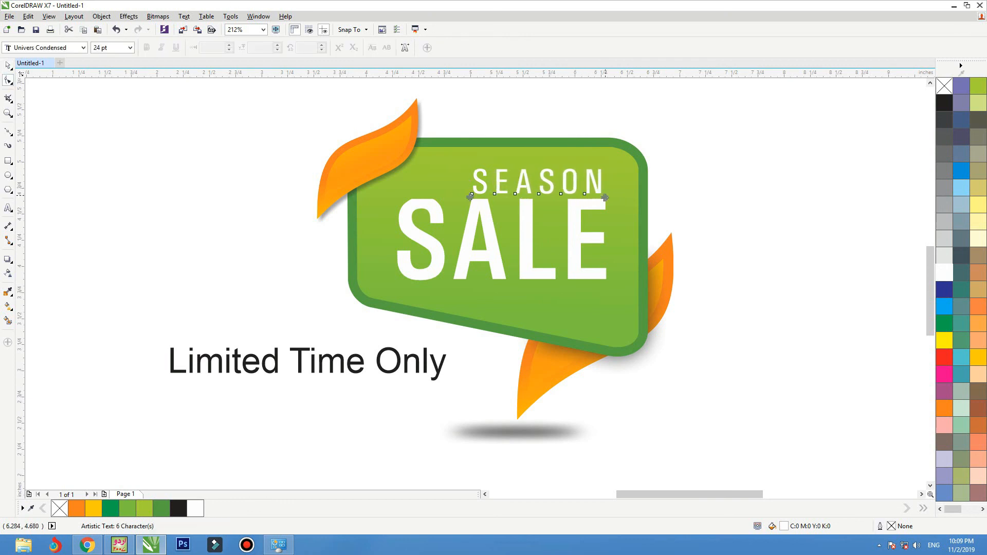
key(space)
drag(470, 165, 497, 171)
Nudge "SEASON" and "SALE" together slightly upward on the green panel
shift+click(528, 248)
key(Up)
key(Up)
key(Up)
key(Up)
key(Up)
key(Up)
key(Up)
key(Up)
key(Up)
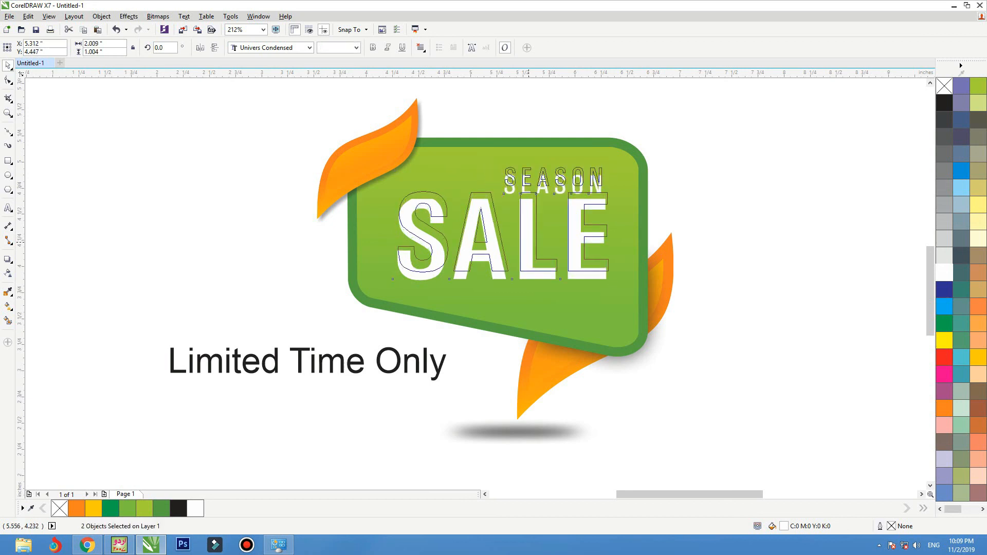
Set "Limited Time Only" in Univers Condensed and change it to uppercase
click(310, 337)
click(332, 363)
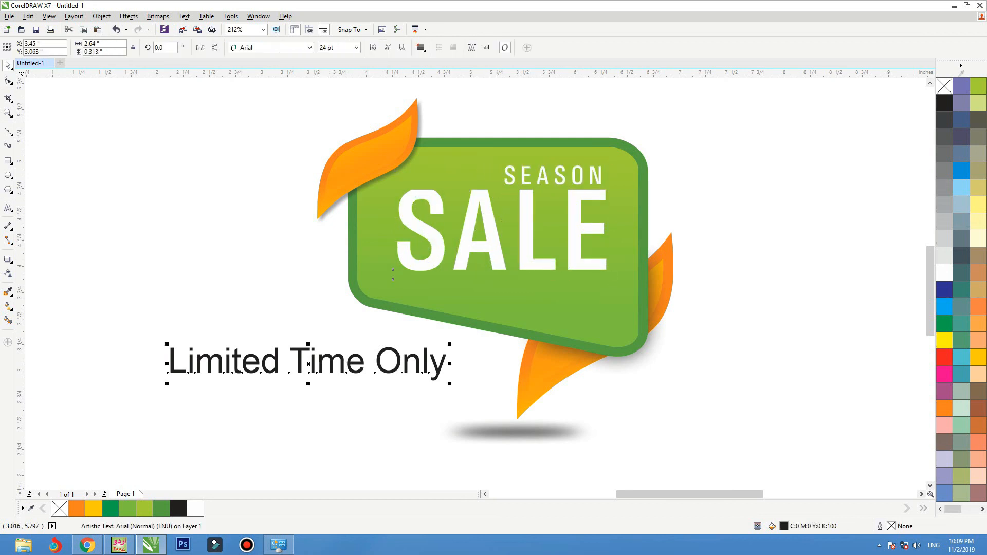
click(310, 48)
click(263, 74)
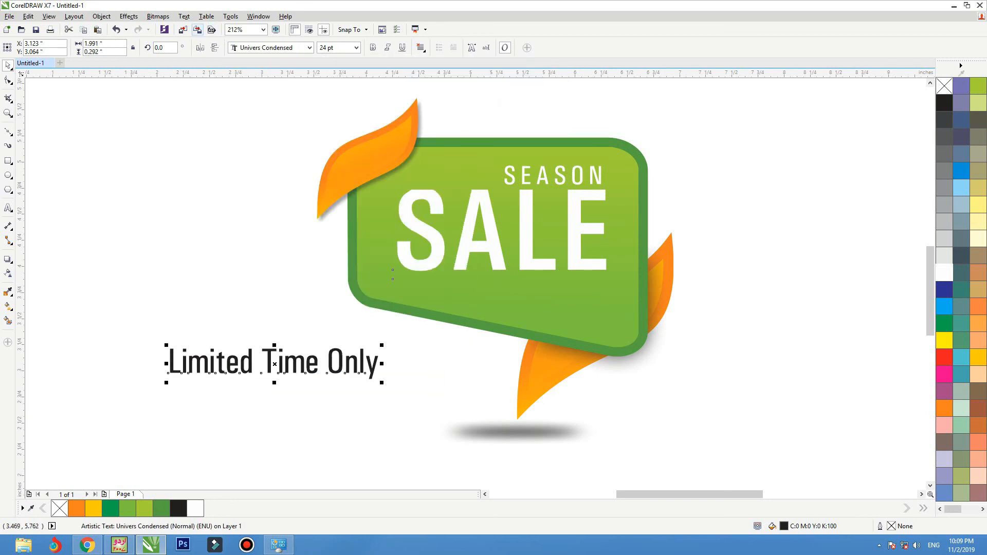
click(184, 16)
click(213, 264)
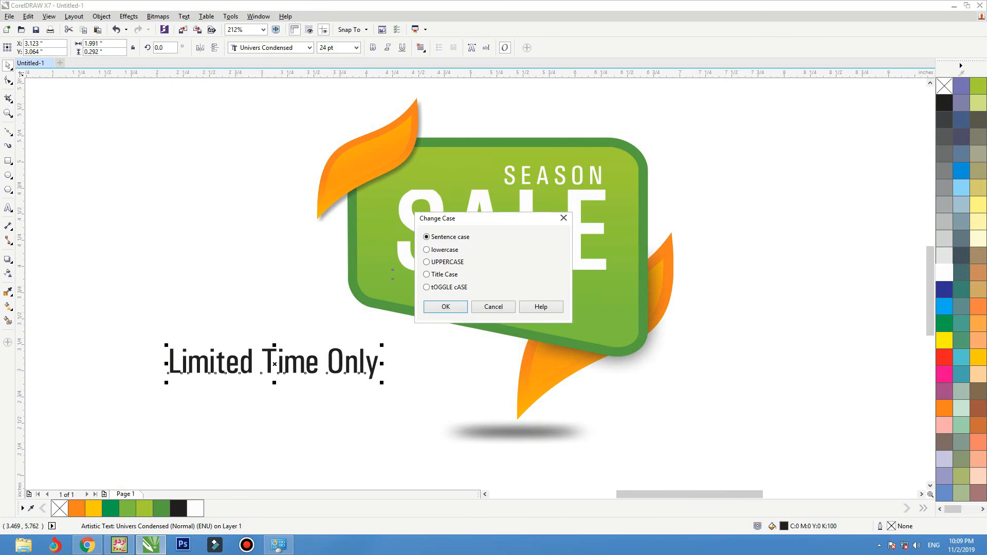
click(437, 262)
click(438, 306)
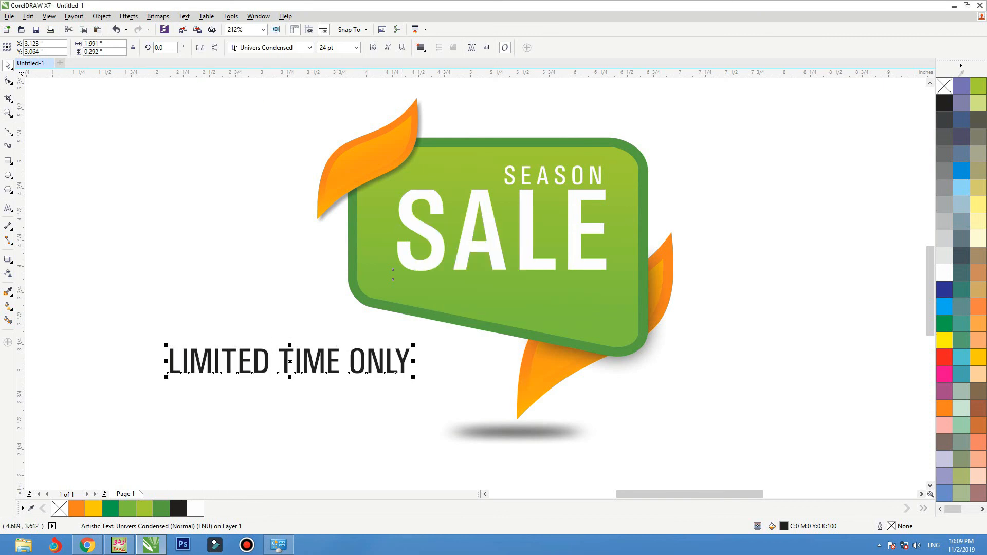
Scale down "LIMITED TIME ONLY" and place it beneath "SALE", aligned with that word's right edge
drag(413, 345, 602, 285)
click(323, 367)
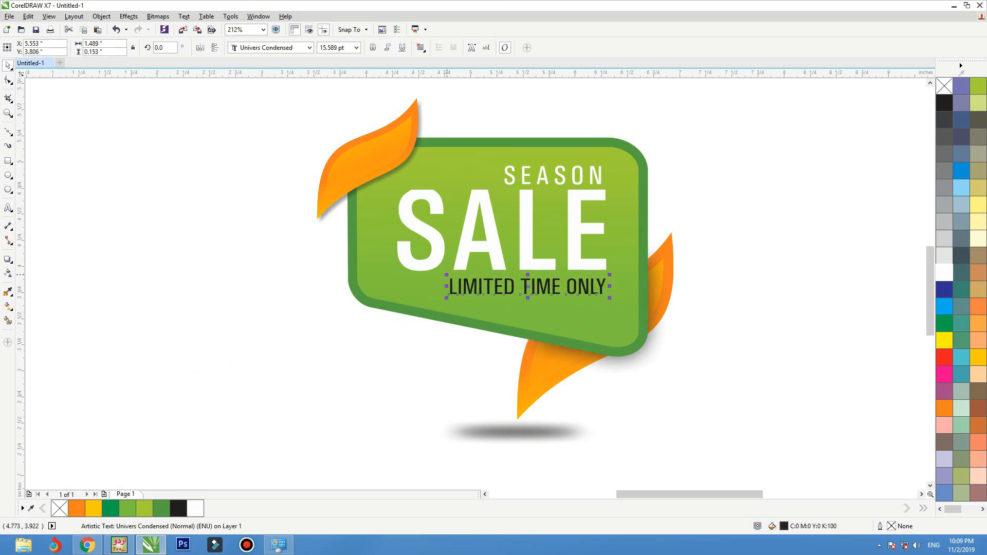
drag(446, 285, 464, 286)
click(717, 170)
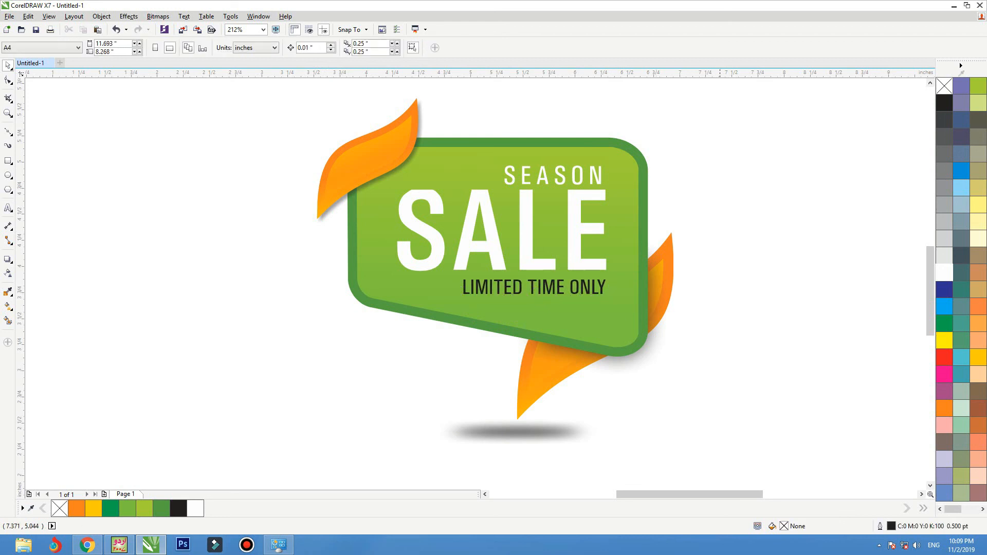
Shift all three text lines together slightly downward within the green panel and deselect them
drag(725, 146, 378, 323)
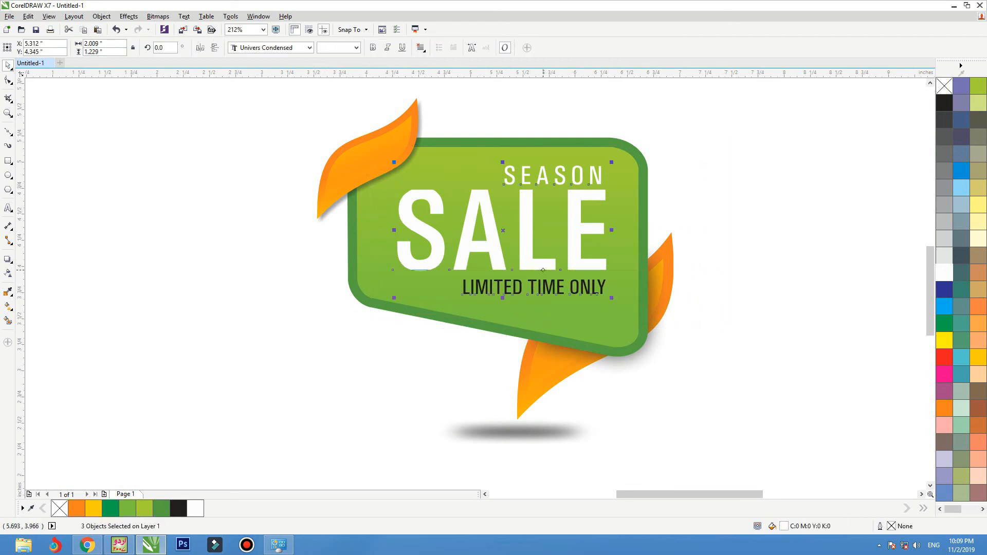
drag(543, 270, 543, 273)
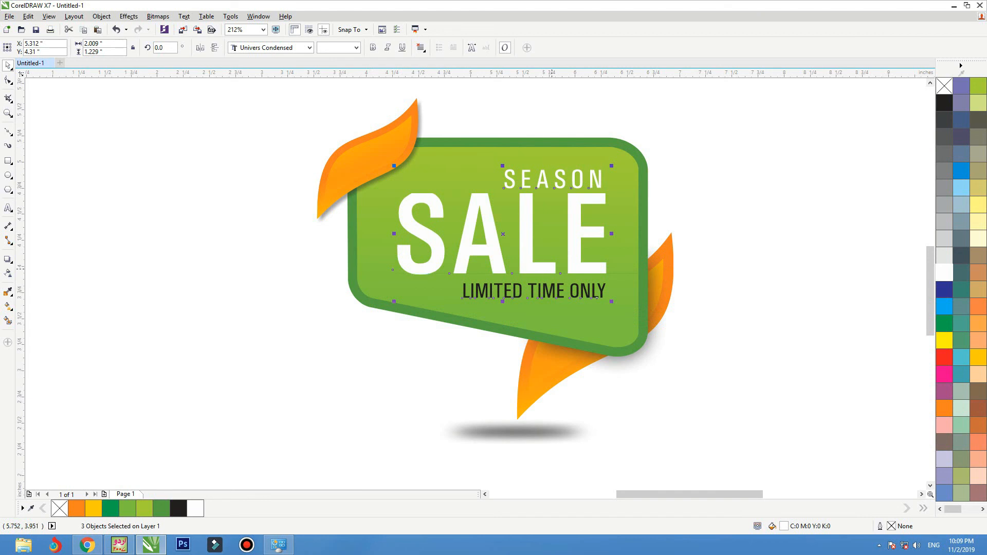
click(684, 158)
key(F3)
drag(711, 177, 349, 390)
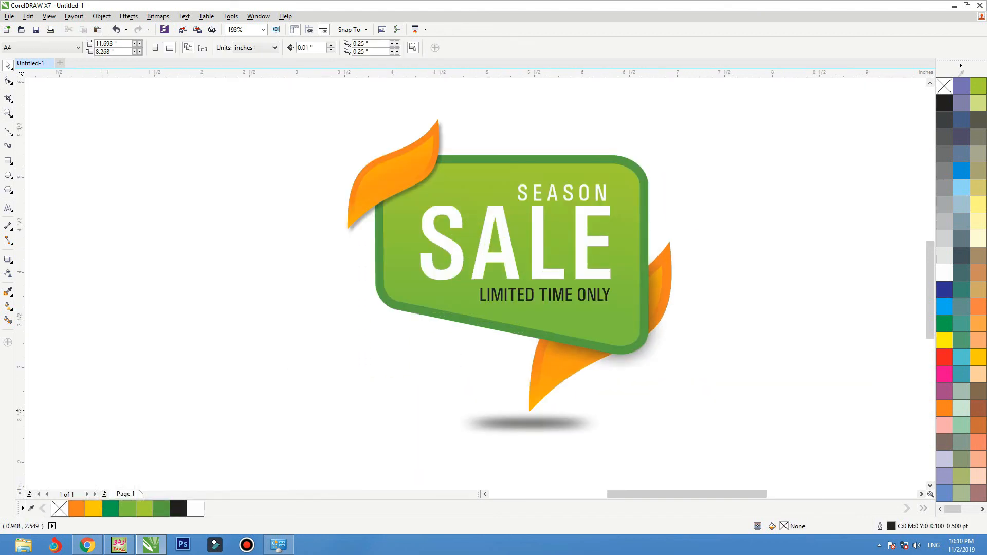